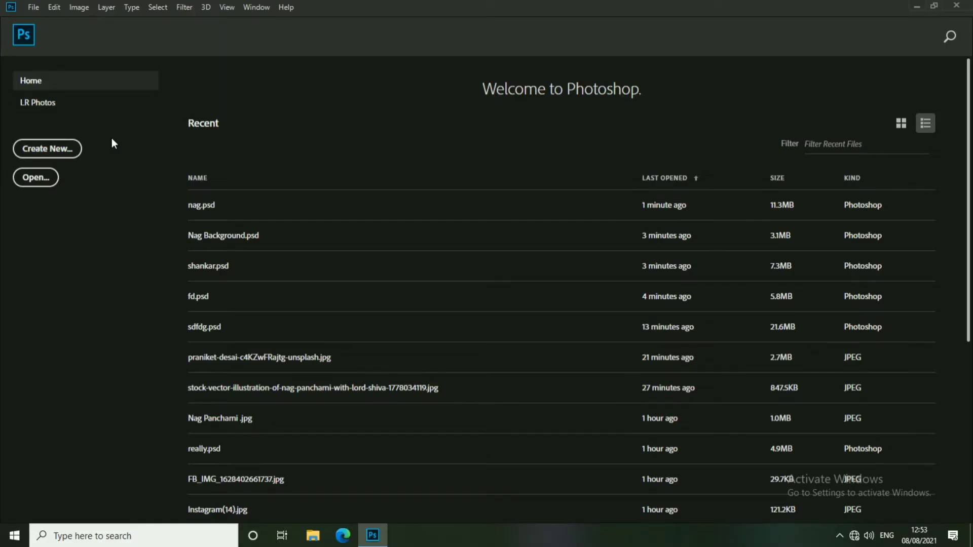
# Step: Create a new portrait-sized blank document
pyautogui.click(34, 7)
pyautogui.click(60, 21)
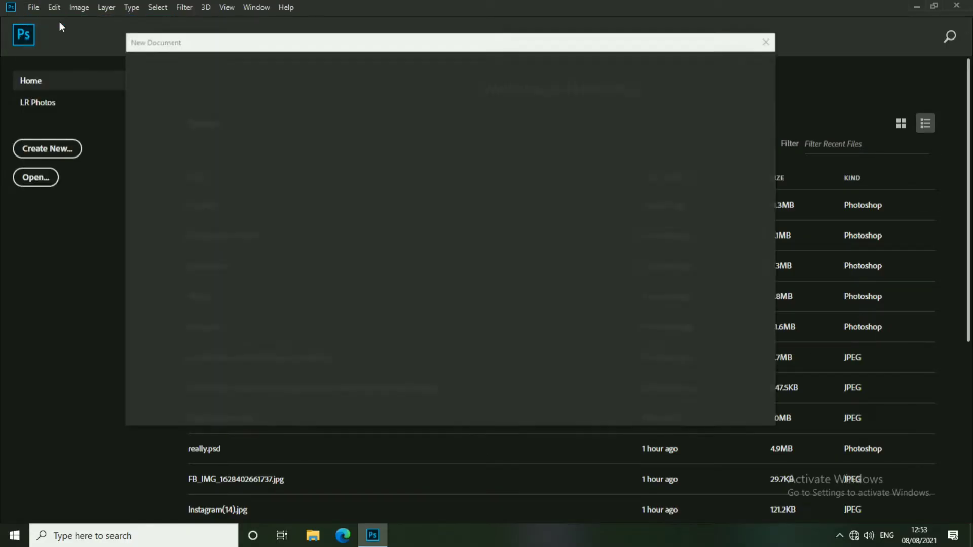
pyautogui.click(690, 154)
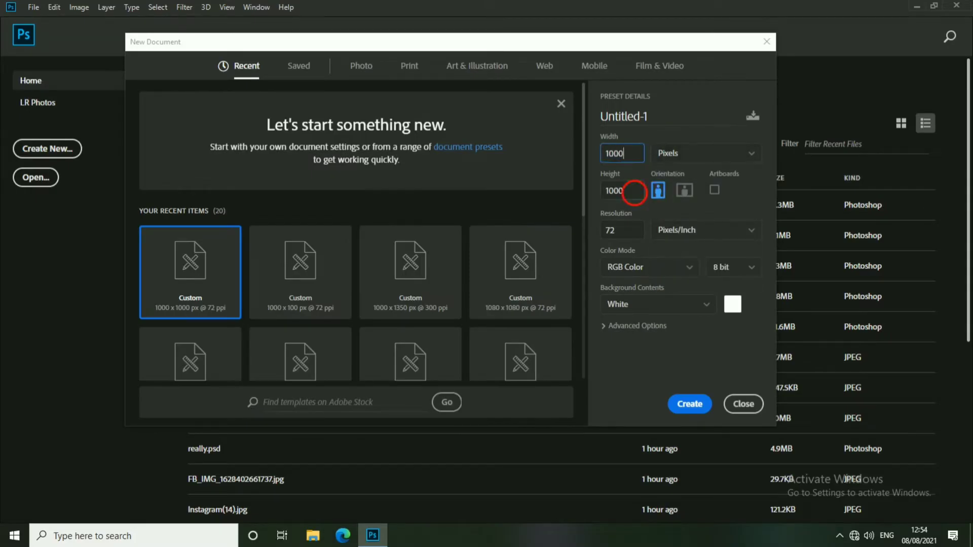
pyautogui.click(700, 405)
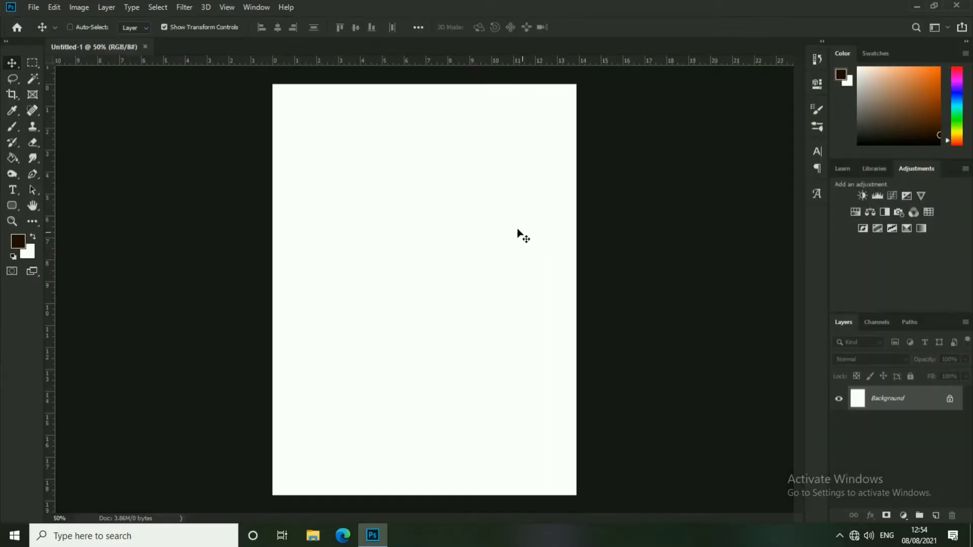
# Step: Add a new layer and fill it with very dark brown #220d00
pyautogui.click(935, 516)
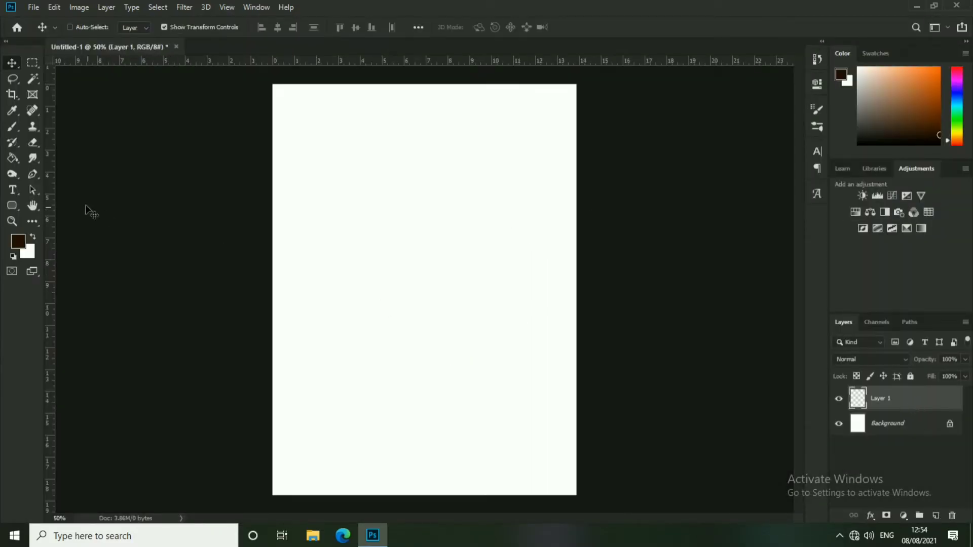
pyautogui.click(13, 159)
pyautogui.click(97, 175)
pyautogui.click(18, 242)
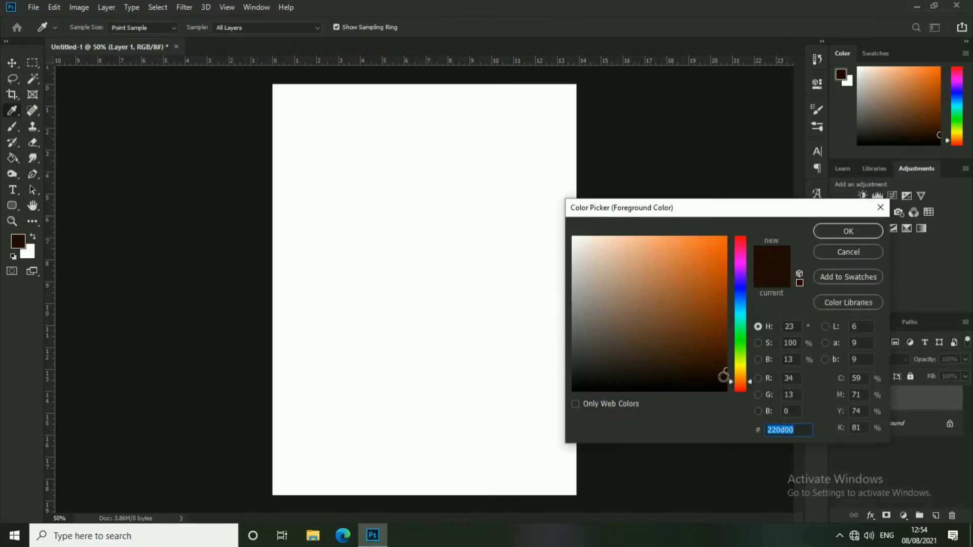
pyautogui.click(831, 234)
pyautogui.click(439, 262)
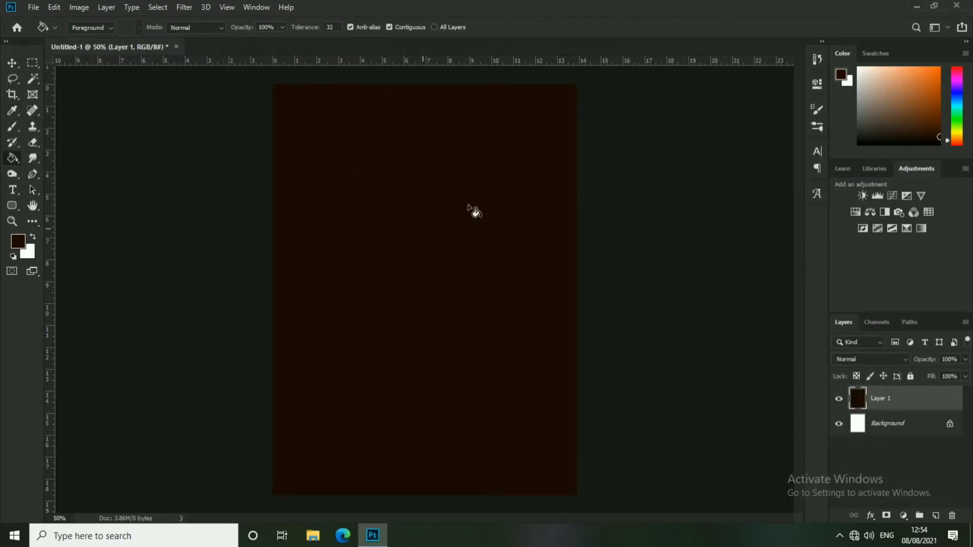
pyautogui.click(12, 63)
# Step: Add a new layer and choose the first Free Fog Brushes 17 preset
pyautogui.click(936, 515)
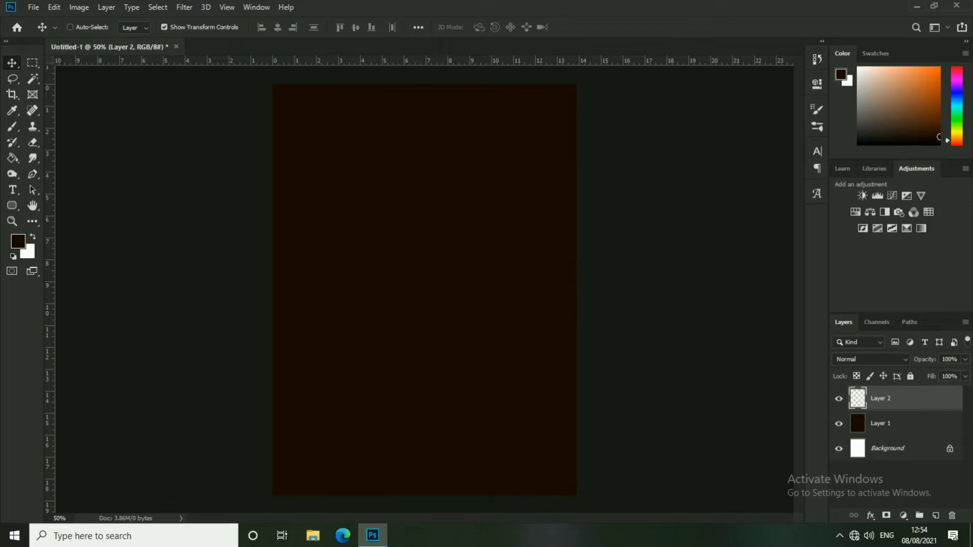
pyautogui.click(11, 128)
pyautogui.click(77, 133)
pyautogui.rightClick(463, 191)
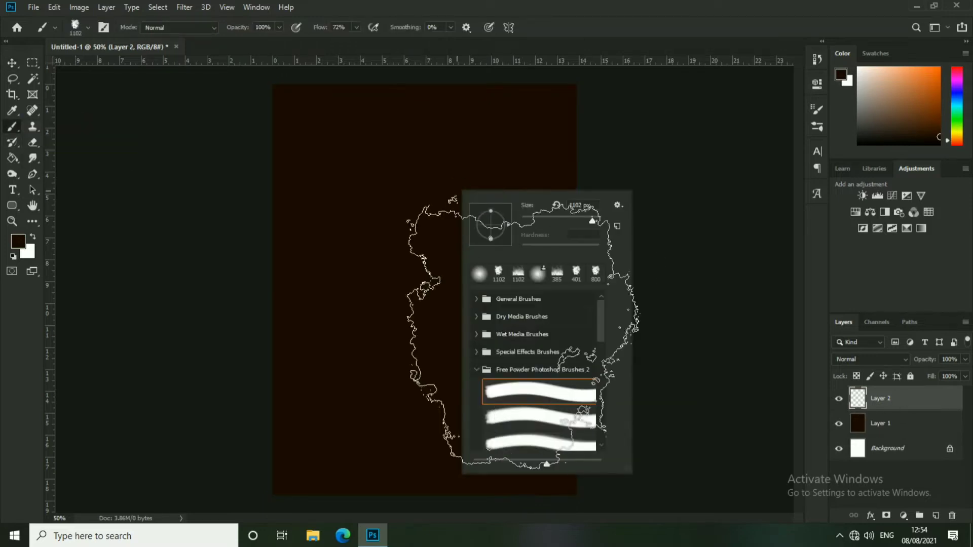
pyautogui.click(476, 370)
pyautogui.click(476, 422)
pyautogui.moveTo(546, 464); pyautogui.dragTo(511, 463)
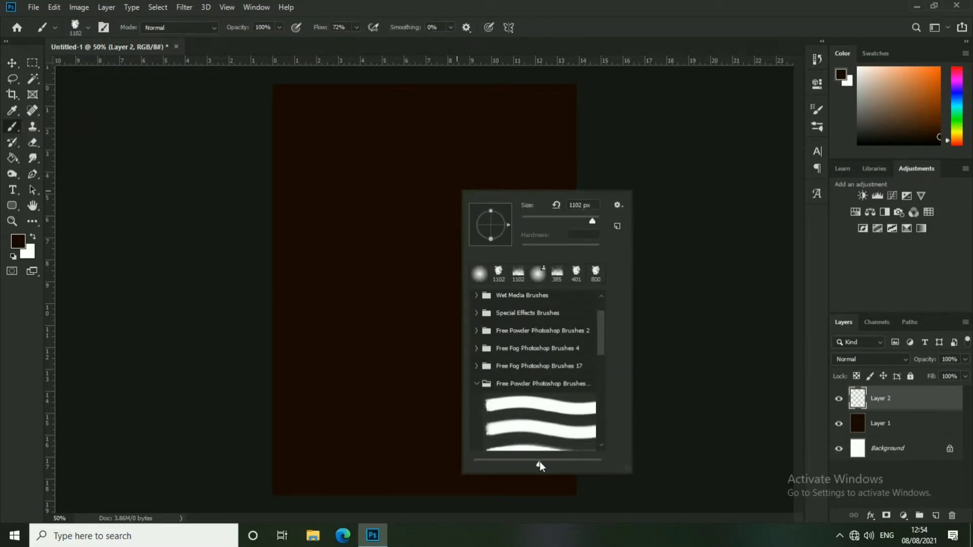
pyautogui.click(509, 402)
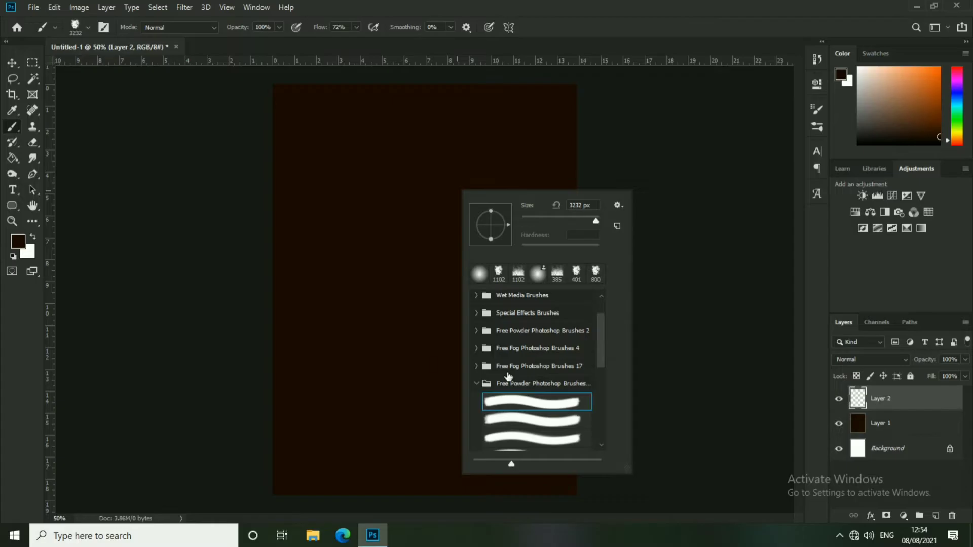
pyautogui.click(477, 385)
pyautogui.click(475, 404)
pyautogui.click(527, 429)
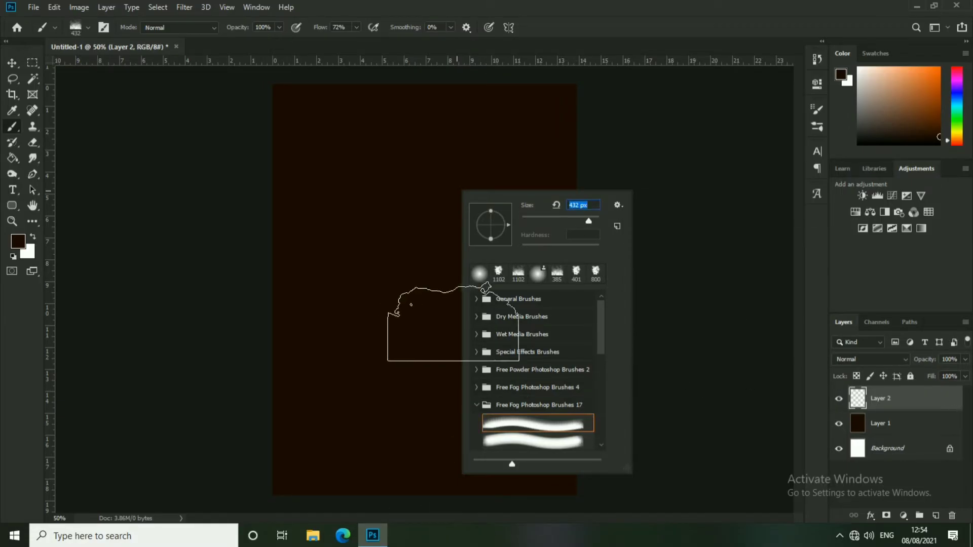
pyautogui.press('Return')
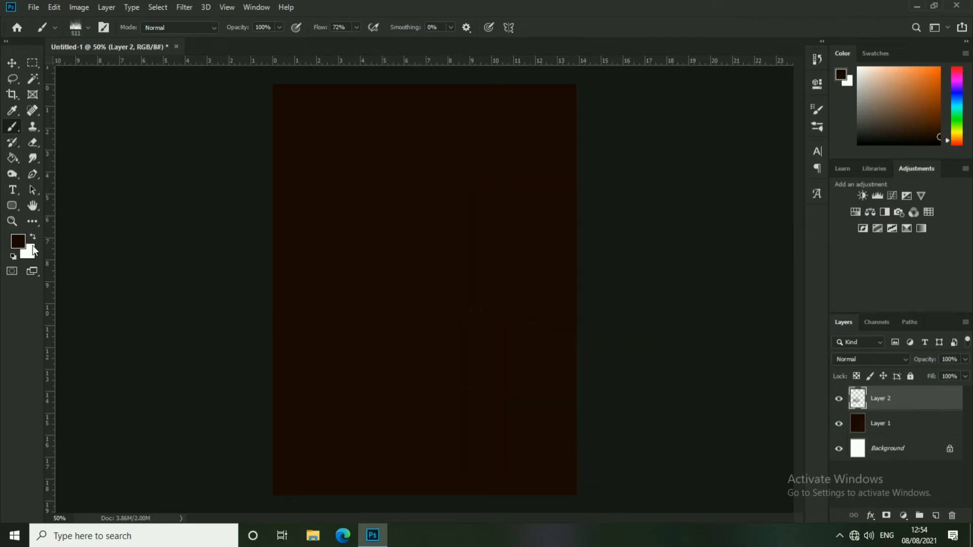
# Step: Stamp brown fog near the poster bottom with an enlarged fog brush
pyautogui.click(18, 242)
pyautogui.press('Return')
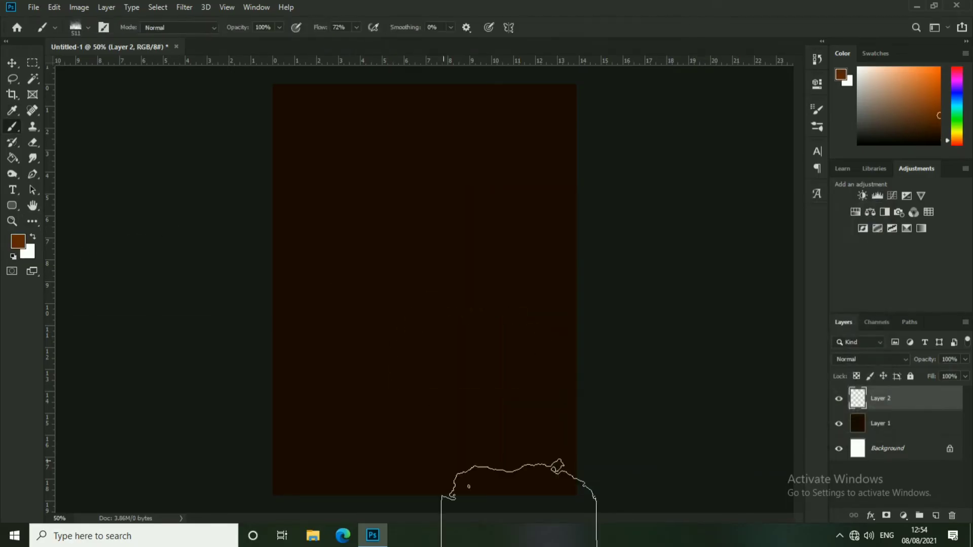
pyautogui.rightClick(506, 468)
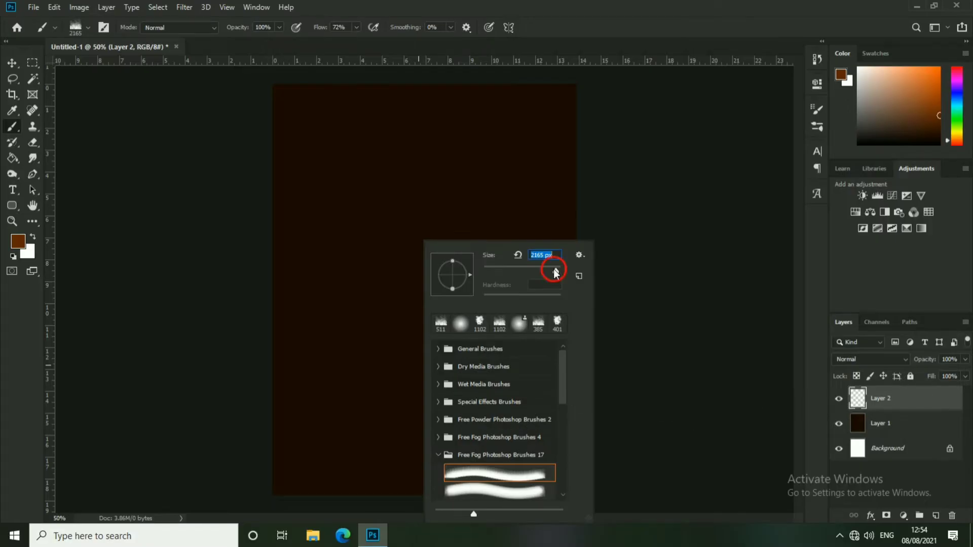
pyautogui.press('Return')
pyautogui.click(373, 420)
# Step: Scale up the fog stamp and stretch it across the lower poster
pyautogui.hotkey('ctrl', '-')
pyautogui.hotkey('ctrl', 't')
pyautogui.moveTo(354, 341); pyautogui.dragTo(375, 330)
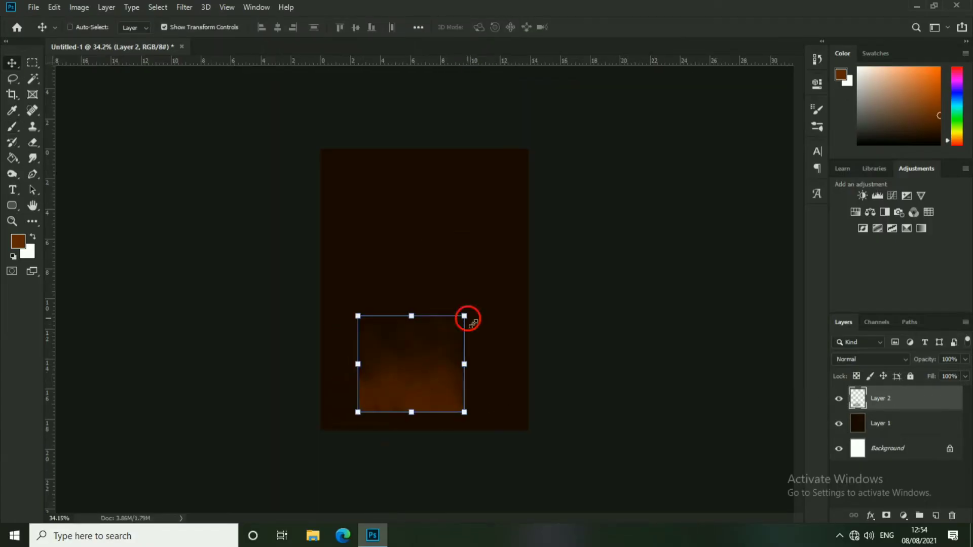
pyautogui.moveTo(464, 314); pyautogui.dragTo(478, 304)
pyautogui.moveTo(458, 337); pyautogui.dragTo(526, 265)
pyautogui.click(584, 27)
pyautogui.hotkey('ctrl', '0')
pyautogui.press('Return')
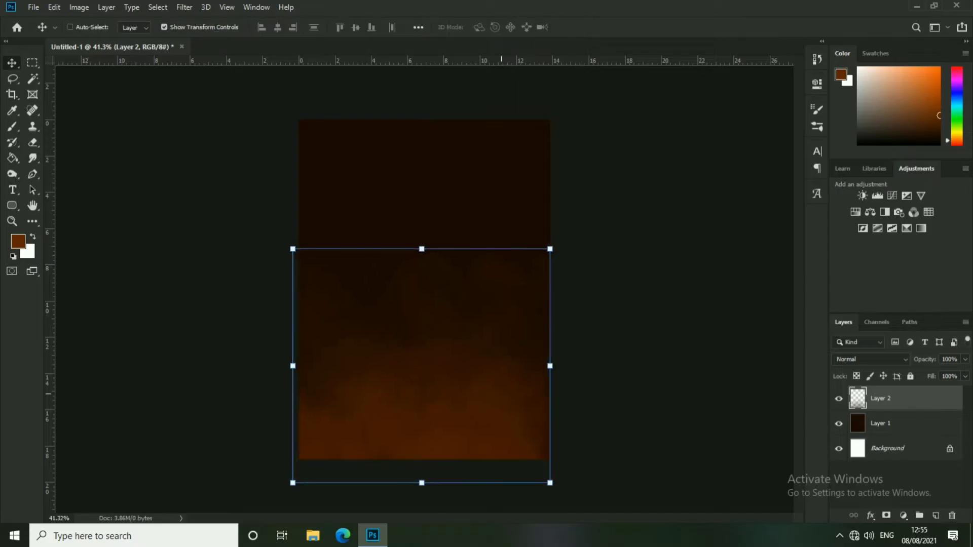
# Step: Duplicate the fog, flip the copy upward, then delete that copy layer
pyautogui.hotkey('ctrl', '0')
pyautogui.moveTo(525, 438); pyautogui.dragTo(511, 384)
pyautogui.hotkey('ctrl', 't')
pyautogui.rightClick(512, 384)
pyautogui.click(532, 369)
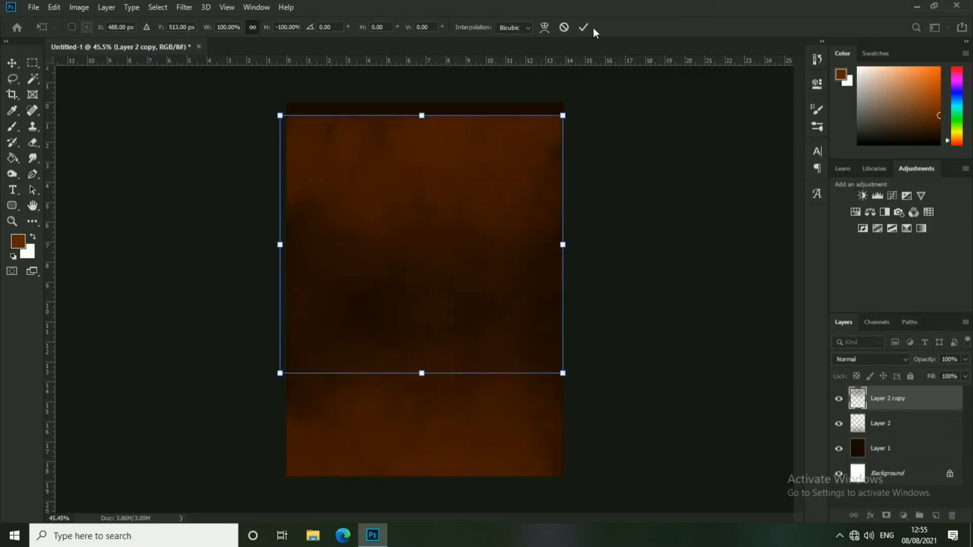
pyautogui.click(583, 27)
pyautogui.moveTo(494, 209)
pyautogui.mouseDown()
pyautogui.moveTo(495, 167)
pyautogui.moveTo(511, 152)
pyautogui.mouseUp()
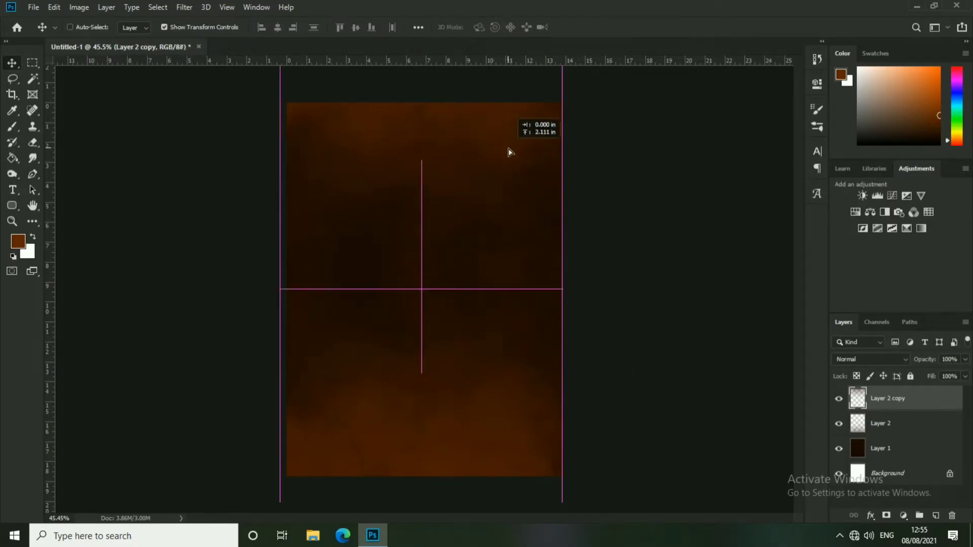
pyautogui.click(909, 428)
pyautogui.click(904, 402)
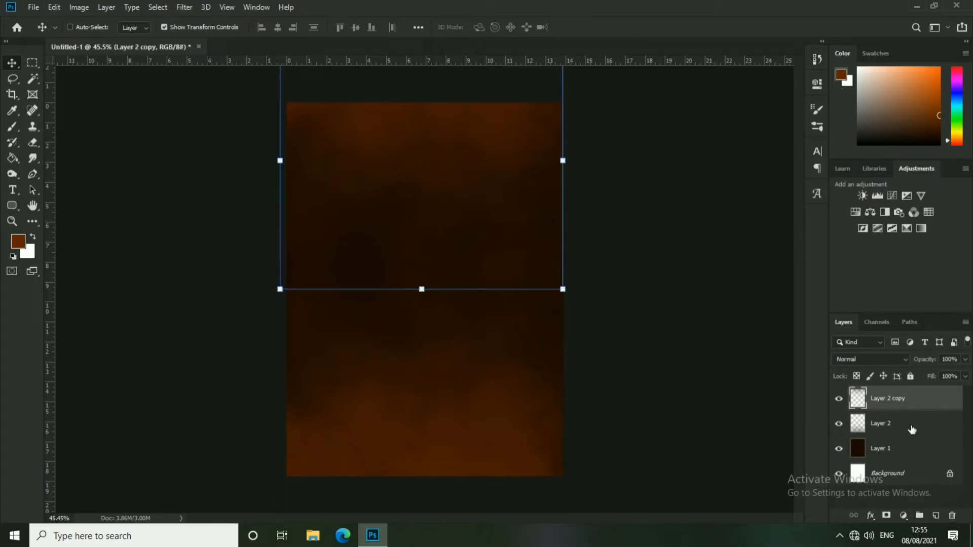
pyautogui.press('Delete')
# Step: Set the brush size to 1500 px
pyautogui.press('b')
pyautogui.rightClick(526, 222)
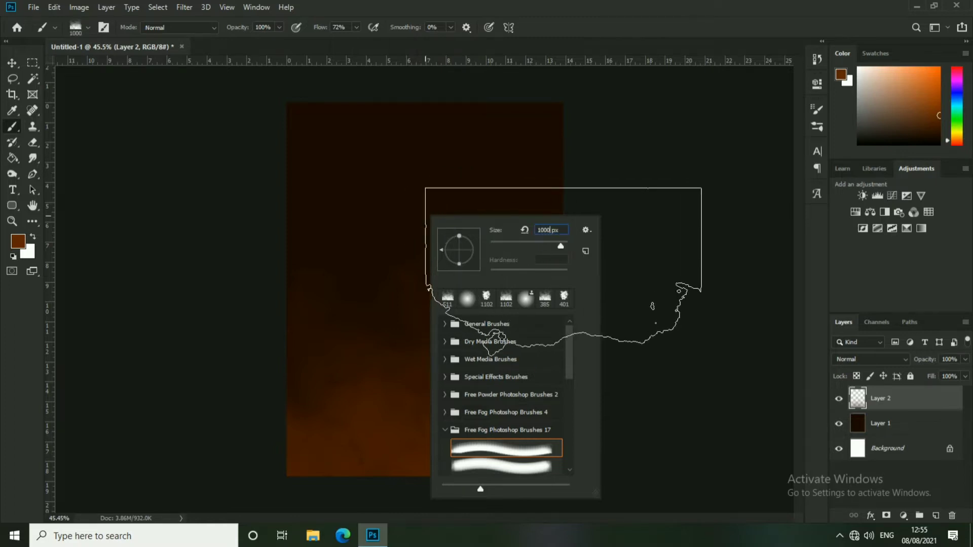
pyautogui.write('0')
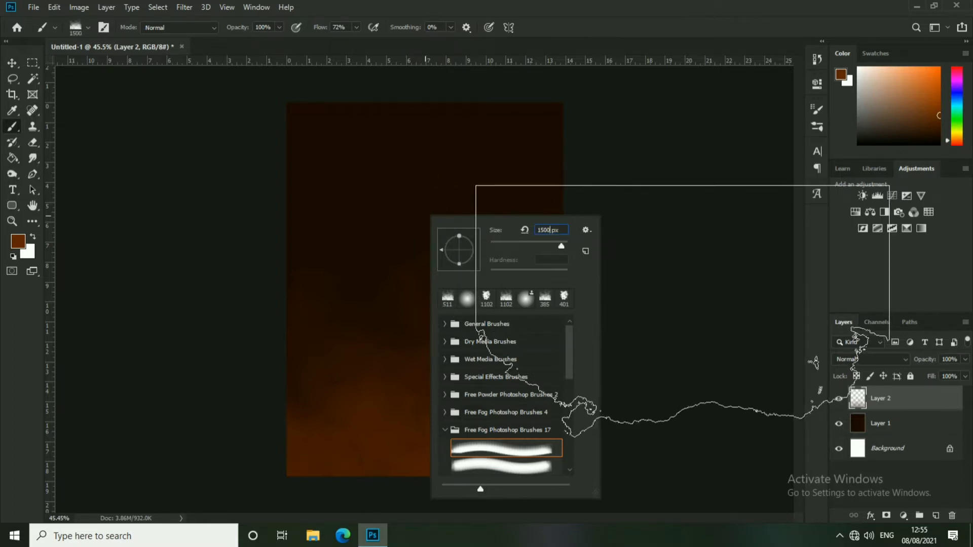
pyautogui.press('Return')
pyautogui.press('v')
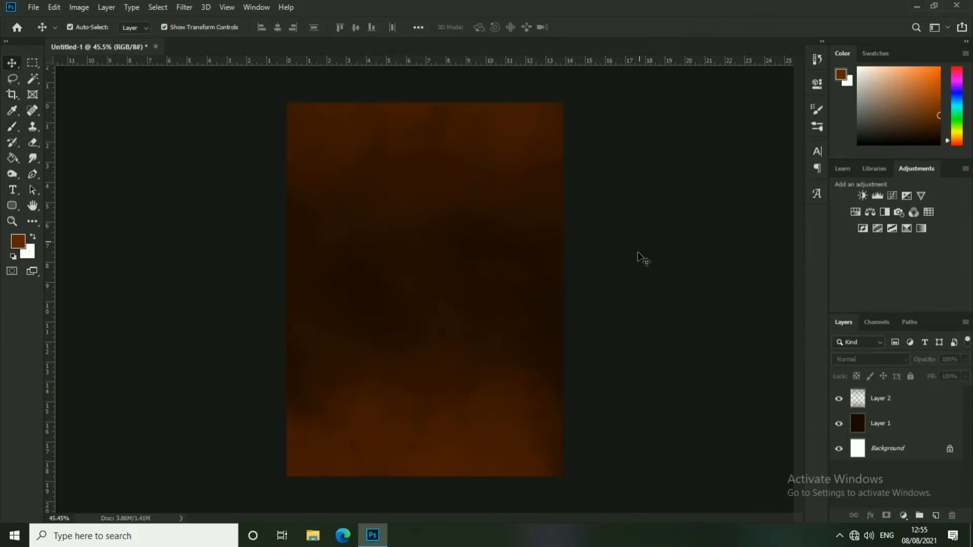
# Step: On a new layer, paint mottled texture with a 1000 px Free Powder brush at 43% flow
pyautogui.hotkey('ctrl', 'shift', 'alt', 'n')
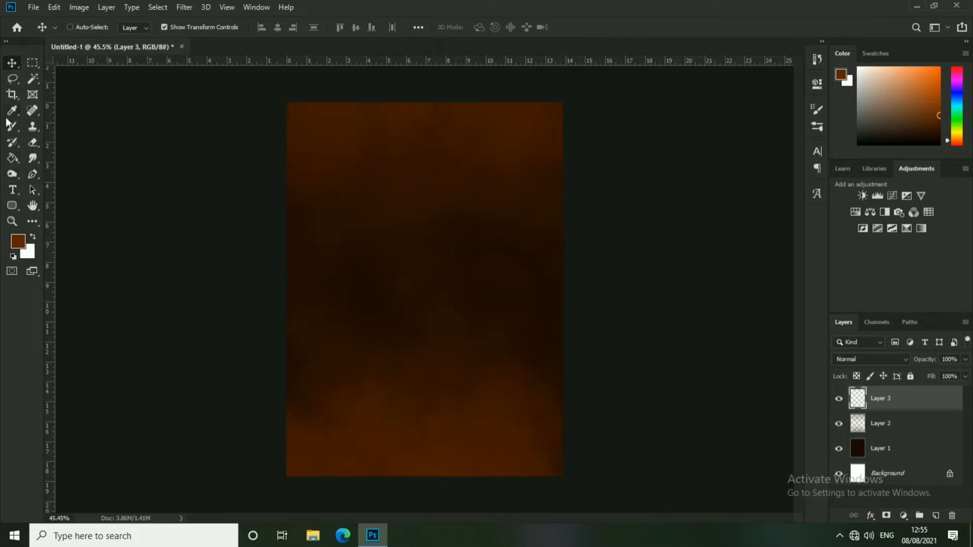
pyautogui.click(10, 125)
pyautogui.rightClick(566, 264)
pyautogui.click(442, 435)
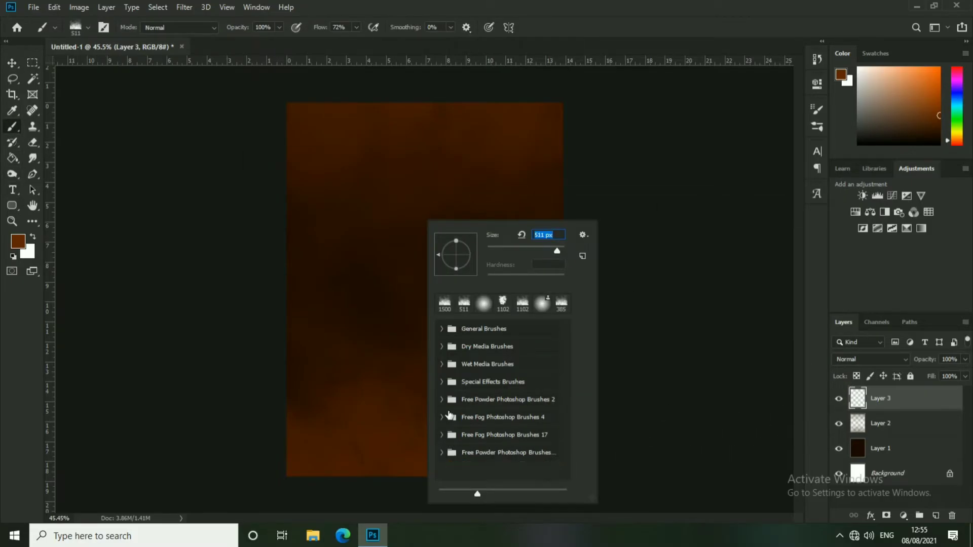
pyautogui.click(441, 399)
pyautogui.click(502, 418)
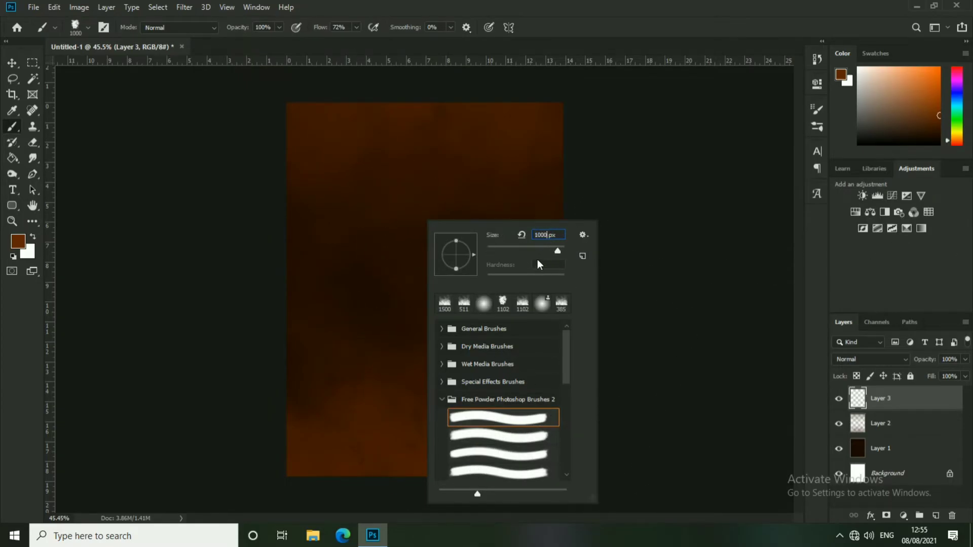
pyautogui.press('Return')
pyautogui.click(279, 27)
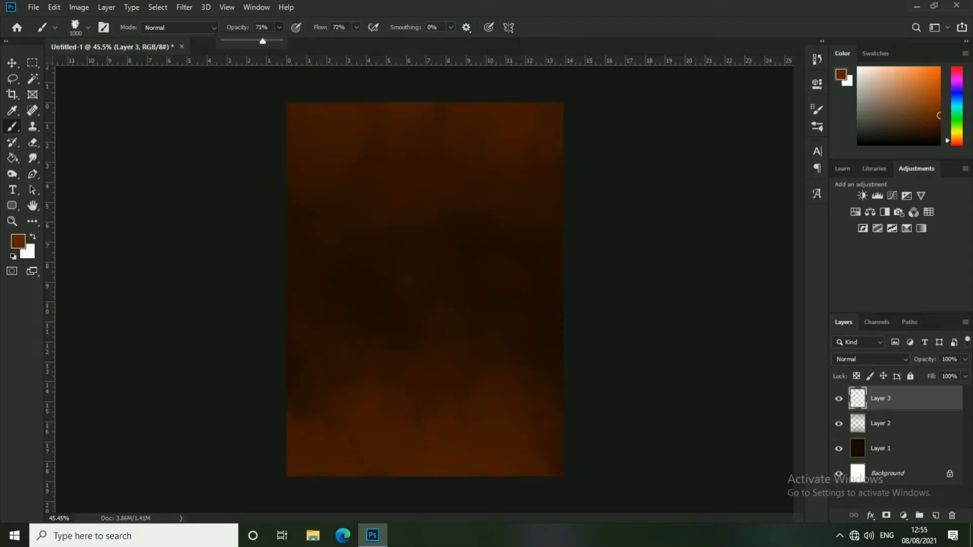
pyautogui.moveTo(356, 27); pyautogui.dragTo(342, 40)
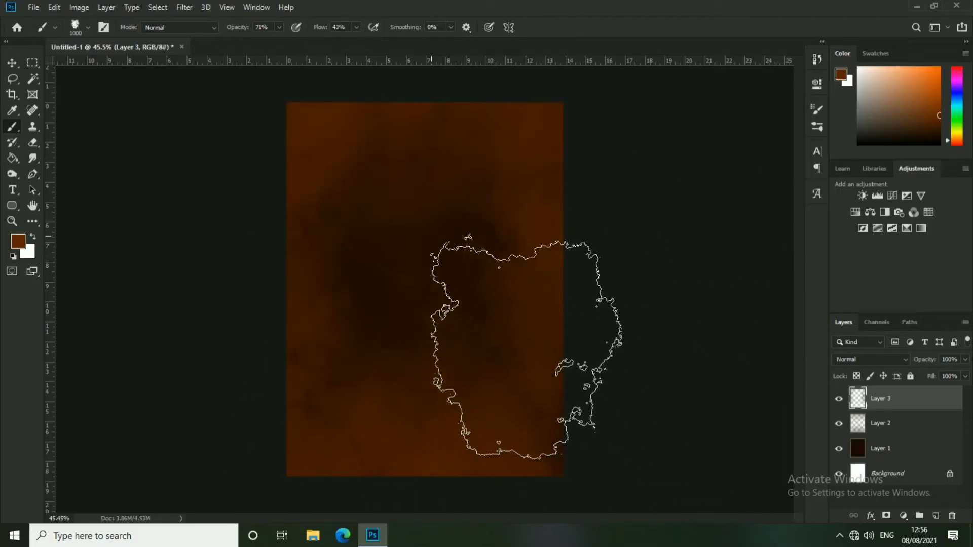
pyautogui.click(526, 346)
# Step: Add another layer and sample darker brown 351501 as the foreground colour
pyautogui.click(936, 515)
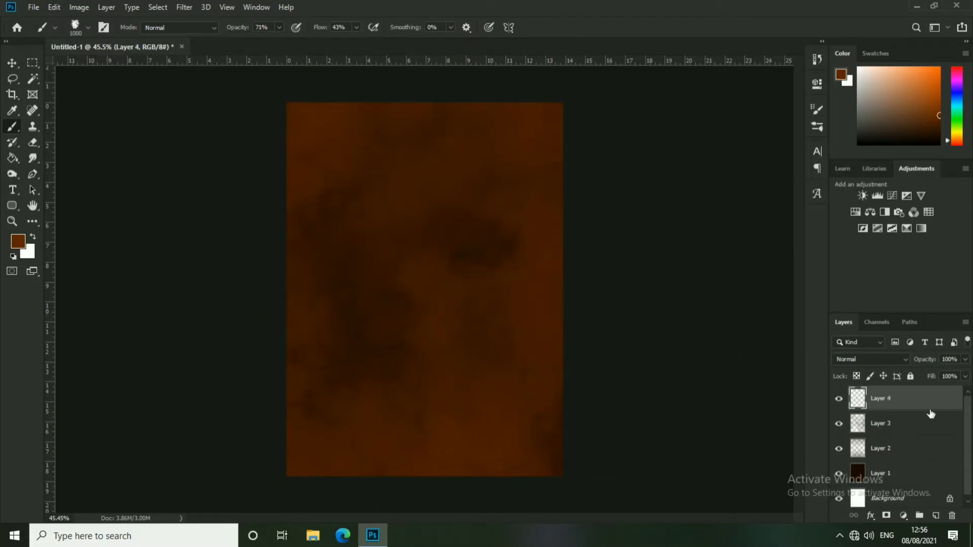
pyautogui.click(18, 241)
pyautogui.click(501, 379)
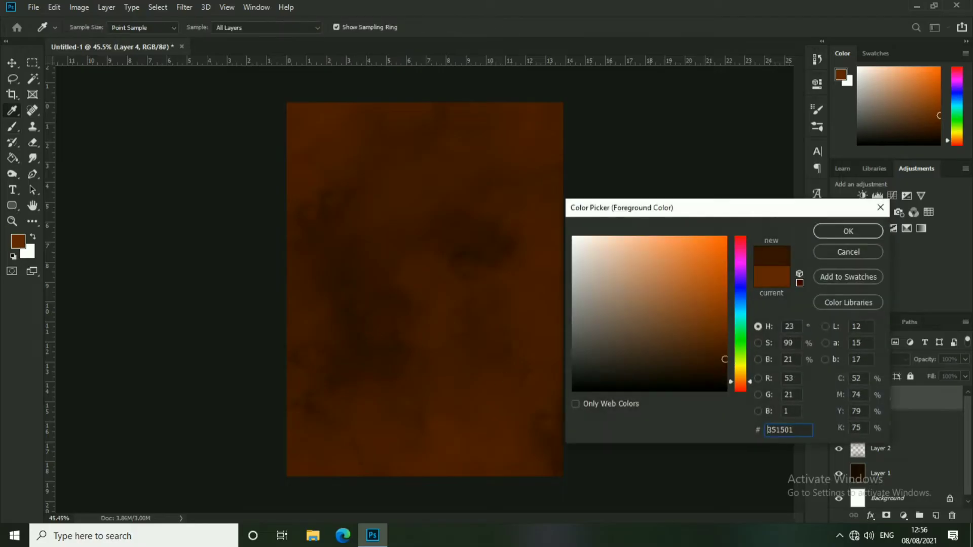
pyautogui.click(832, 234)
pyautogui.press('b')
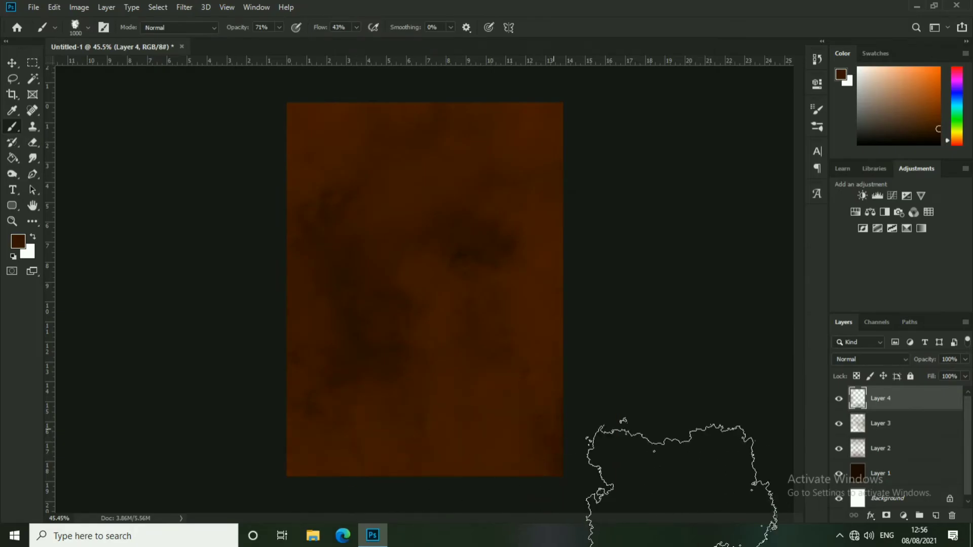
# Step: Open Back.jpg and place the temple photo into the poster, scaled to its width
pyautogui.press('v')
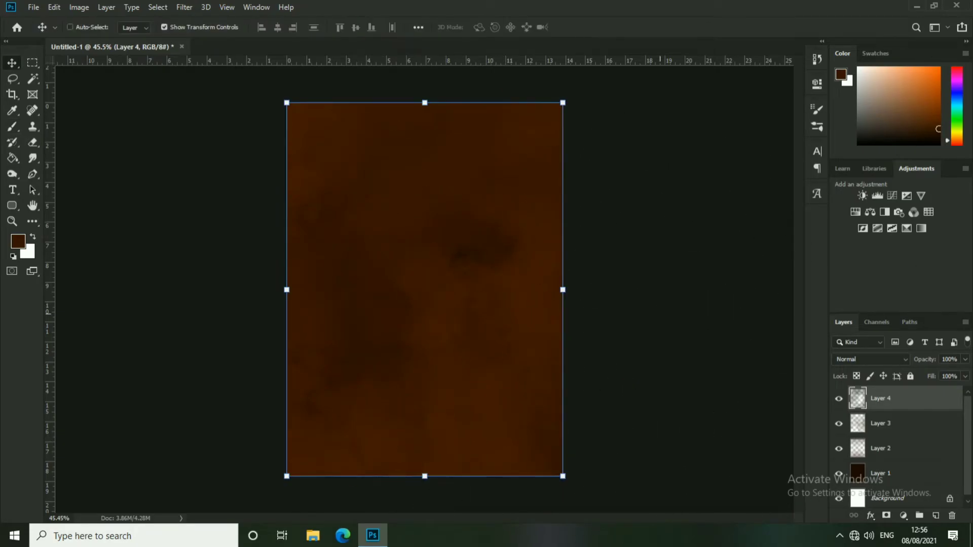
pyautogui.click(33, 7)
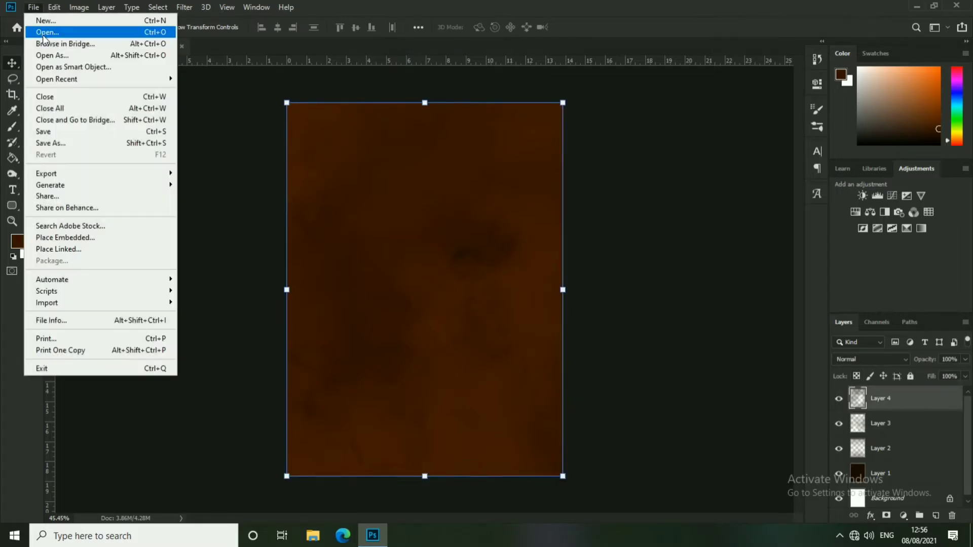
pyautogui.click(31, 30)
pyautogui.click(372, 347)
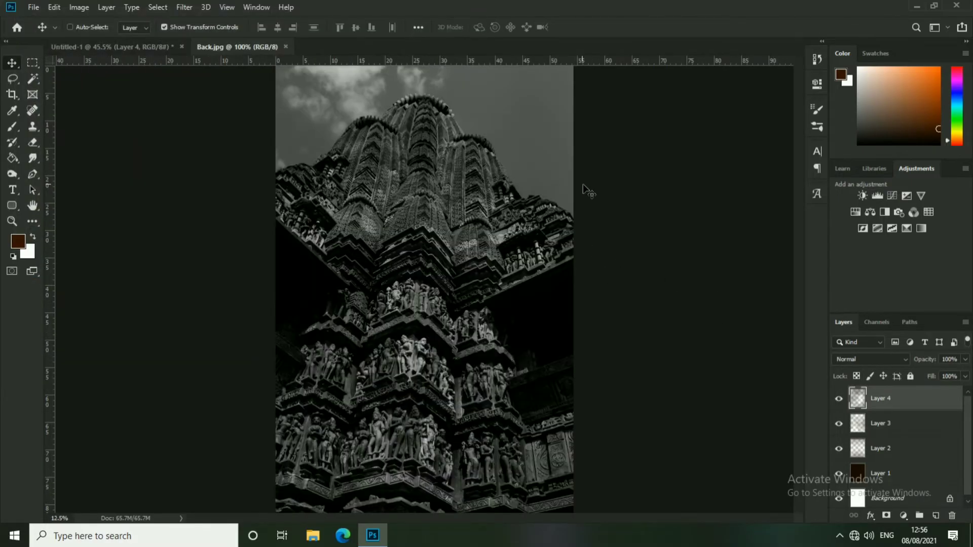
pyautogui.moveTo(123, 53); pyautogui.dragTo(425, 260)
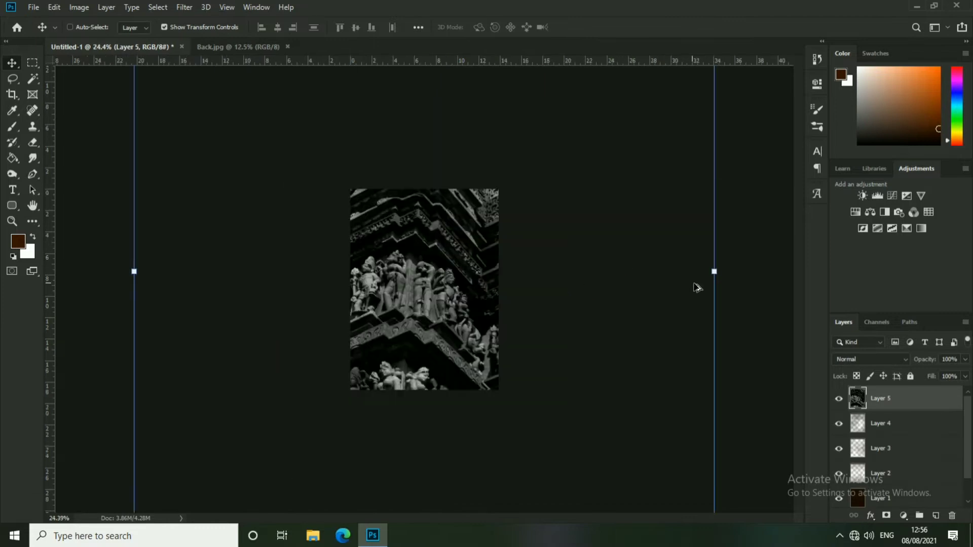
pyautogui.moveTo(713, 270); pyautogui.dragTo(503, 307)
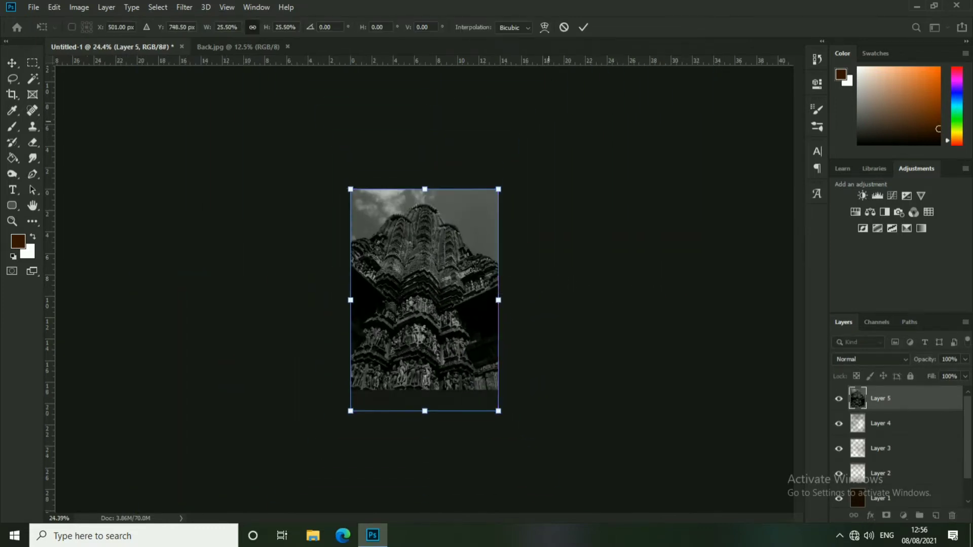
pyautogui.click(583, 27)
# Step: Set the temple layer to Overlay blend mode at 71% opacity
pyautogui.scroll(2, 565, 114)
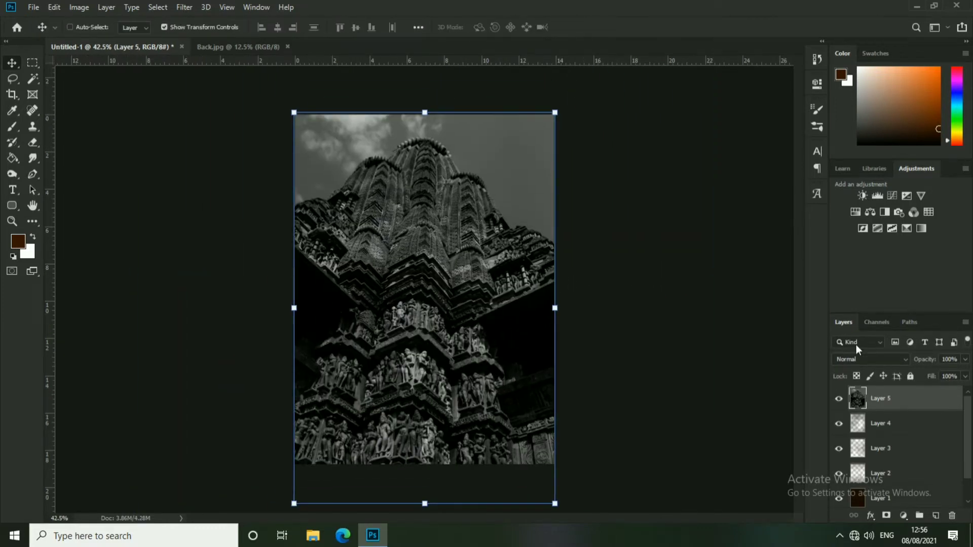
pyautogui.click(869, 359)
pyautogui.scroll(1, 476, 240)
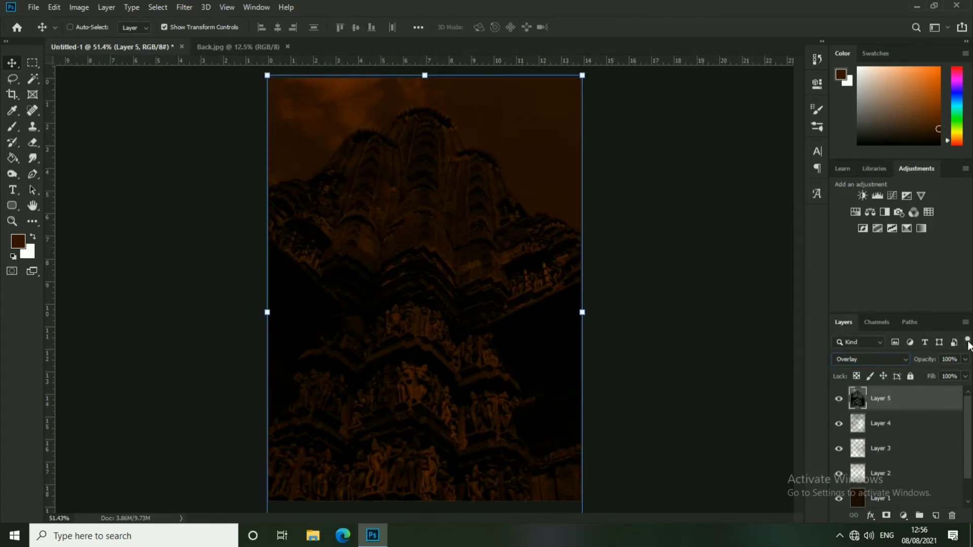
pyautogui.scroll(-2, 486, 228)
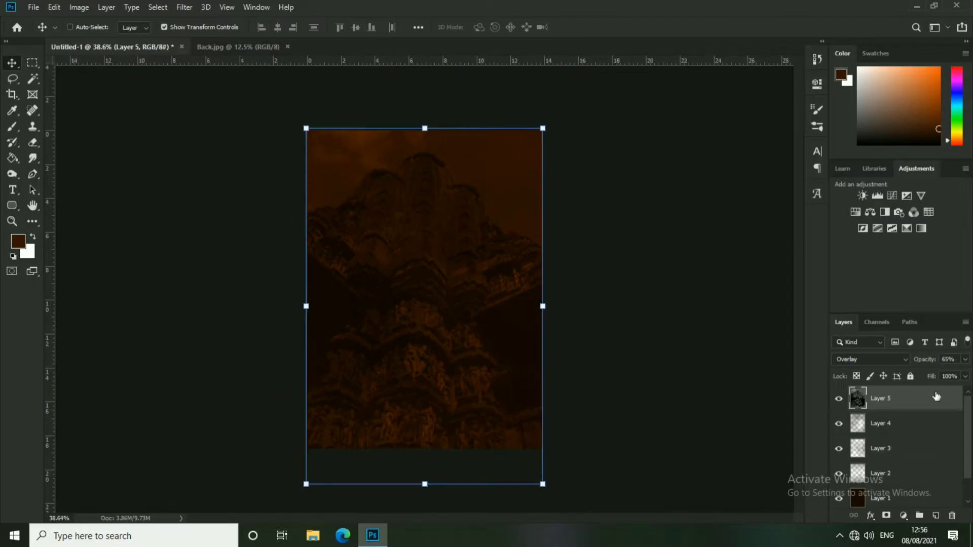
pyautogui.scroll(1, 476, 291)
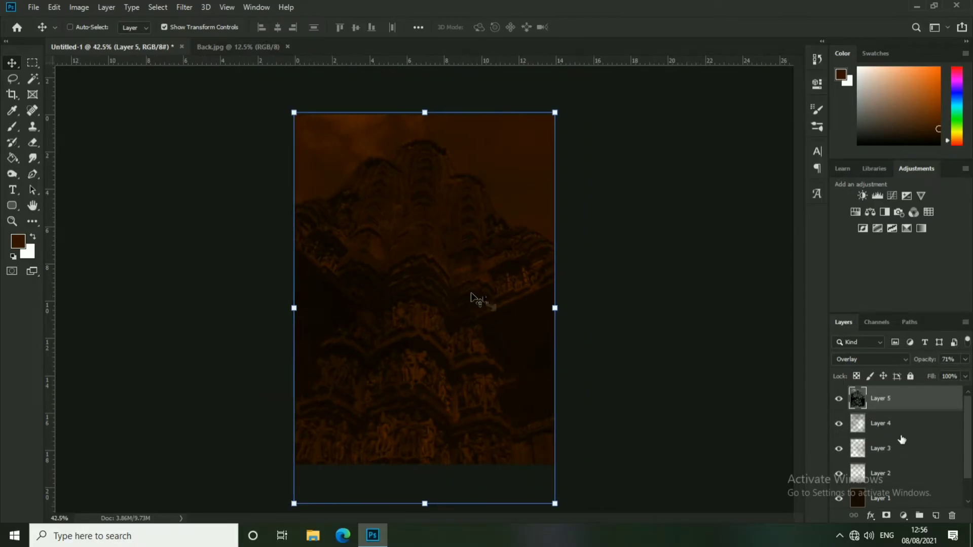
# Step: Select Layer 4 and start picking a new dark foreground colour
pyautogui.click(880, 423)
pyautogui.click(12, 110)
pyautogui.click(18, 241)
# Step: On Layer 4, brush near-black 292b00 shading over the top-left
pyautogui.click(730, 369)
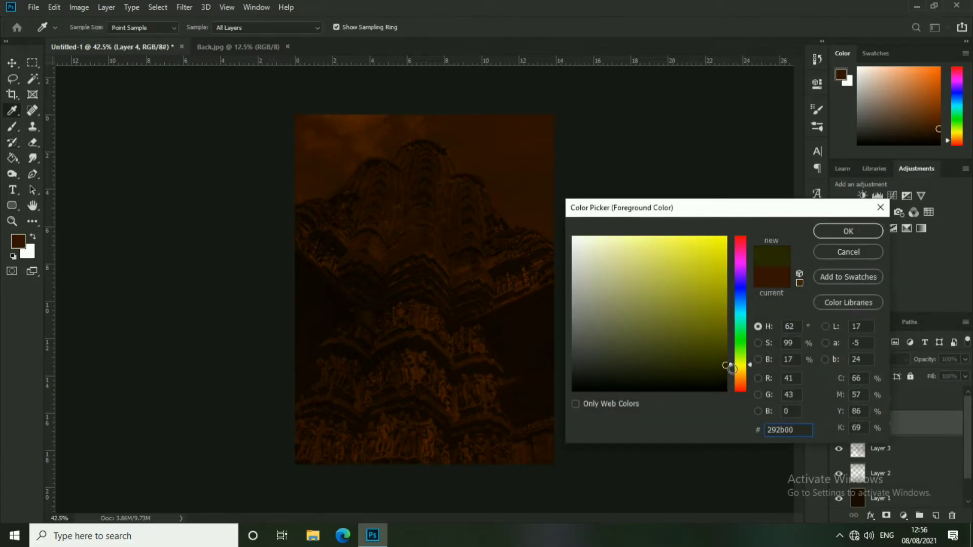
pyautogui.click(315, 309)
pyautogui.click(846, 231)
pyautogui.press('b')
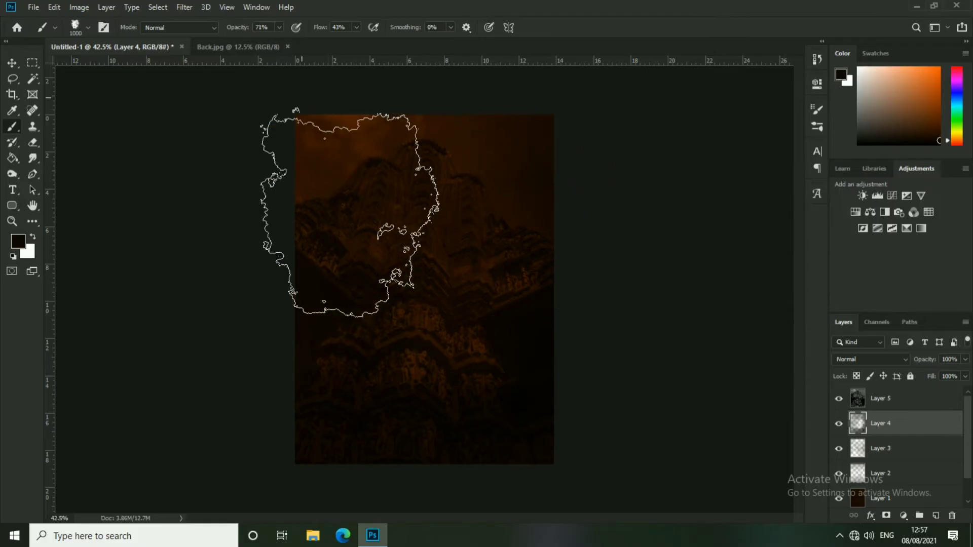
pyautogui.click(351, 209)
# Step: On Layer 3, brush brown 3f1800 shading across the top-right
pyautogui.click(927, 456)
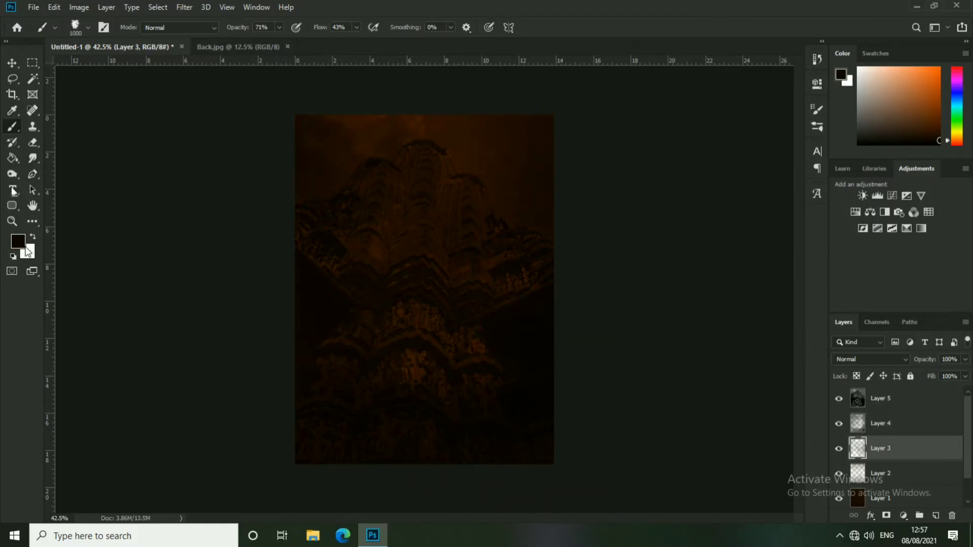
pyautogui.click(18, 241)
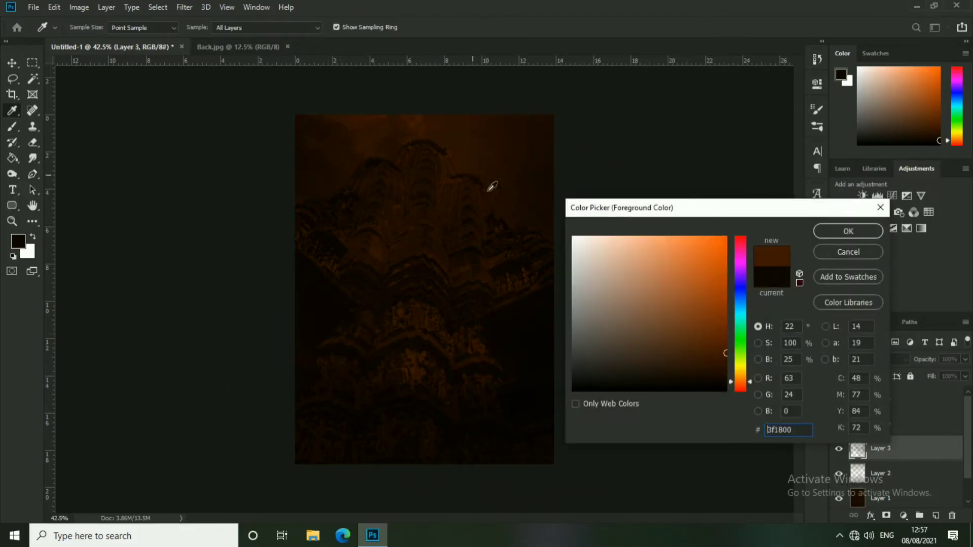
pyautogui.click(860, 234)
pyautogui.press('b')
pyautogui.moveTo(542, 191); pyautogui.dragTo(315, 363)
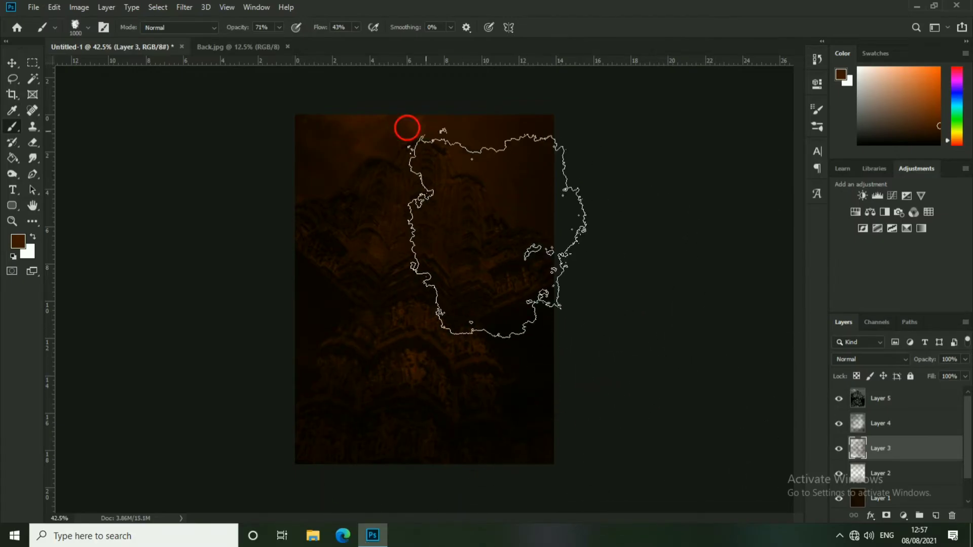
pyautogui.hotkey('alt', ']')
pyautogui.hotkey('alt', ']')
# Step: Preview the Natural Shivling photo, close it, and open sdfdg.psd
pyautogui.press('v')
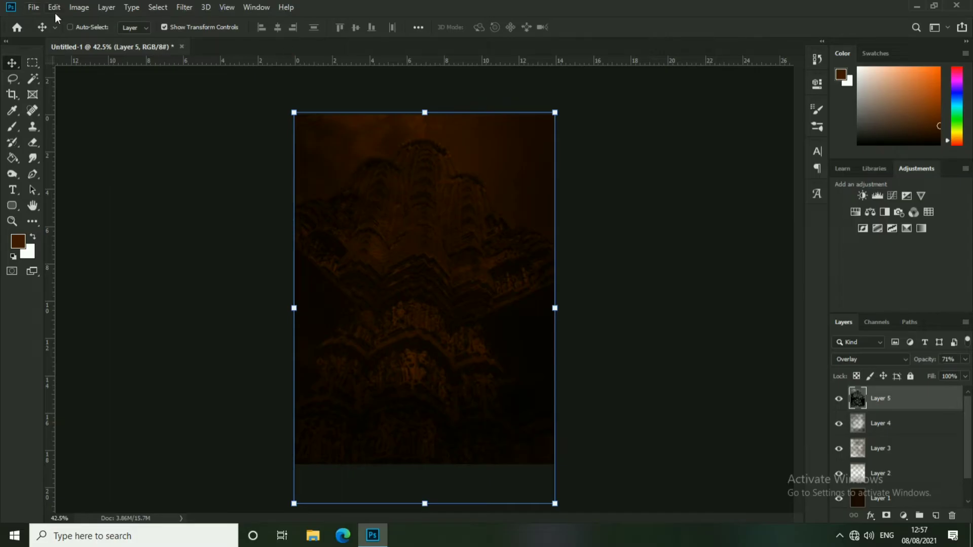
pyautogui.click(33, 7)
pyautogui.click(51, 29)
pyautogui.doubleClick(152, 205)
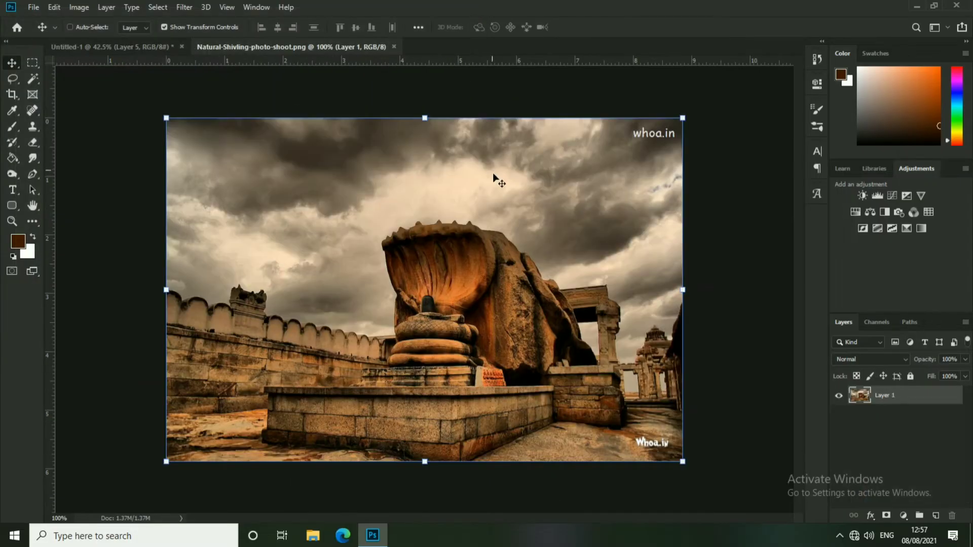
pyautogui.hotkey('ctrl', 'w')
pyautogui.hotkey('ctrl', 'o')
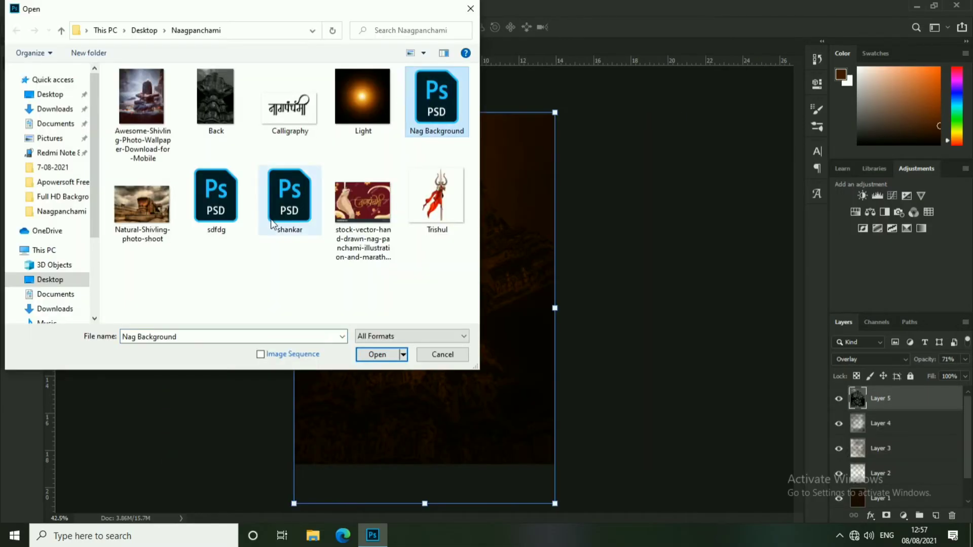
pyautogui.doubleClick(217, 203)
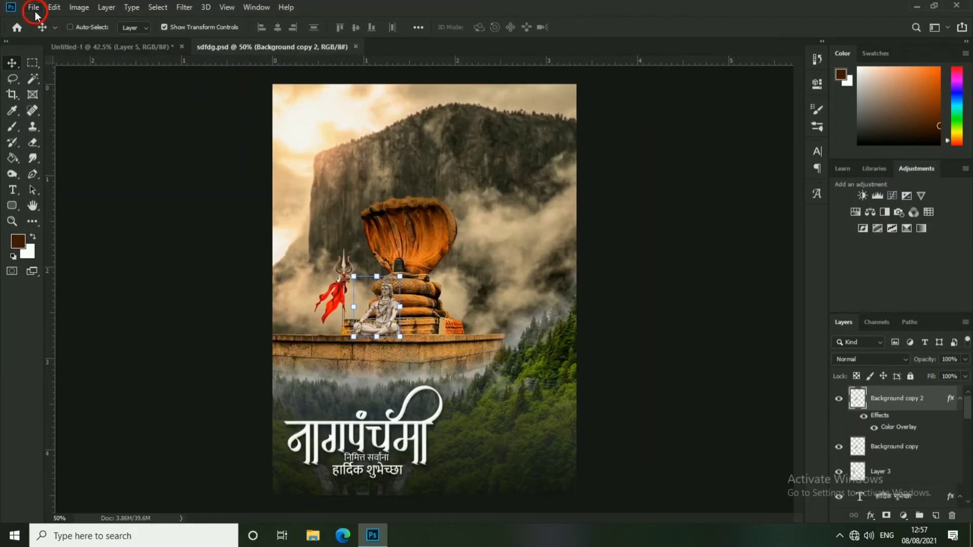
# Step: Open shankar.psd and close the sdfdg document
pyautogui.click(33, 7)
pyautogui.click(50, 29)
pyautogui.click(289, 200)
pyautogui.click(379, 355)
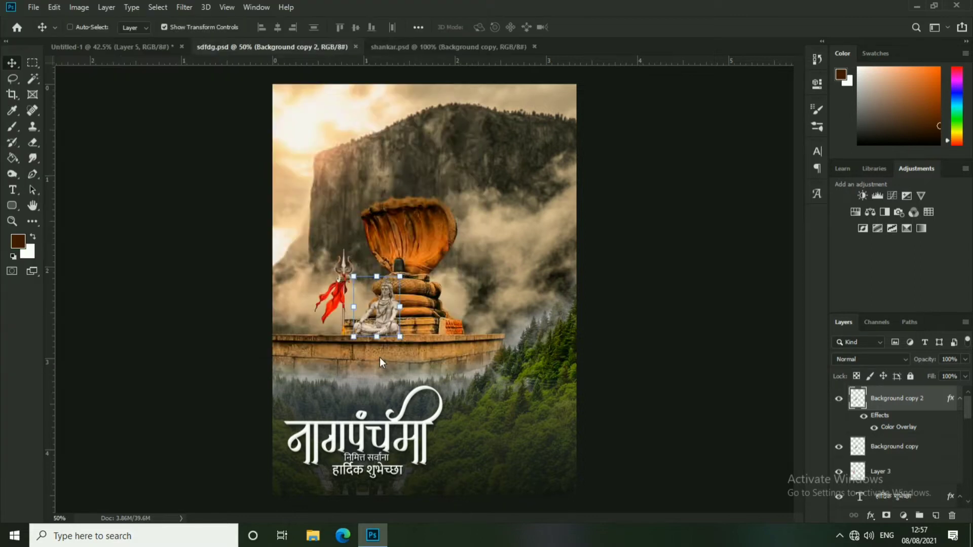
pyautogui.click(264, 46)
pyautogui.click(348, 47)
# Step: Open Nag Background.psd and hide its original Layer 1 backdrop
pyautogui.click(33, 7)
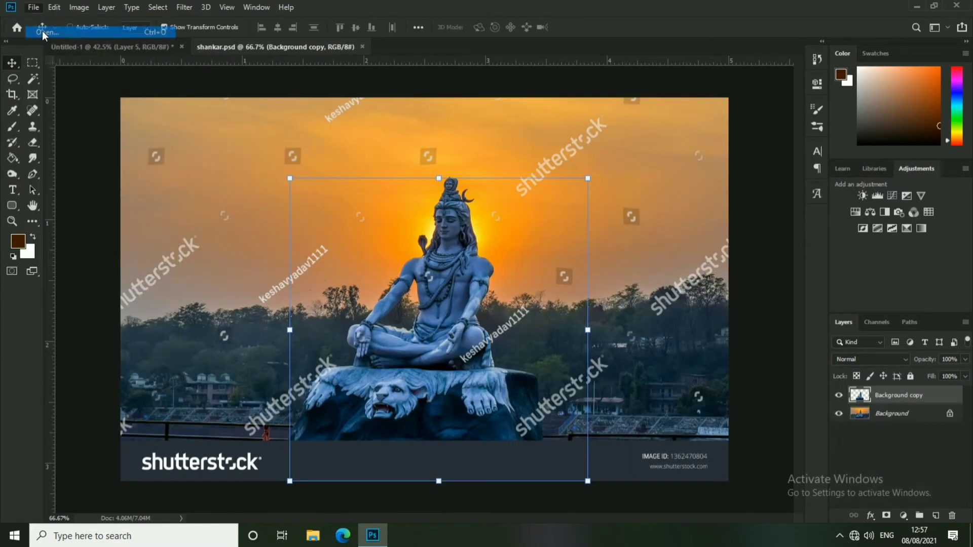
pyautogui.click(51, 29)
pyautogui.click(434, 123)
pyautogui.rightClick(434, 123)
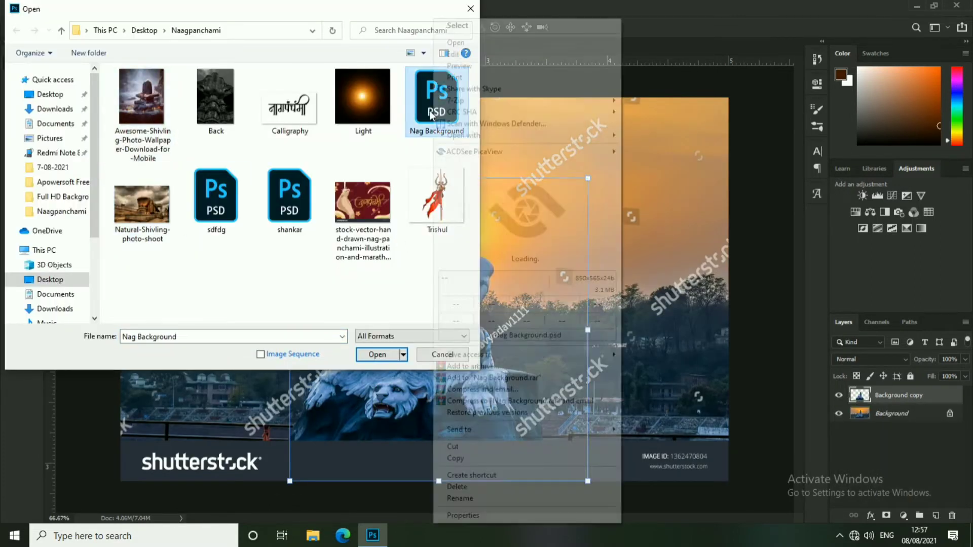
pyautogui.click(451, 25)
pyautogui.click(840, 415)
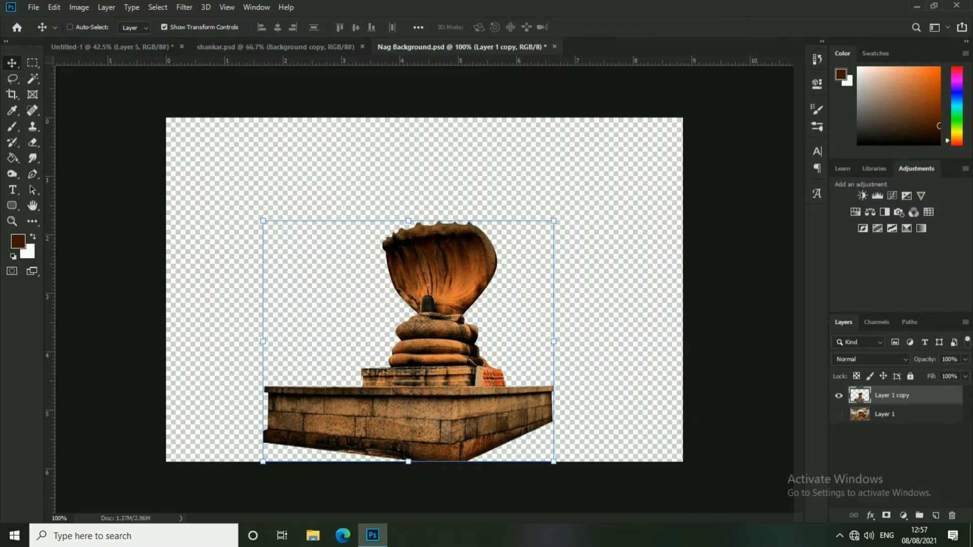
# Step: Bring the Nag shrine cut-out into the poster, slightly scaled and centred over the temple
pyautogui.moveTo(428, 293); pyautogui.dragTo(426, 284)
pyautogui.moveTo(478, 253)
pyautogui.mouseDown()
pyautogui.moveTo(526, 210)
pyautogui.moveTo(468, 262)
pyautogui.moveTo(507, 270)
pyautogui.mouseUp()
pyautogui.press('Return')
pyautogui.scroll(1, 507, 251)
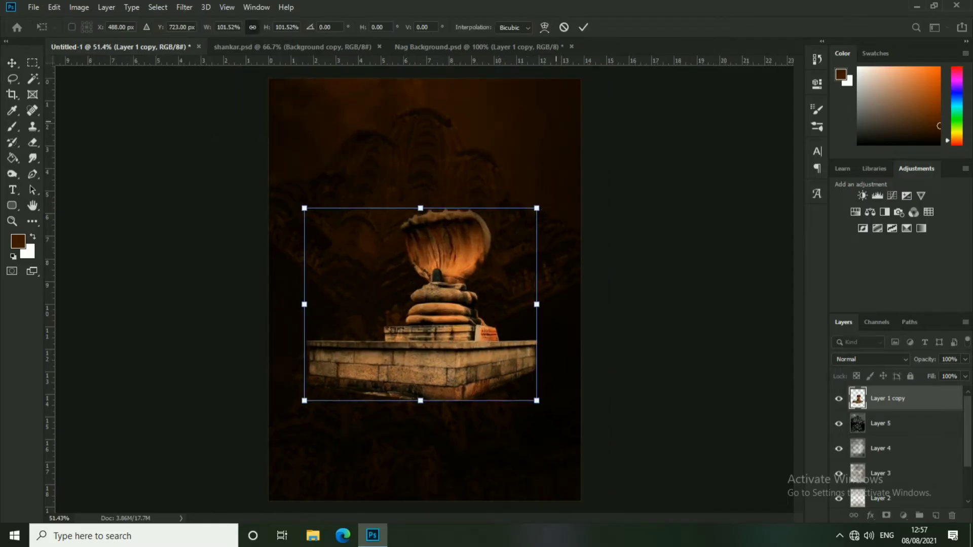
pyautogui.scroll(-1, 456, 314)
pyautogui.scroll(1, 456, 314)
pyautogui.moveTo(446, 308); pyautogui.dragTo(446, 308)
# Step: Select the temple photo layer and switch to the Eraser
pyautogui.hotkey('alt', '[')
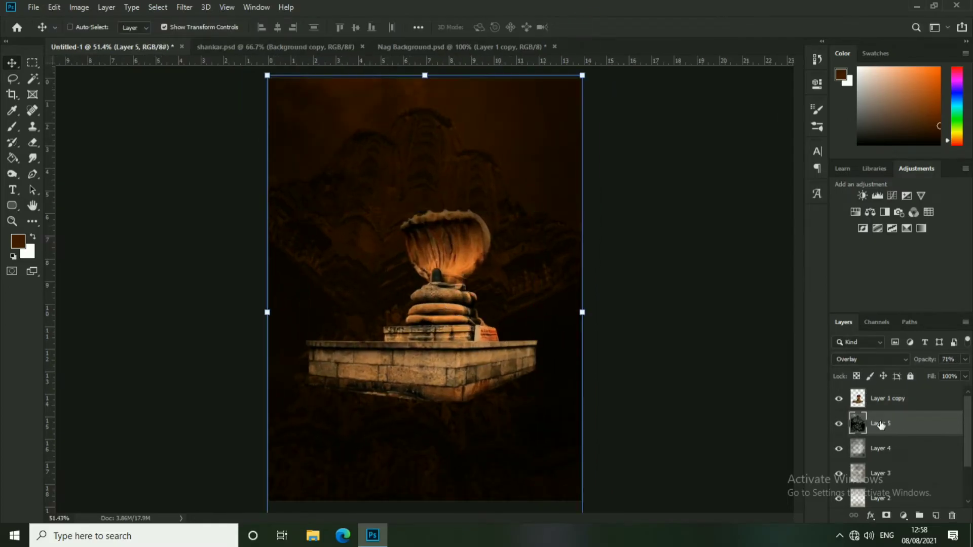
pyautogui.press('e')
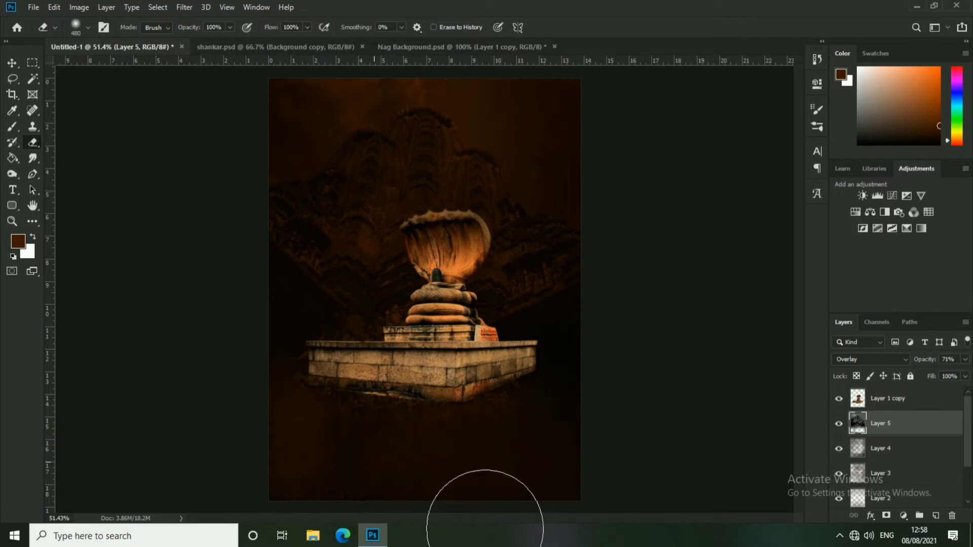
pyautogui.click(11, 63)
# Step: Fade the area below the shrine pedestal with a 401 px eraser
pyautogui.hotkey('alt', ']')
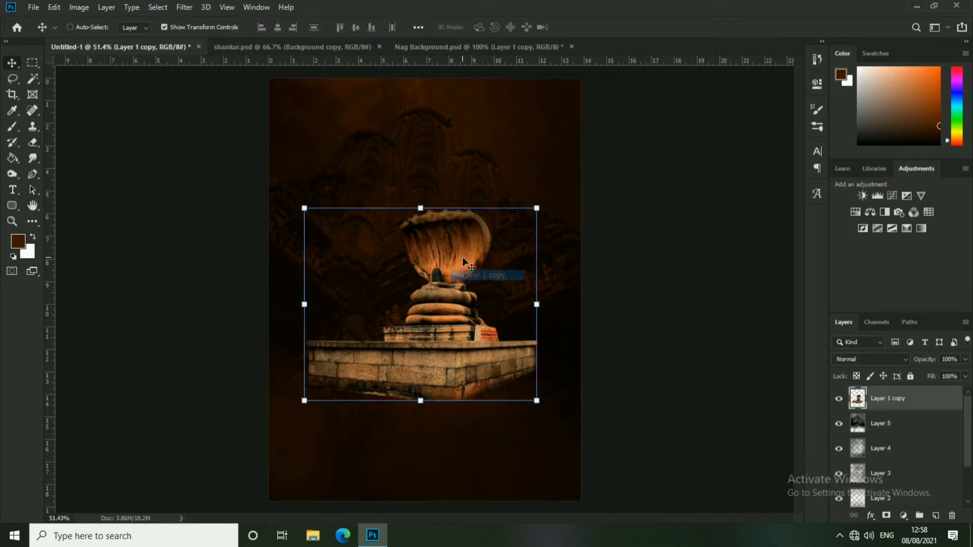
pyautogui.scroll(2, 456, 304)
pyautogui.click(36, 147)
pyautogui.rightClick(263, 370)
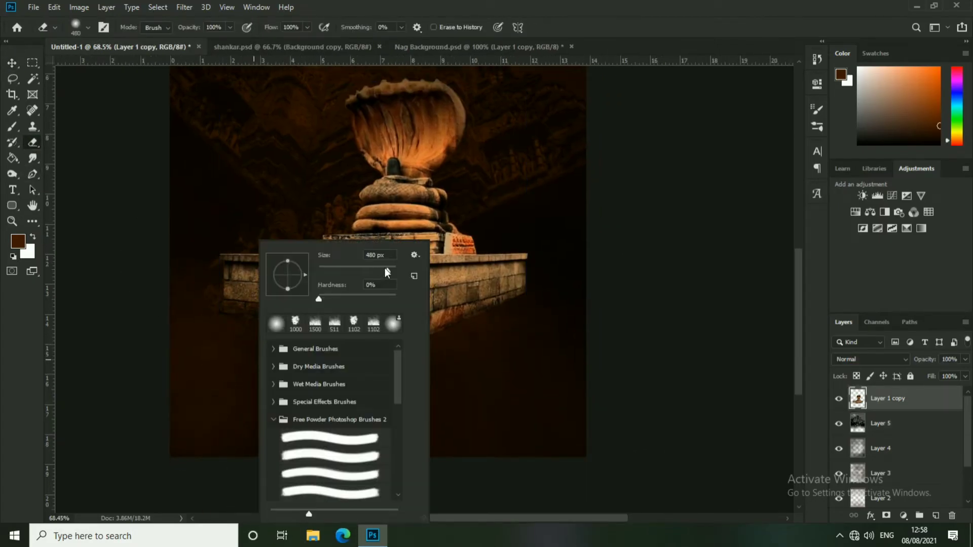
pyautogui.moveTo(386, 272); pyautogui.dragTo(378, 273)
pyautogui.moveTo(322, 428); pyautogui.dragTo(594, 444)
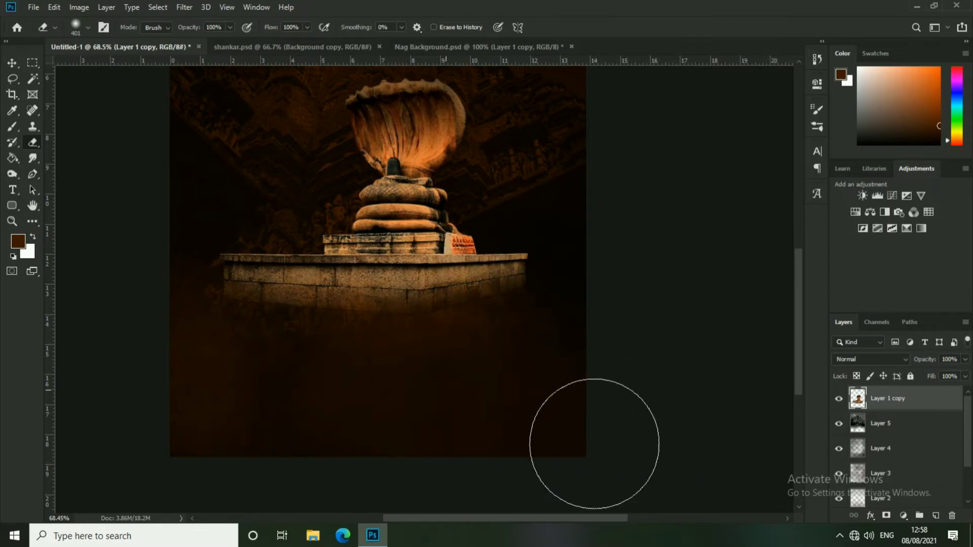
pyautogui.scroll(-2, 599, 434)
# Step: Enlarge the shrine cut-out slightly with a corner transform
pyautogui.press('v')
pyautogui.scroll(-2, 599, 434)
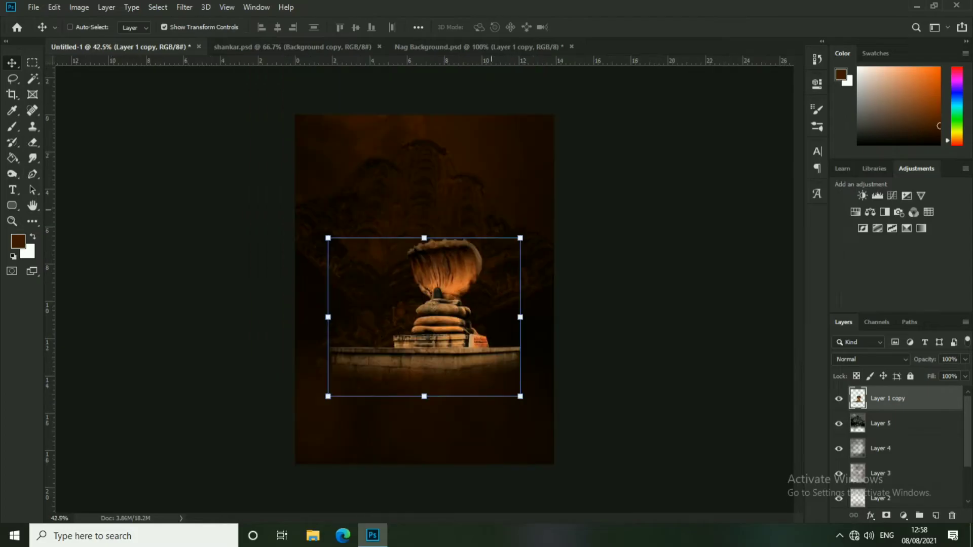
pyautogui.moveTo(520, 238); pyautogui.dragTo(522, 232)
pyautogui.press('Return')
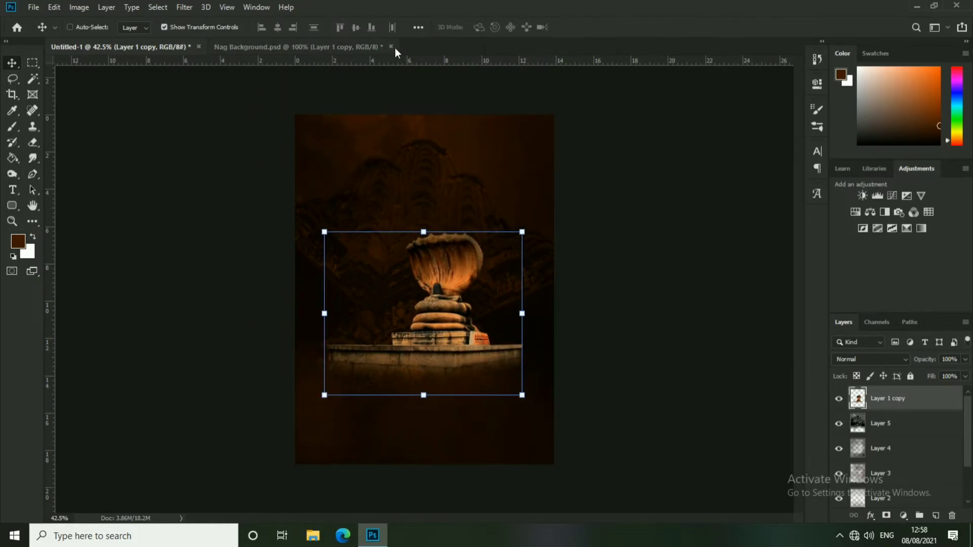
# Step: Close the Nag Background document, answering its save prompt
pyautogui.click(391, 47)
pyautogui.click(482, 202)
pyautogui.scroll(1, 466, 305)
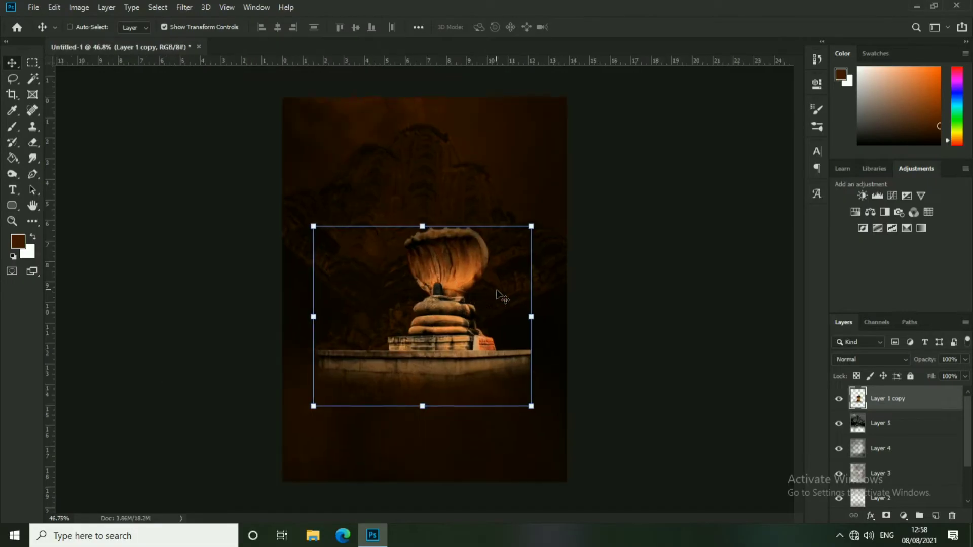
pyautogui.scroll(1, 447, 299)
pyautogui.click(184, 7)
# Step: Raise the shrine's contrast and Blacks, and increase luminance noise reduction and detail
pyautogui.click(211, 80)
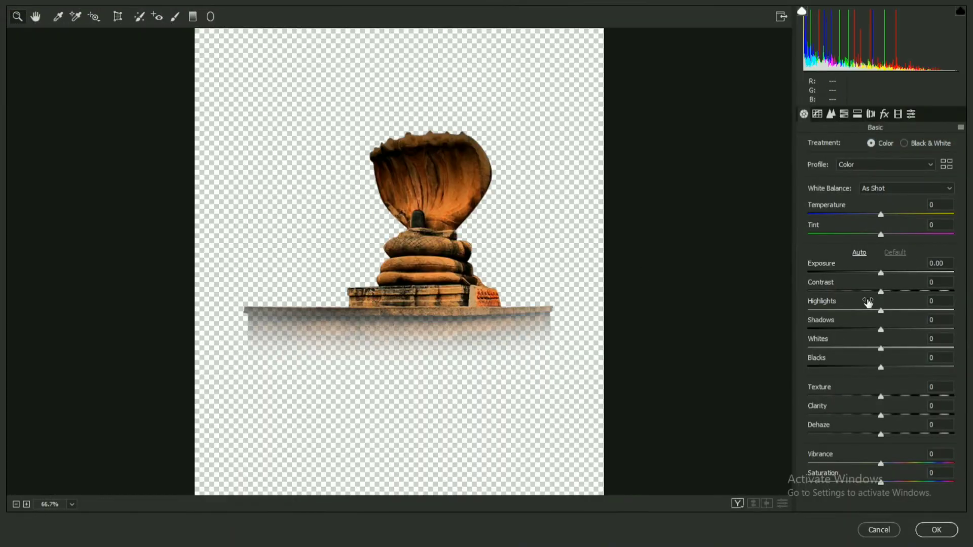
pyautogui.moveTo(880, 292)
pyautogui.mouseDown()
pyautogui.moveTo(896, 293)
pyautogui.moveTo(842, 311)
pyautogui.moveTo(950, 330)
pyautogui.mouseUp()
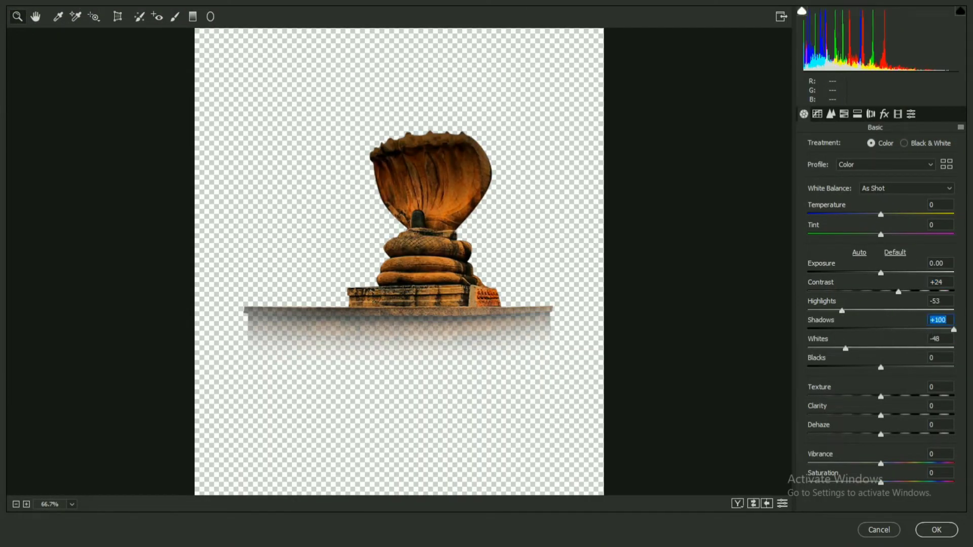
pyautogui.moveTo(880, 367); pyautogui.dragTo(947, 367)
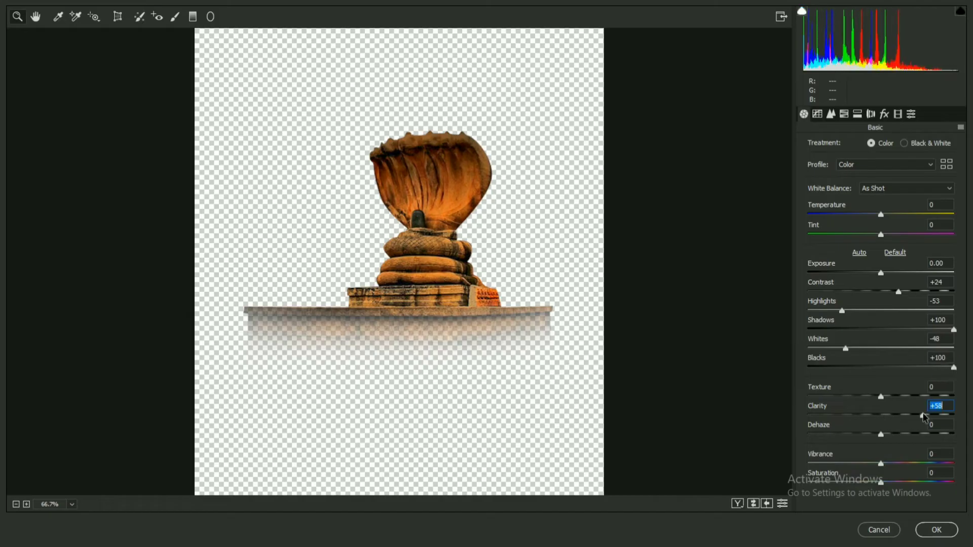
pyautogui.click(831, 113)
pyautogui.moveTo(883, 268); pyautogui.dragTo(882, 265)
pyautogui.moveTo(880, 285); pyautogui.dragTo(931, 287)
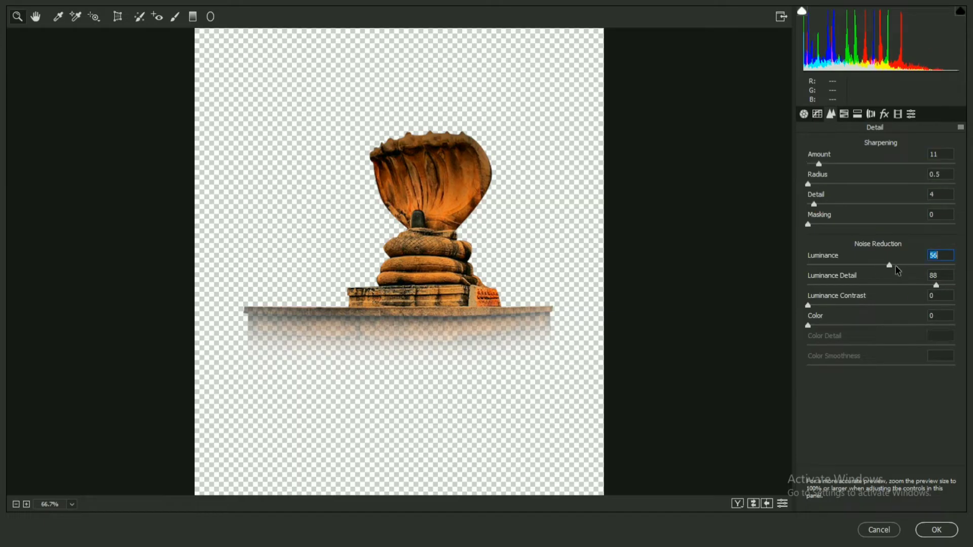
# Step: Brighten the upper tone-curve tones, ease Oranges saturation to -6, and apply the filter
pyautogui.click(816, 113)
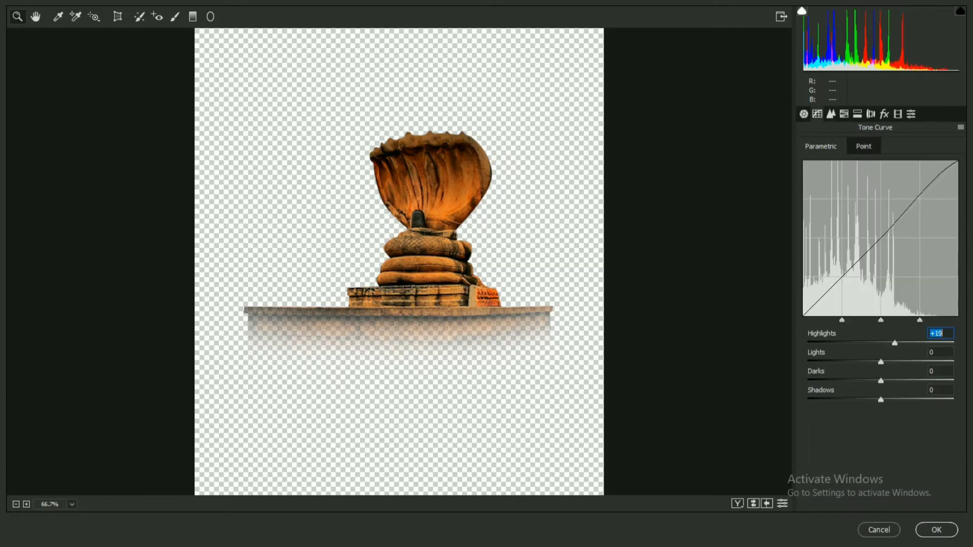
pyautogui.moveTo(880, 362); pyautogui.dragTo(886, 363)
pyautogui.click(843, 114)
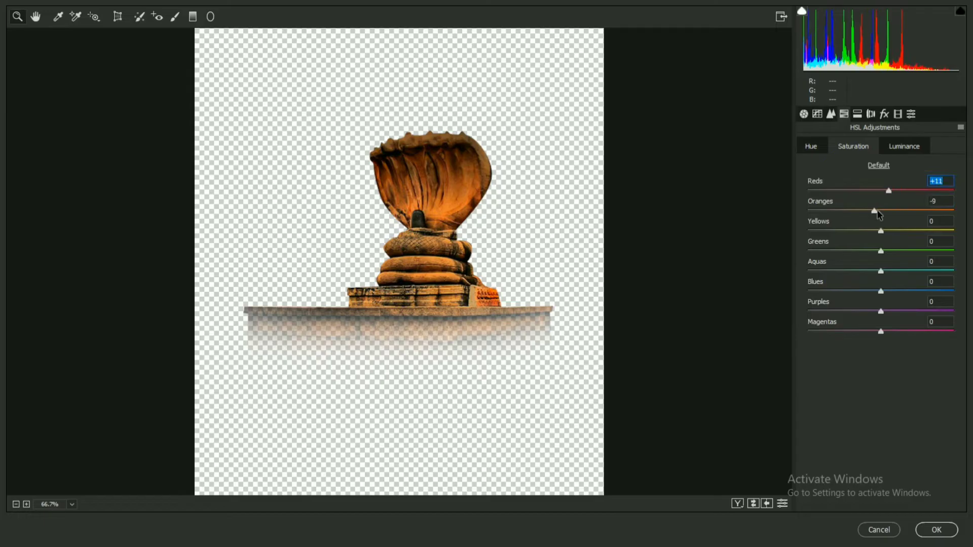
pyautogui.moveTo(875, 211); pyautogui.dragTo(877, 211)
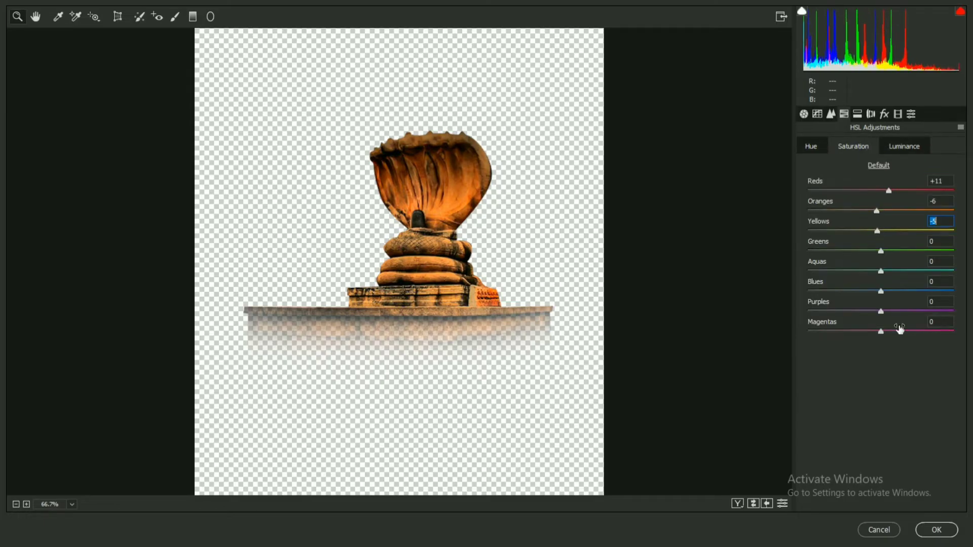
pyautogui.click(936, 529)
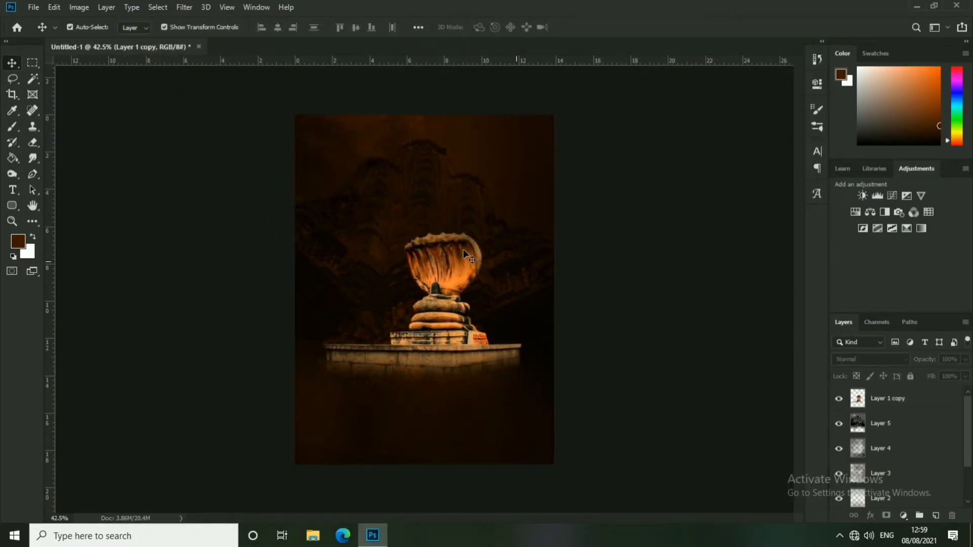
# Step: Nudge the shrine slightly right and down with the Move tool
pyautogui.scroll(-2, 479, 304)
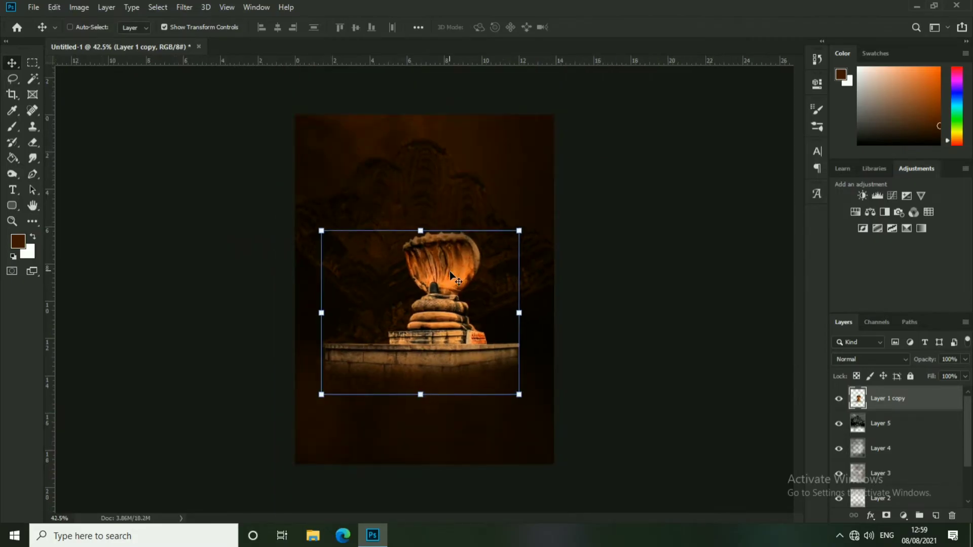
pyautogui.moveTo(475, 285); pyautogui.dragTo(476, 287)
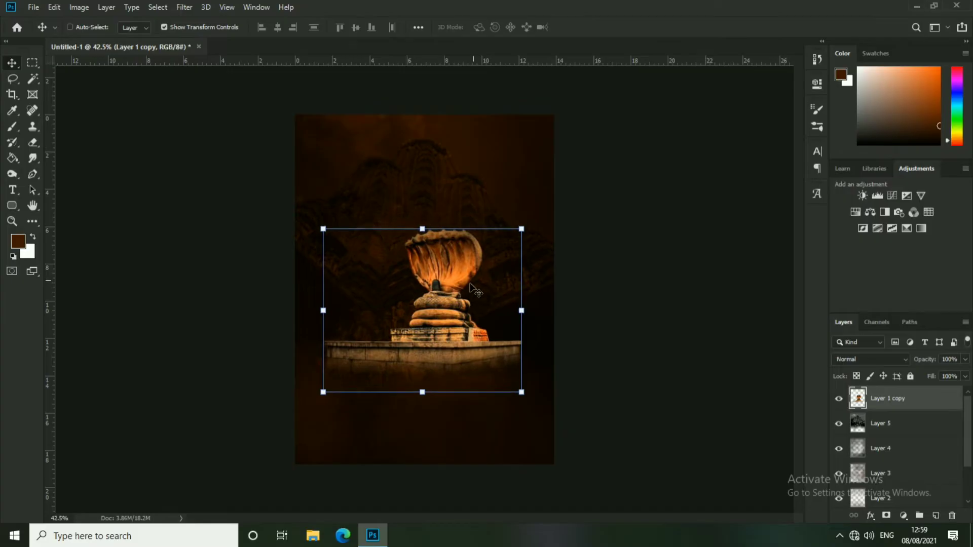
pyautogui.scroll(1, 596, 291)
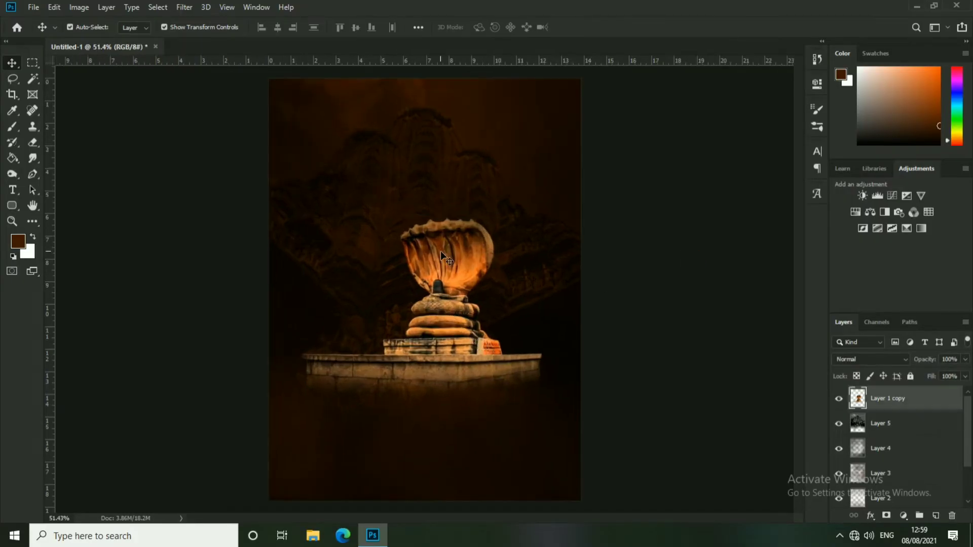
# Step: Open shankar.psd, hide its Background, and drag the Shiva statue into the poster
pyautogui.click(33, 7)
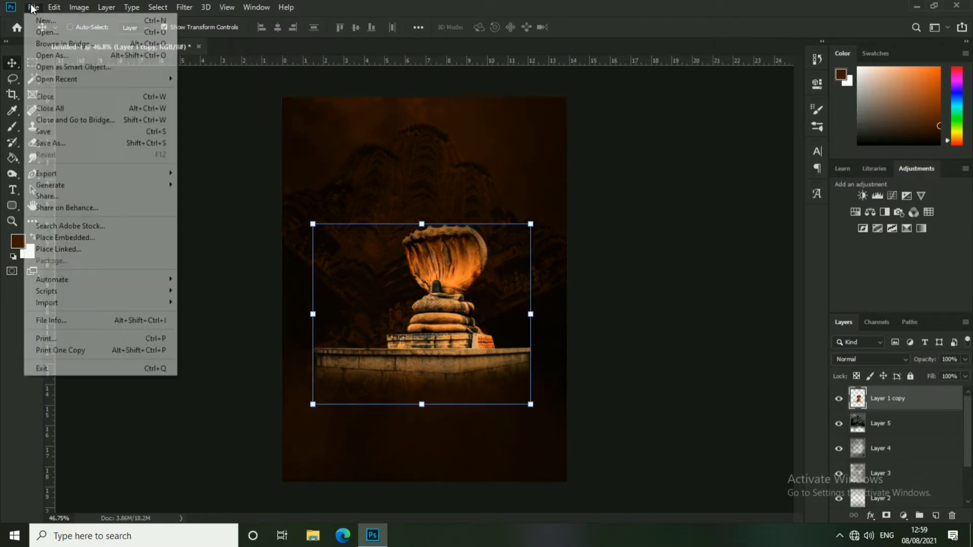
pyautogui.click(30, 24)
pyautogui.click(298, 219)
pyautogui.doubleClick(297, 219)
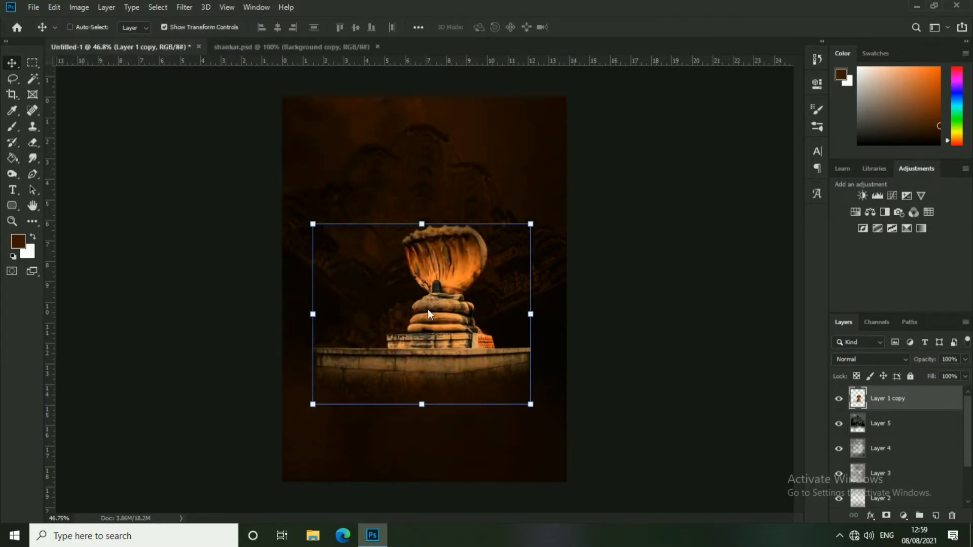
pyautogui.click(840, 414)
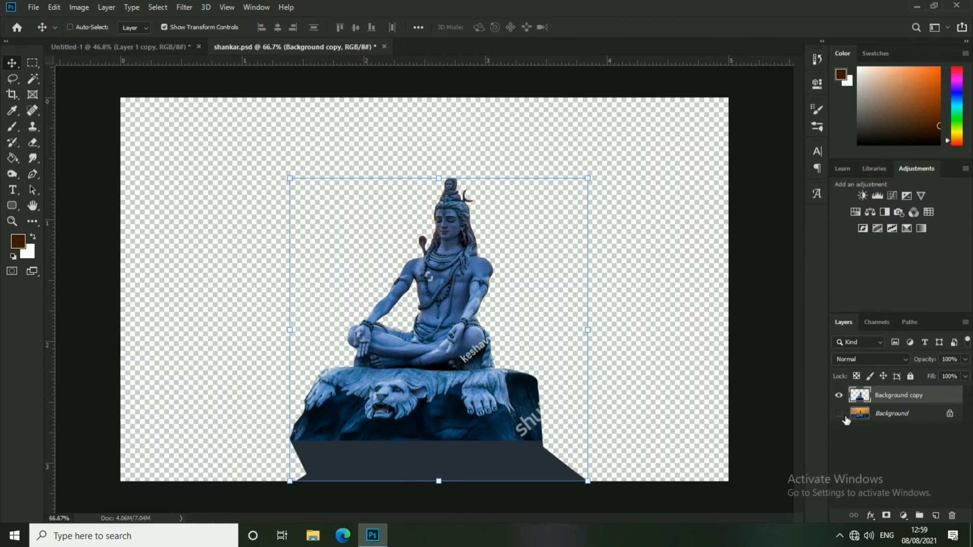
pyautogui.moveTo(449, 257); pyautogui.dragTo(388, 167)
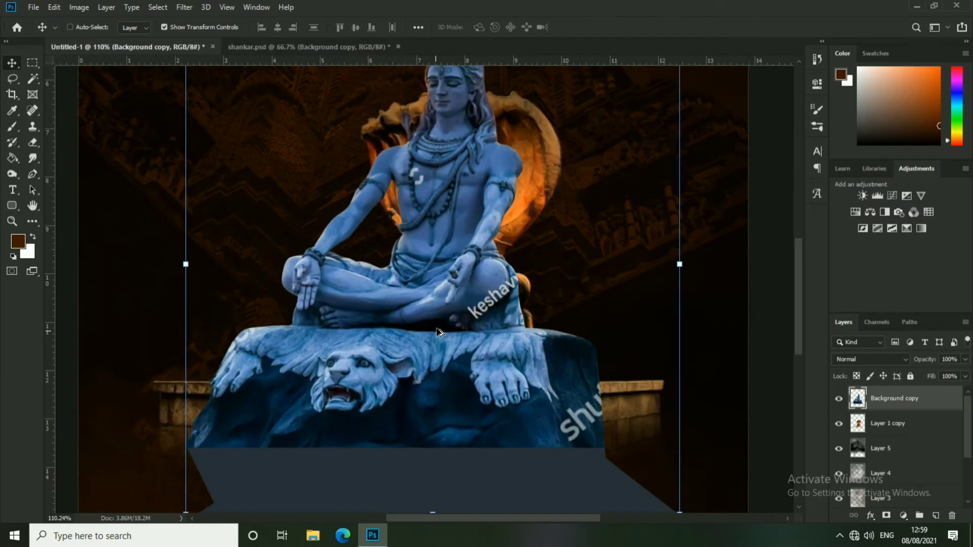
# Step: Switch to the Clone Stamp tool with a 17 px brush
pyautogui.scroll(5, 387, 167)
pyautogui.click(32, 126)
pyautogui.click(76, 125)
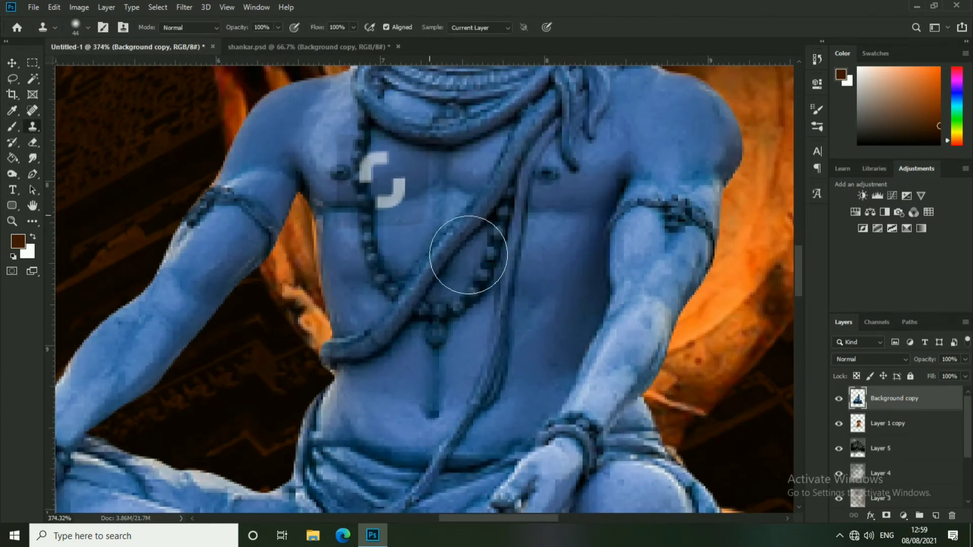
pyautogui.rightClick(467, 249)
pyautogui.moveTo(487, 246); pyautogui.dragTo(484, 247)
pyautogui.click(405, 246)
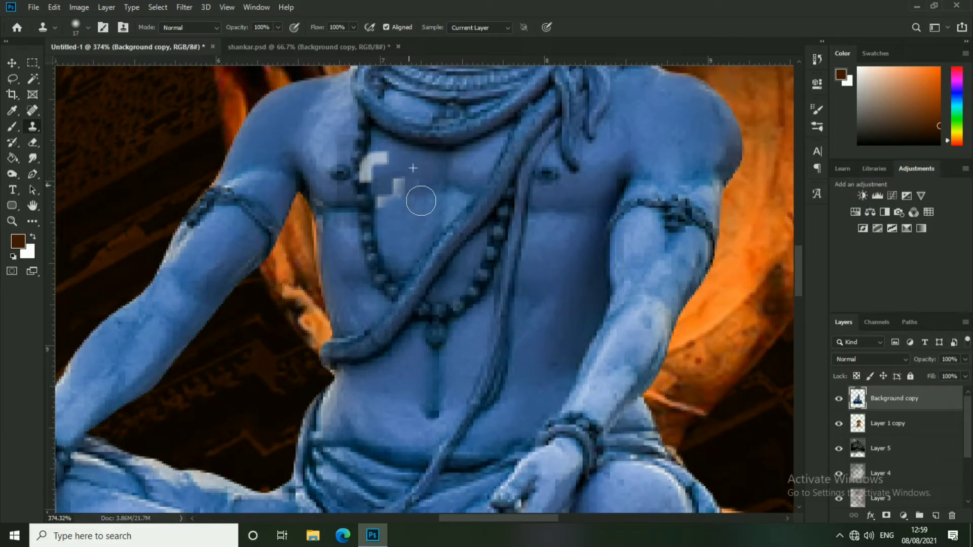
# Step: Clone blue skin over the light watermark patches on Shiva's chest
pyautogui.click(385, 194)
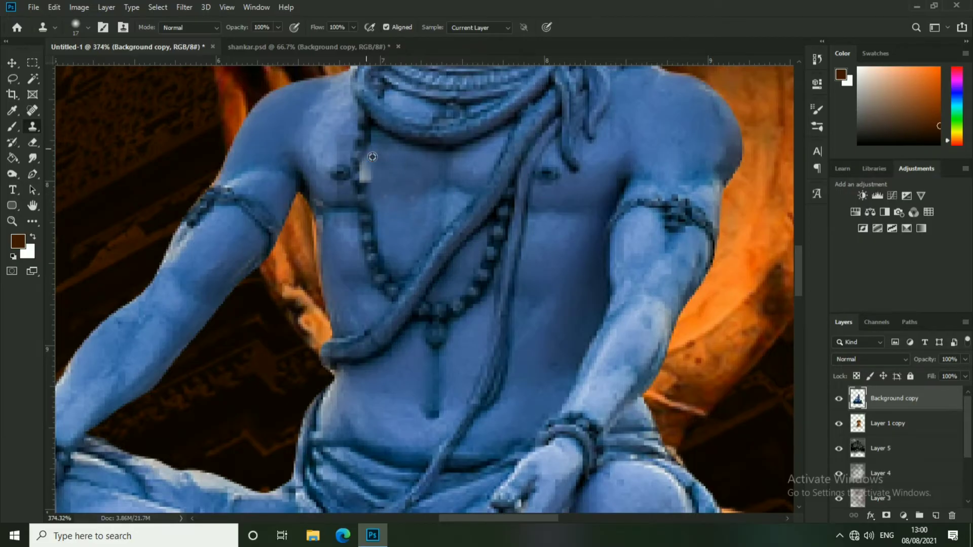
pyautogui.scroll(-8, 372, 157)
pyautogui.scroll(3, 400, 321)
pyautogui.scroll(5, 400, 321)
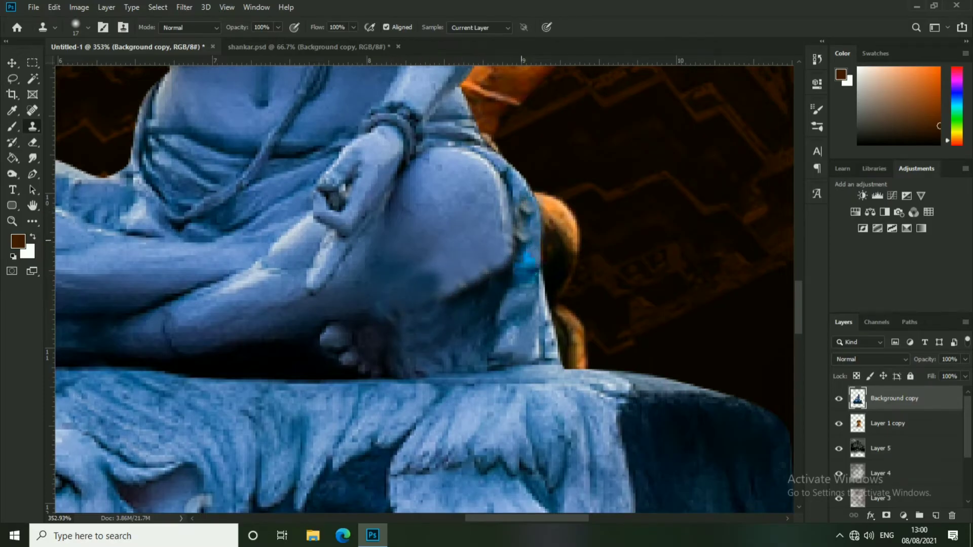
pyautogui.scroll(-5, 484, 361)
# Step: Trace a Pen path along the seat edge around the lion-rock base beneath Shiva
pyautogui.rightClick(32, 174)
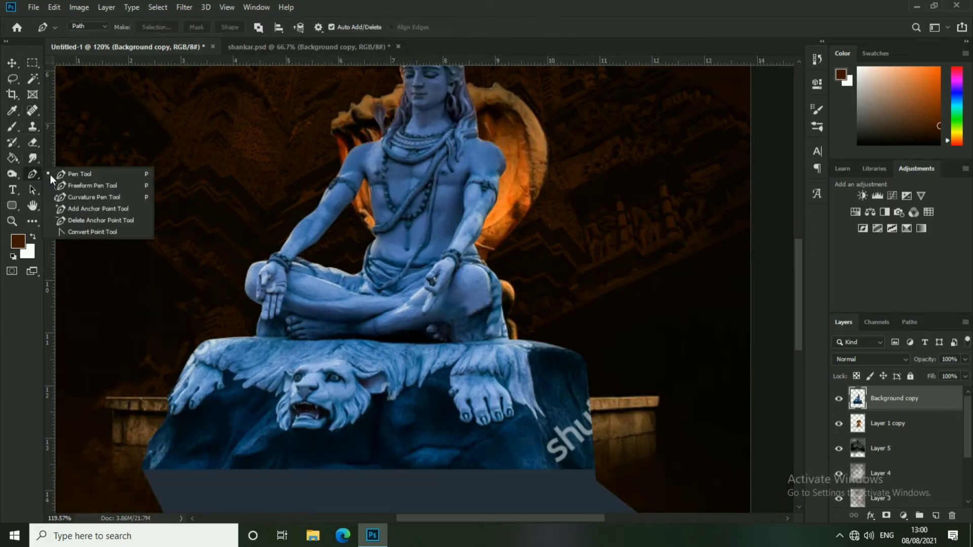
pyautogui.click(76, 171)
pyautogui.scroll(3, 274, 350)
pyautogui.scroll(3, 268, 339)
pyautogui.click(238, 328)
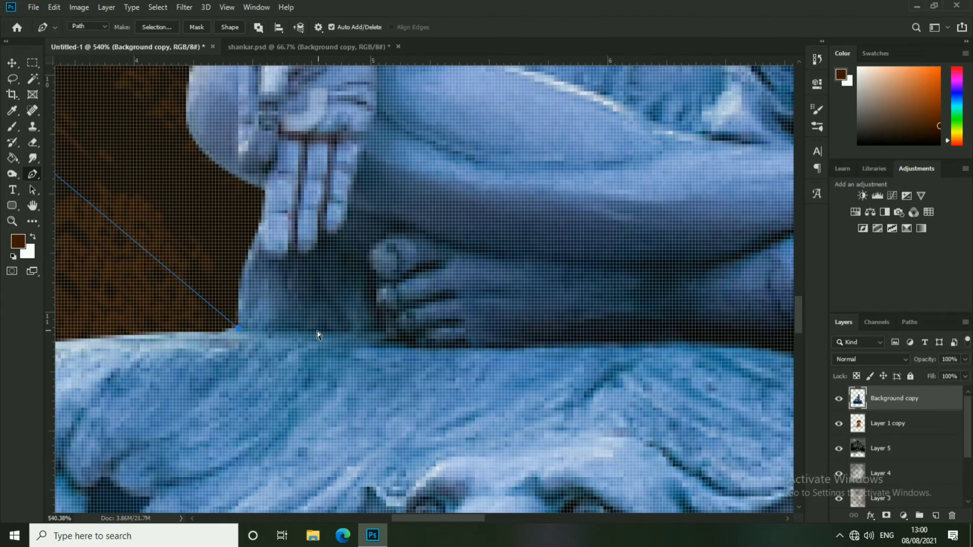
pyautogui.click(449, 348)
pyautogui.click(462, 344)
pyautogui.click(481, 348)
pyautogui.click(497, 349)
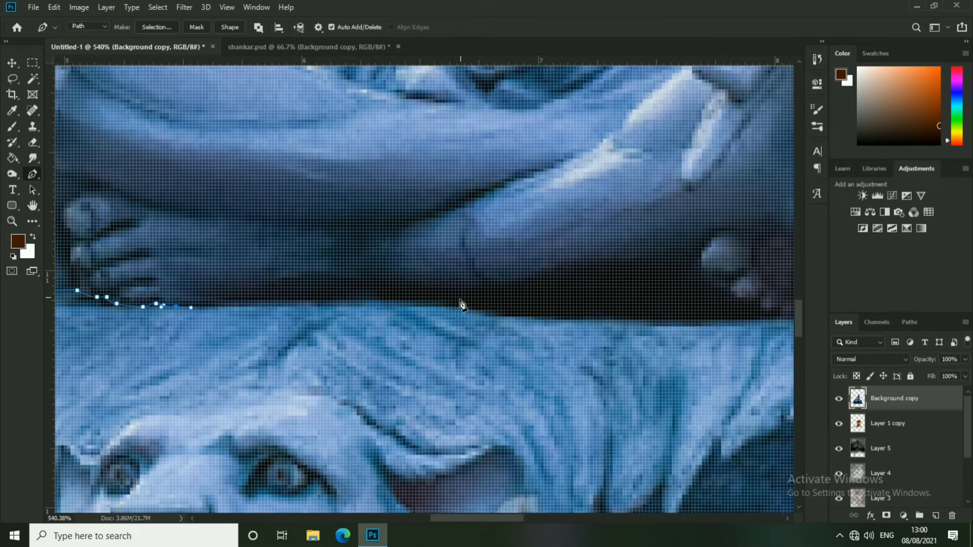
pyautogui.click(402, 285)
# Step: Turn the path into a selection, delete the base, and deselect
pyautogui.scroll(-5, 669, 254)
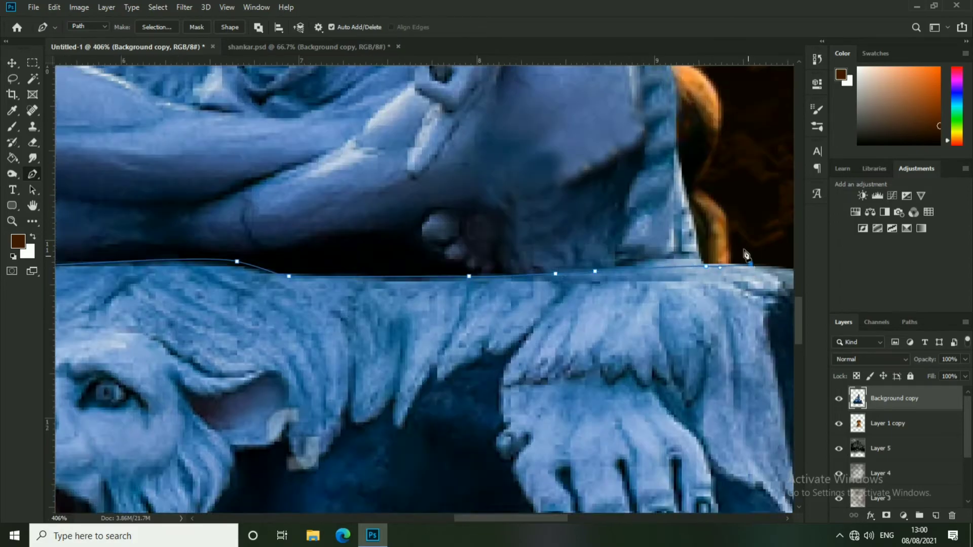
pyautogui.scroll(-3, 748, 256)
pyautogui.scroll(-3, 760, 243)
pyautogui.rightClick(316, 430)
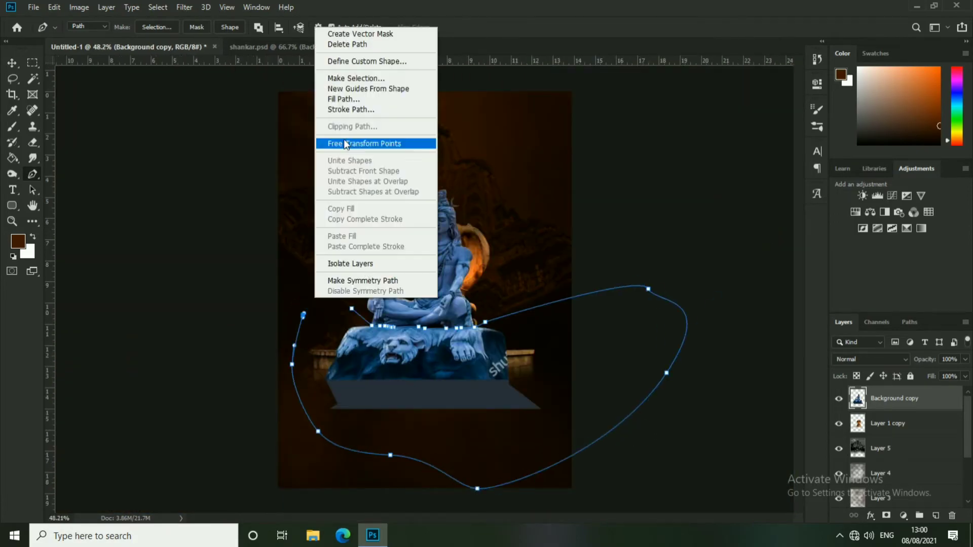
pyautogui.click(355, 91)
pyautogui.press('Return')
pyautogui.press('Delete')
pyautogui.hotkey('ctrl', 'd')
# Step: Free Transform Shiva down to about 38% and set him on the shrine platform
pyautogui.hotkey('ctrl', 't')
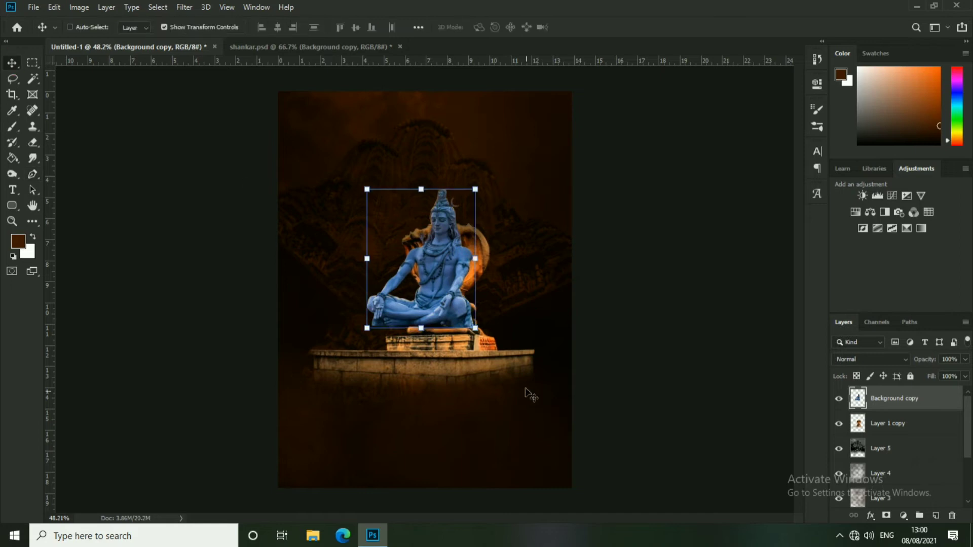
pyautogui.scroll(2, 526, 393)
pyautogui.moveTo(321, 102); pyautogui.dragTo(349, 223)
pyautogui.scroll(3, 370, 330)
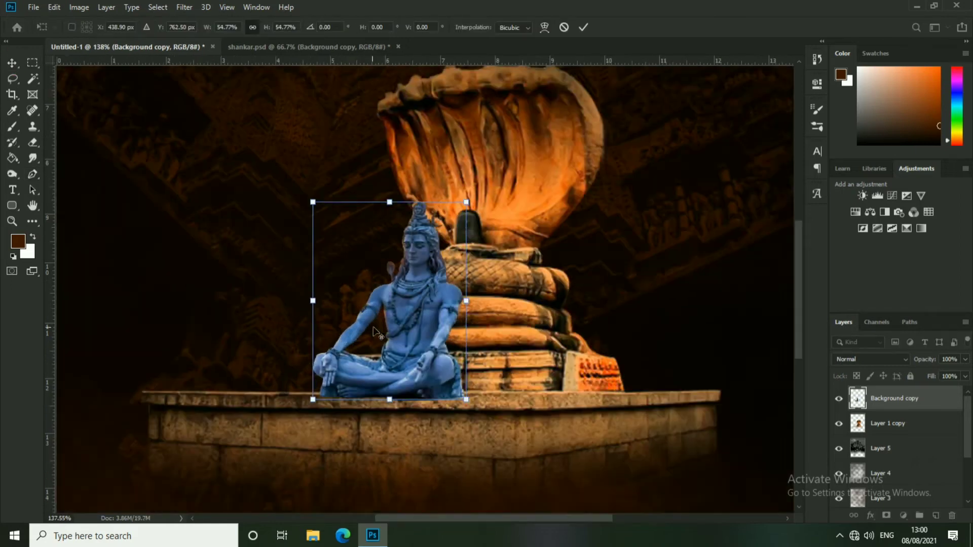
pyautogui.moveTo(456, 202)
pyautogui.mouseDown()
pyautogui.moveTo(450, 223)
pyautogui.moveTo(464, 280)
pyautogui.mouseUp()
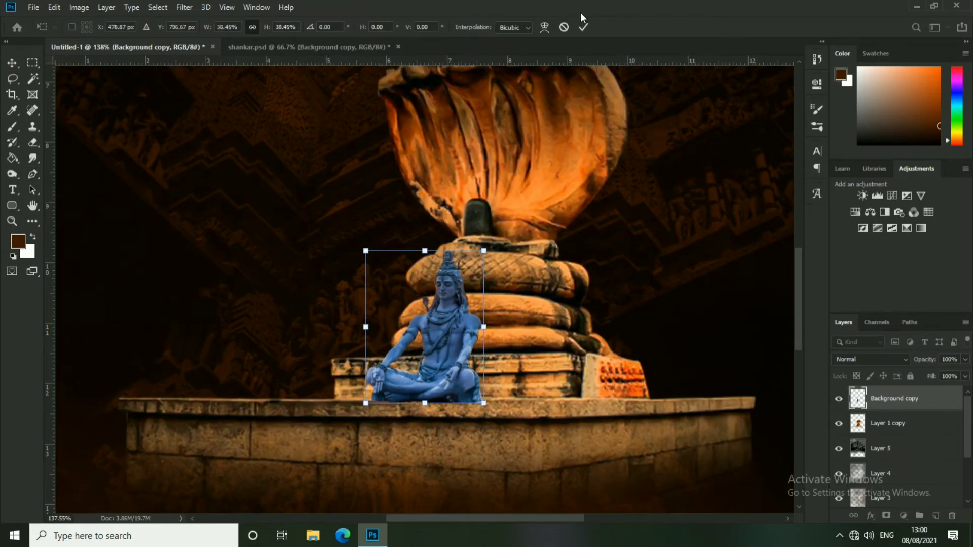
pyautogui.click(583, 27)
pyautogui.scroll(-3, 439, 329)
pyautogui.scroll(3, 438, 329)
pyautogui.scroll(2, 438, 329)
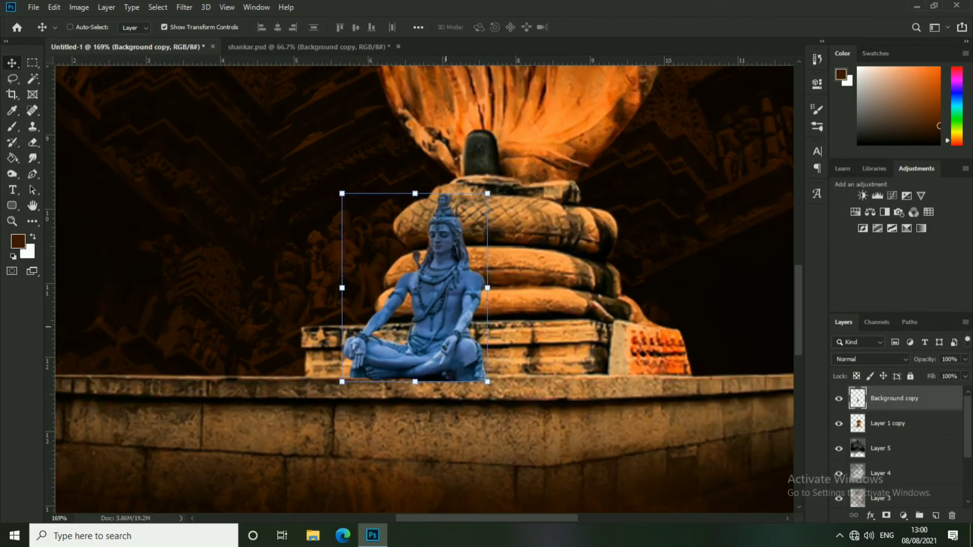
pyautogui.scroll(2, 450, 392)
# Step: Shrink the eraser brush to 32 px
pyautogui.rightClick(299, 241)
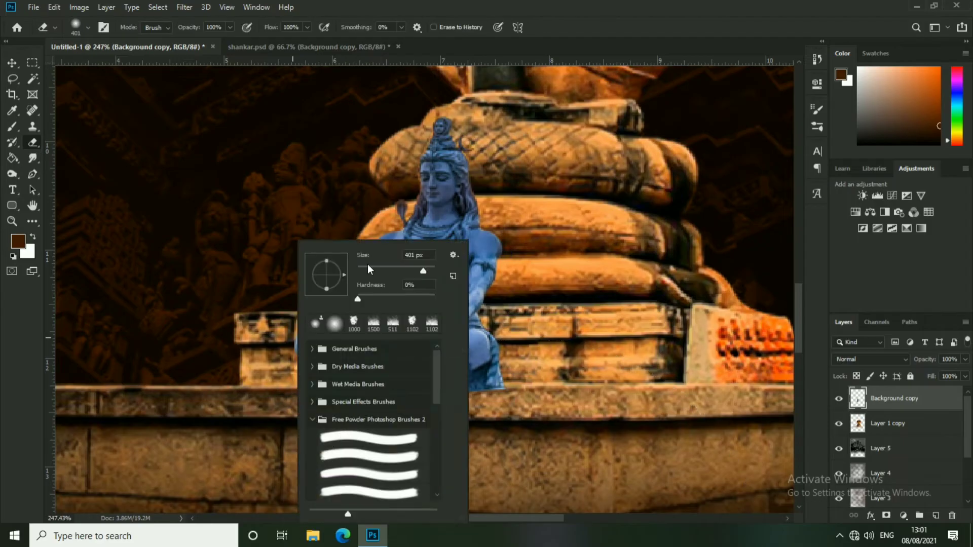
pyautogui.moveTo(373, 270); pyautogui.dragTo(362, 270)
pyautogui.press('Return')
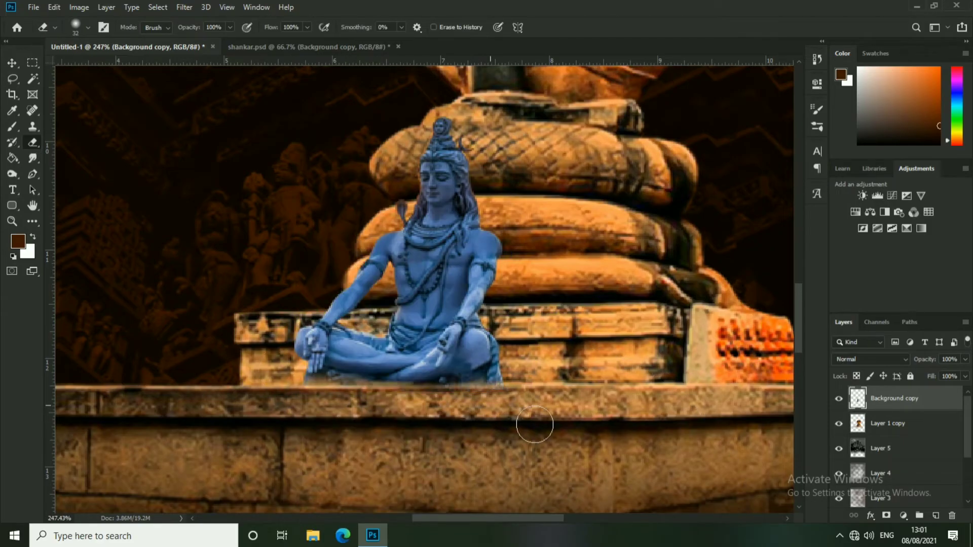
# Step: Brighten Shiva in Camera Raw with Exposure +1.15, Shadows +42 and Blacks +34
pyautogui.click(13, 65)
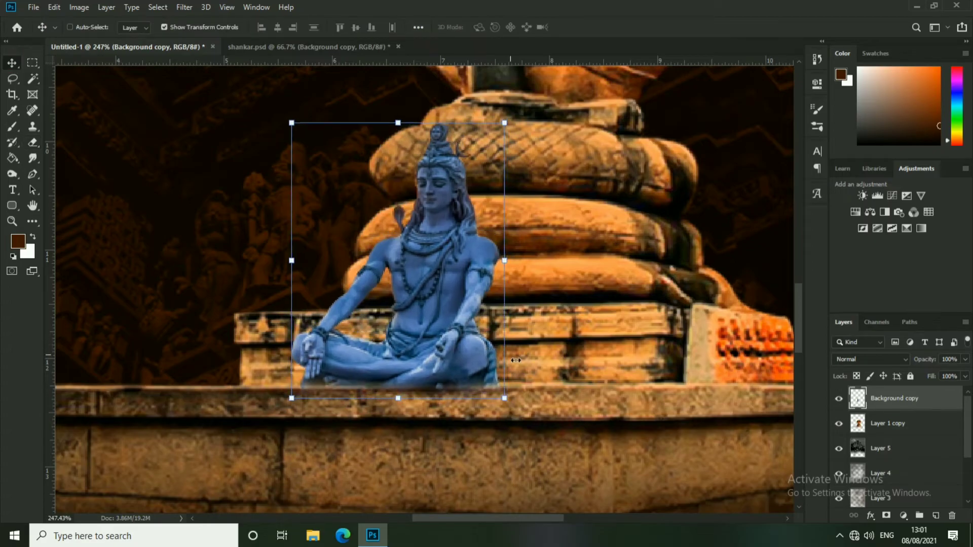
pyautogui.click(184, 8)
pyautogui.click(218, 80)
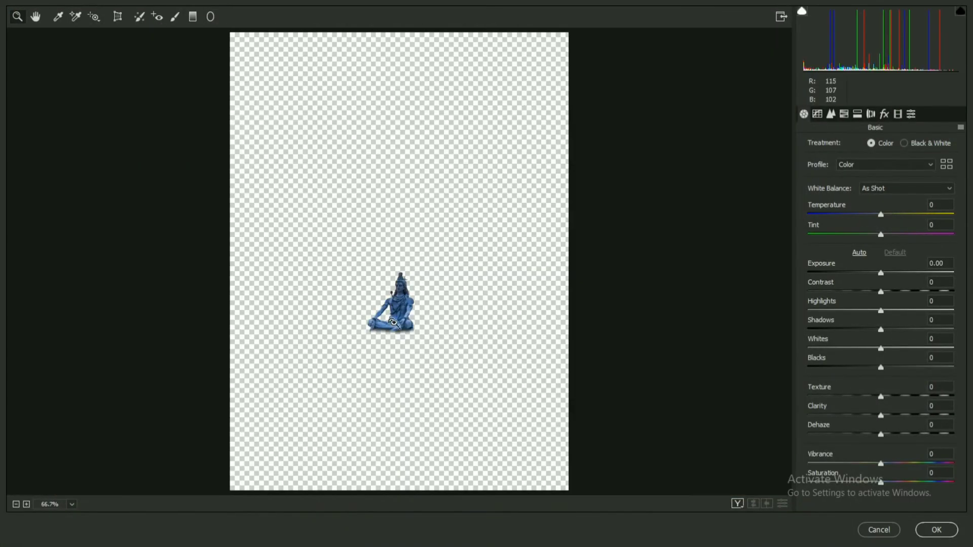
pyautogui.click(435, 269)
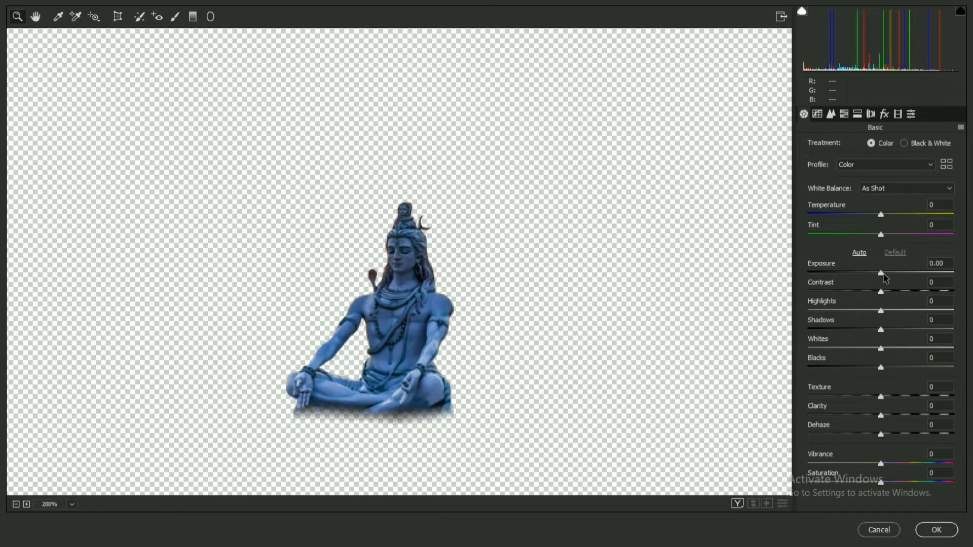
pyautogui.moveTo(880, 273); pyautogui.dragTo(897, 273)
pyautogui.moveTo(859, 312); pyautogui.dragTo(857, 311)
pyautogui.moveTo(881, 329); pyautogui.dragTo(912, 331)
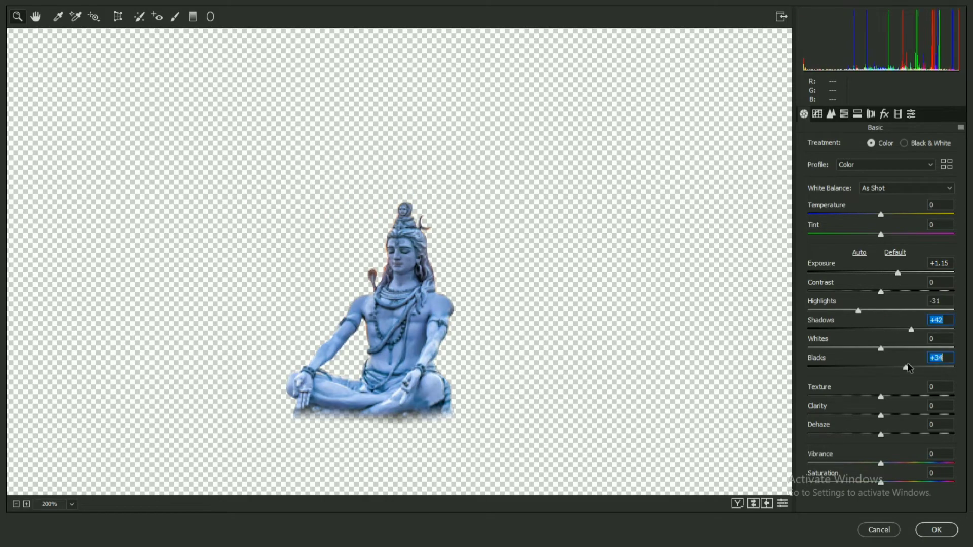
pyautogui.click(935, 528)
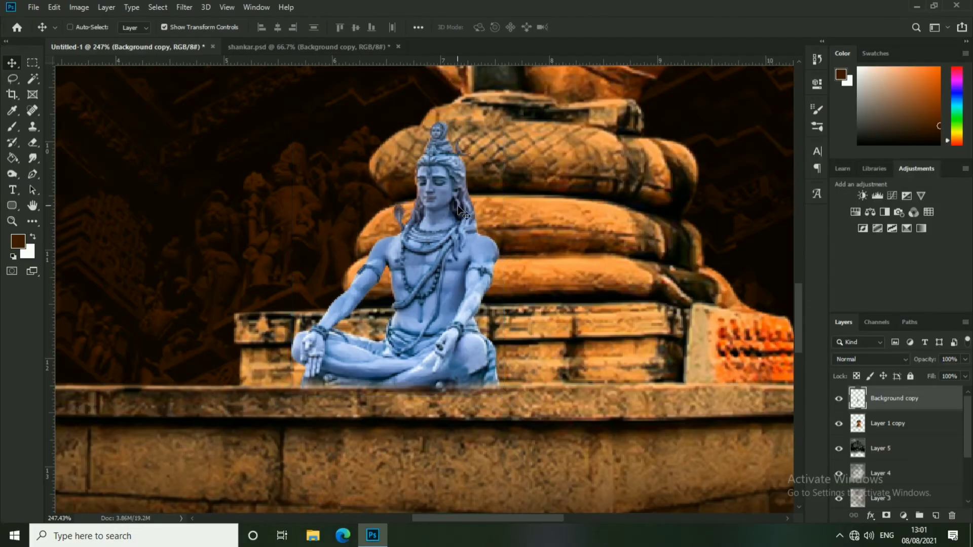
# Step: Duplicate the Shiva layer and give the copy a Color Overlay in Color blend mode
pyautogui.moveTo(948, 494); pyautogui.dragTo(936, 516)
pyautogui.click(870, 516)
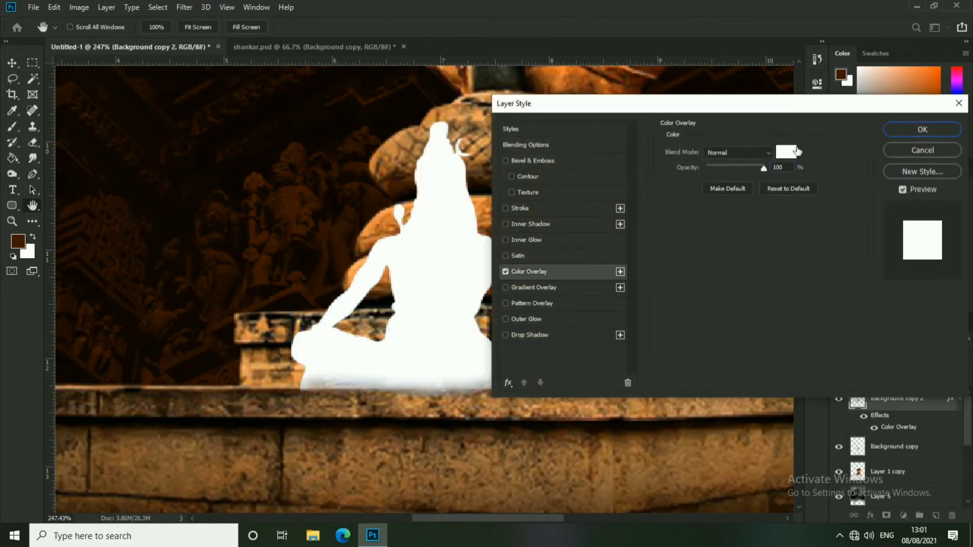
pyautogui.click(786, 152)
pyautogui.click(695, 232)
pyautogui.click(847, 228)
pyautogui.click(735, 152)
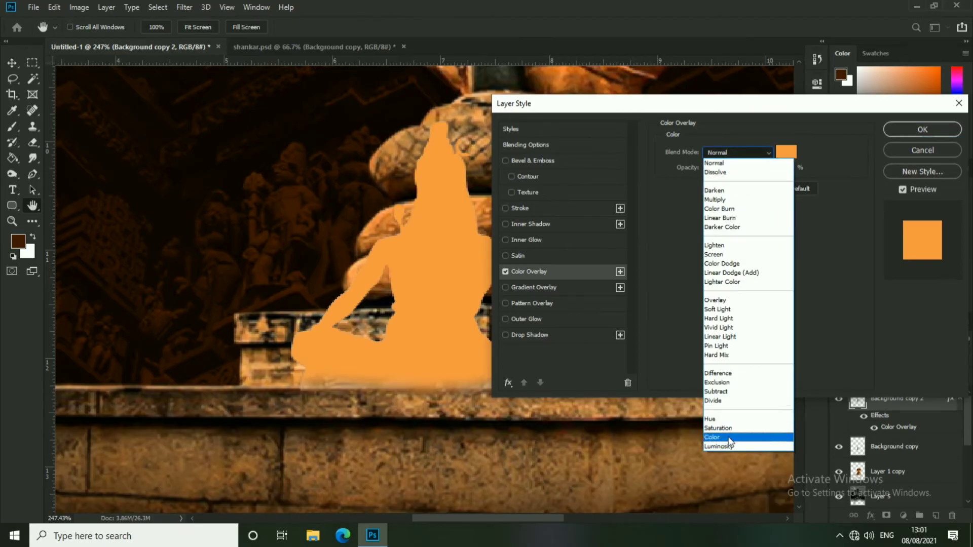
pyautogui.click(720, 440)
pyautogui.click(786, 152)
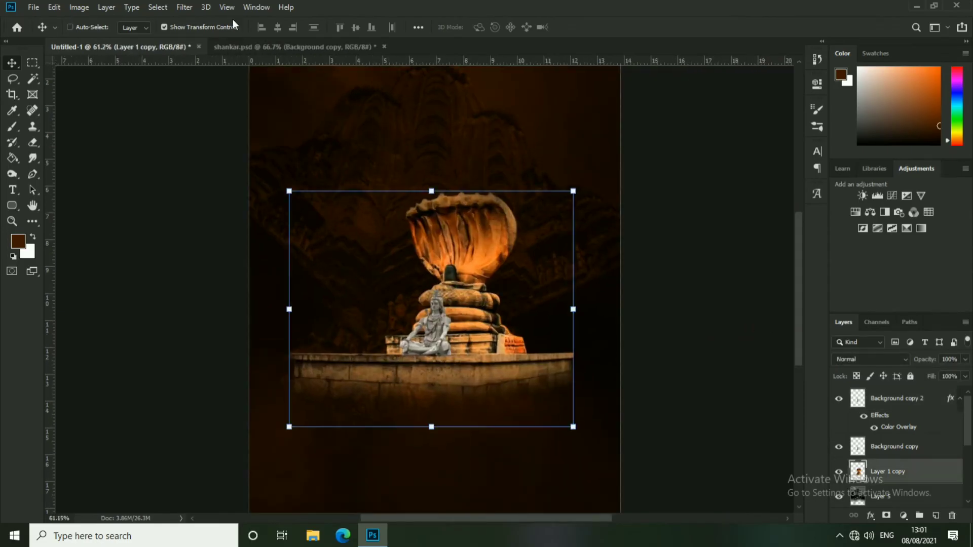
# Step: Close shankar.psd without saving changes
pyautogui.click(294, 47)
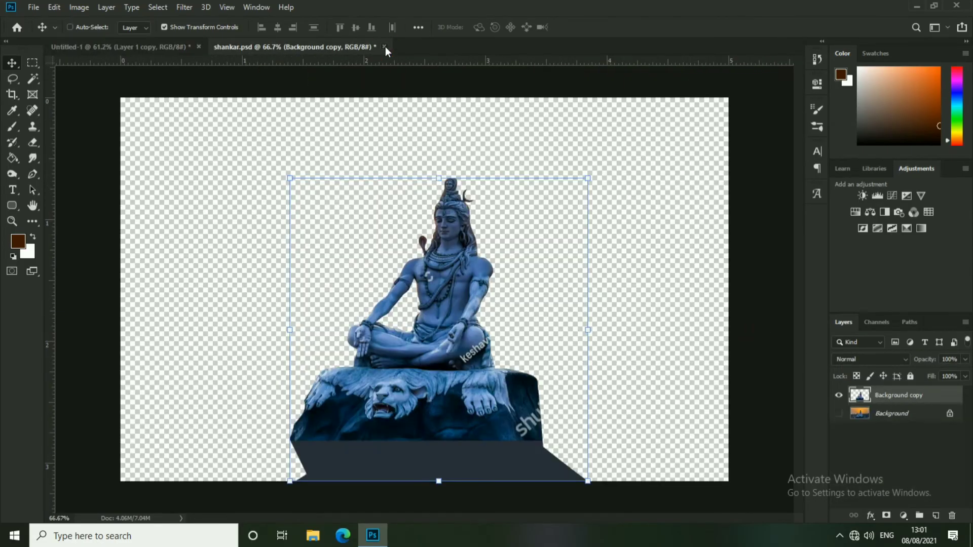
pyautogui.click(384, 46)
pyautogui.click(482, 202)
# Step: Open Trishul.png and shrink it into place beside the idol on the platform
pyautogui.click(34, 7)
pyautogui.click(35, 29)
pyautogui.click(465, 206)
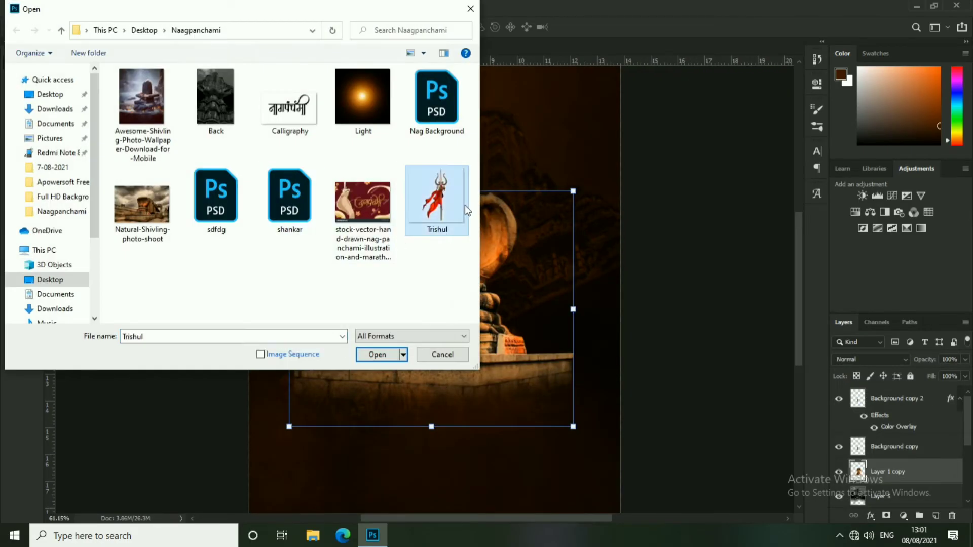
pyautogui.click(379, 353)
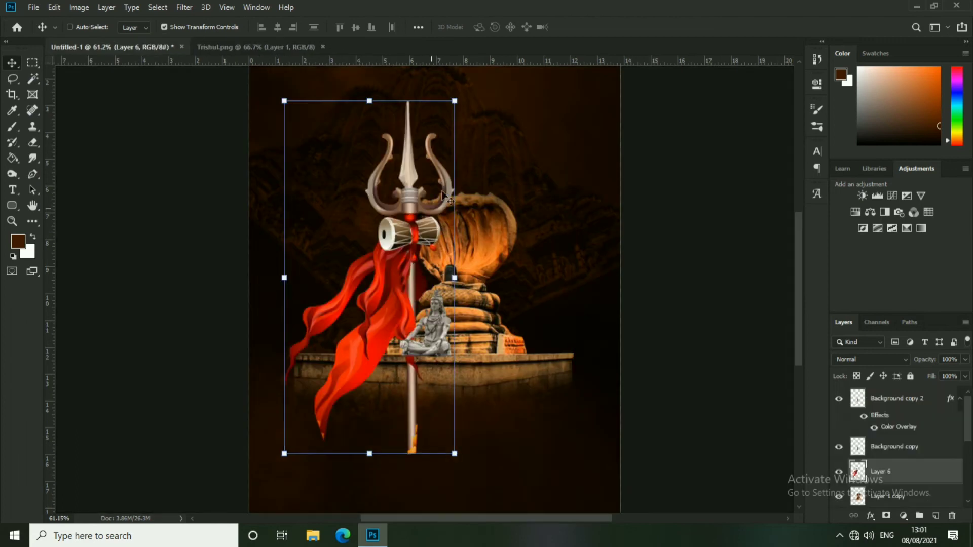
pyautogui.moveTo(431, 162); pyautogui.dragTo(398, 252)
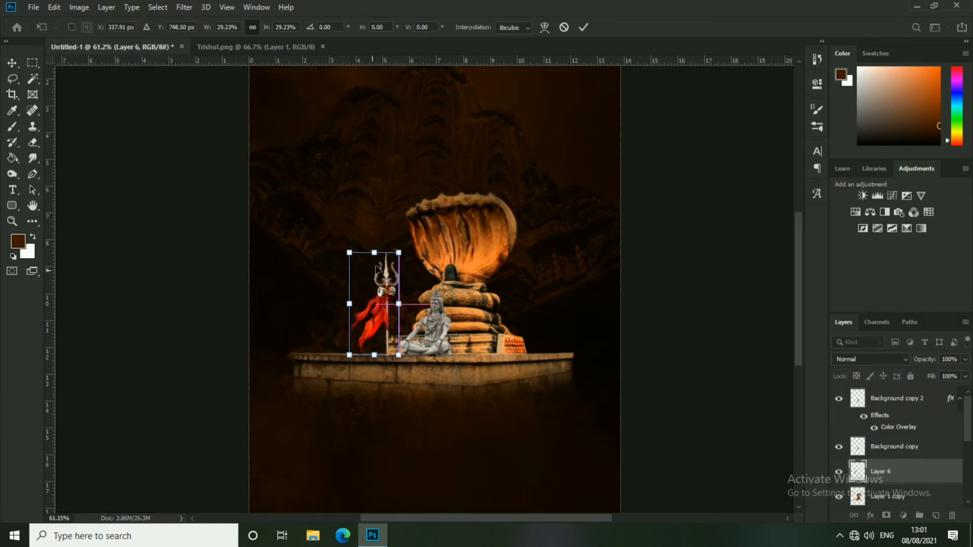
pyautogui.press('Return')
pyautogui.scroll(4, 379, 315)
pyautogui.scroll(-2, 494, 147)
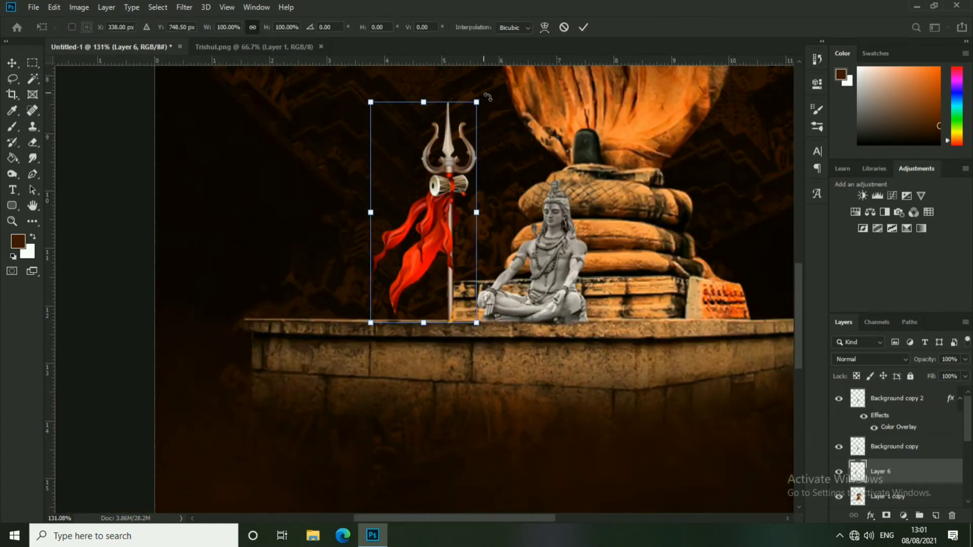
pyautogui.scroll(1, 463, 274)
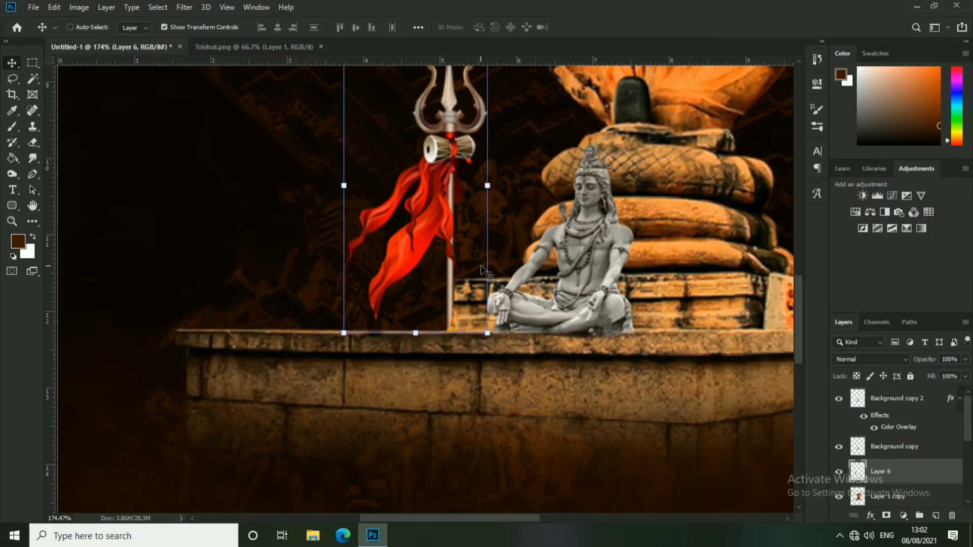
pyautogui.scroll(-3, 465, 260)
# Step: Open and dismiss Brightness/Contrast unchanged, then select the temple layer
pyautogui.click(79, 7)
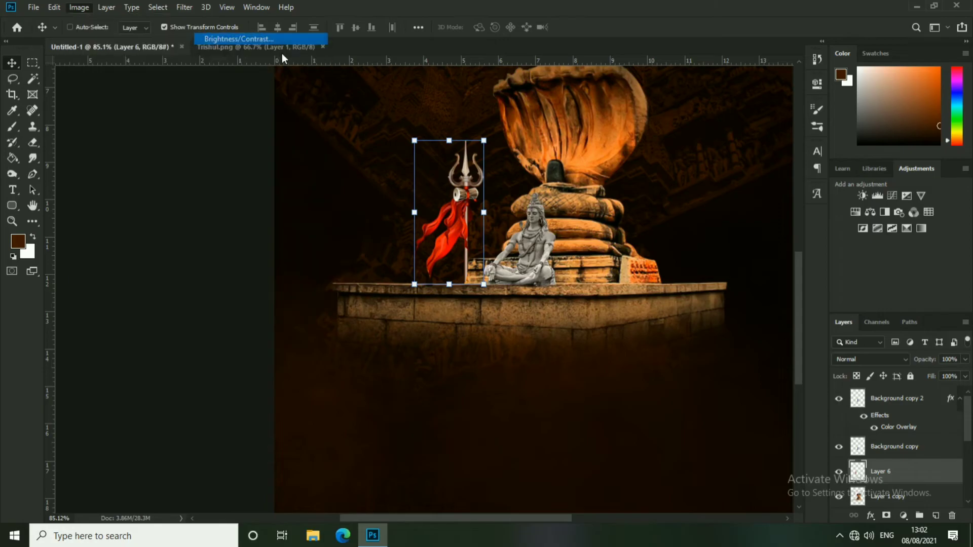
pyautogui.click(239, 37)
pyautogui.click(857, 138)
pyautogui.press('v')
pyautogui.scroll(-1, 483, 365)
pyautogui.scroll(-2, 484, 364)
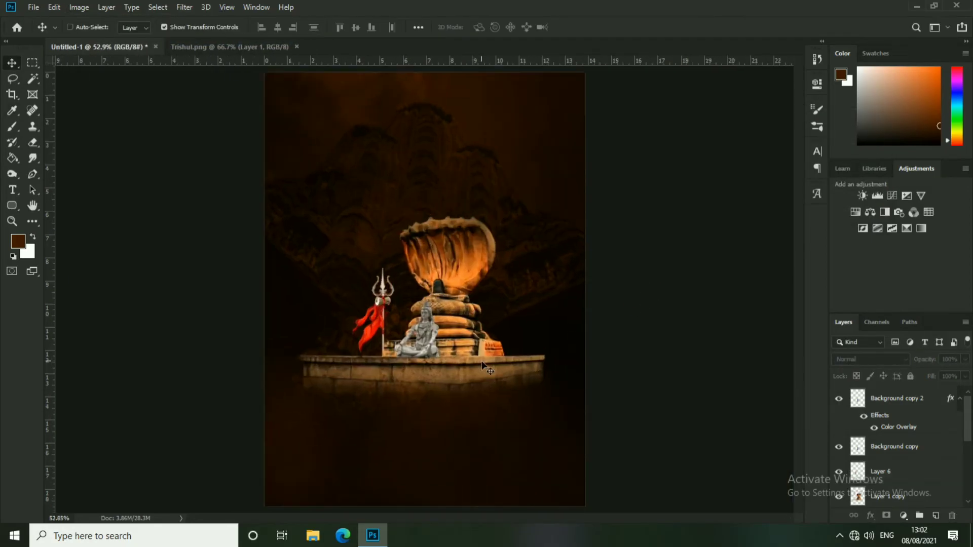
pyautogui.scroll(-1, 441, 388)
pyautogui.keyDown('ctrl'); pyautogui.click(406, 304); pyautogui.keyUp('ctrl')
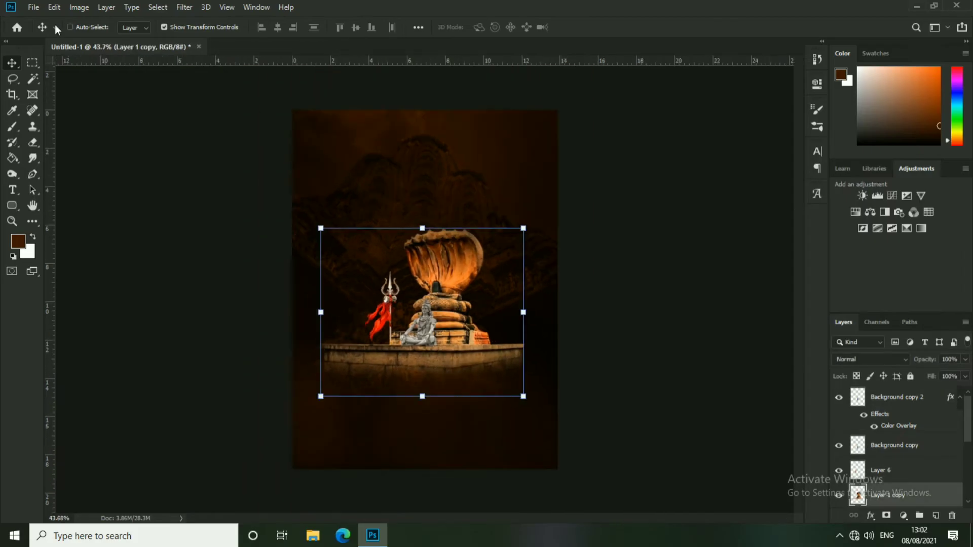
# Step: Open Calligraphy.png and bring it into the poster, shrunk to fit below the platform
pyautogui.click(34, 7)
pyautogui.click(51, 30)
pyautogui.click(290, 102)
pyautogui.click(375, 354)
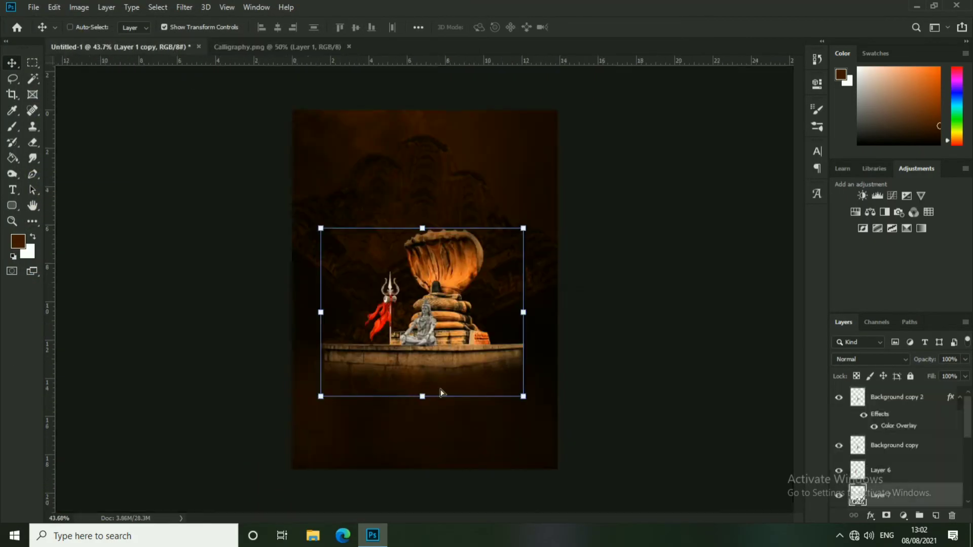
pyautogui.moveTo(428, 232); pyautogui.dragTo(441, 392)
pyautogui.moveTo(695, 260); pyautogui.dragTo(540, 364)
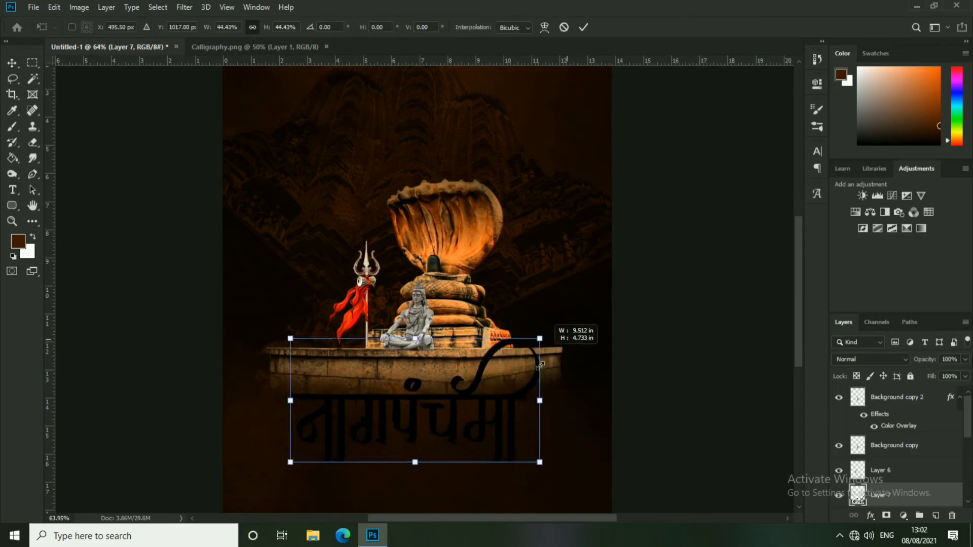
pyautogui.click(583, 27)
# Step: Reposition the calligraphy across the platform front, enlarging it to about 103%
pyautogui.keyDown('alt'); pyautogui.scroll(1, 476, 212); pyautogui.keyUp('alt')
pyautogui.scroll(-4, 477, 212)
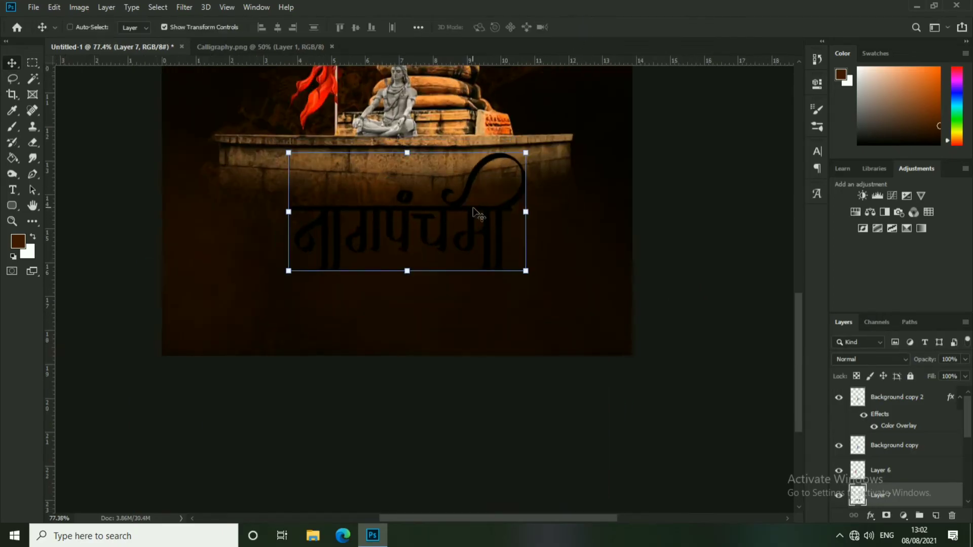
pyautogui.moveTo(476, 213)
pyautogui.mouseDown()
pyautogui.moveTo(503, 192)
pyautogui.moveTo(502, 337)
pyautogui.mouseUp()
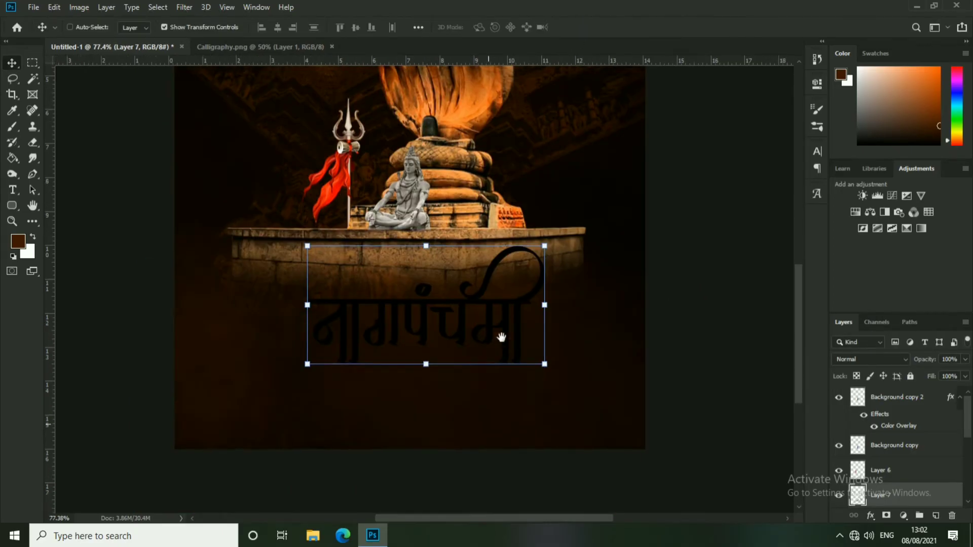
pyautogui.moveTo(544, 246); pyautogui.dragTo(546, 243)
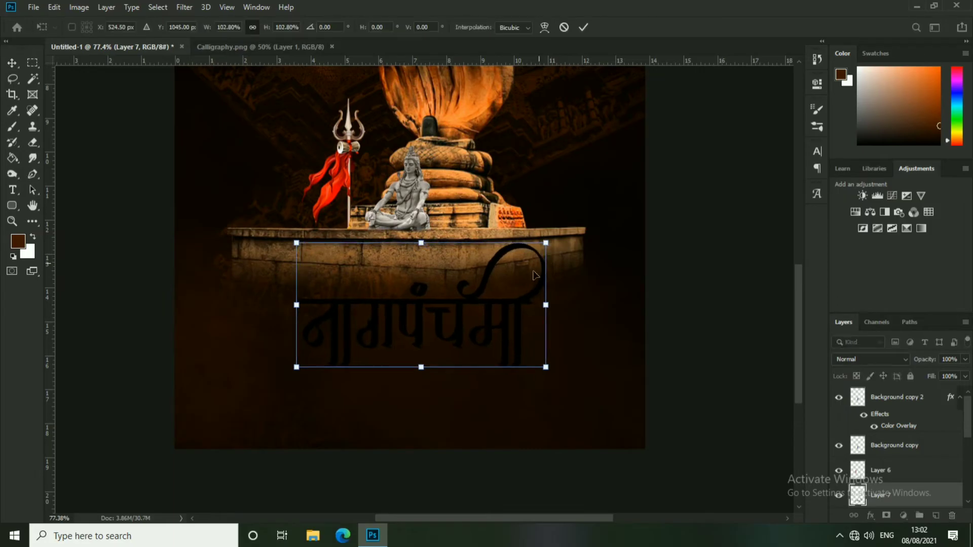
pyautogui.press('Return')
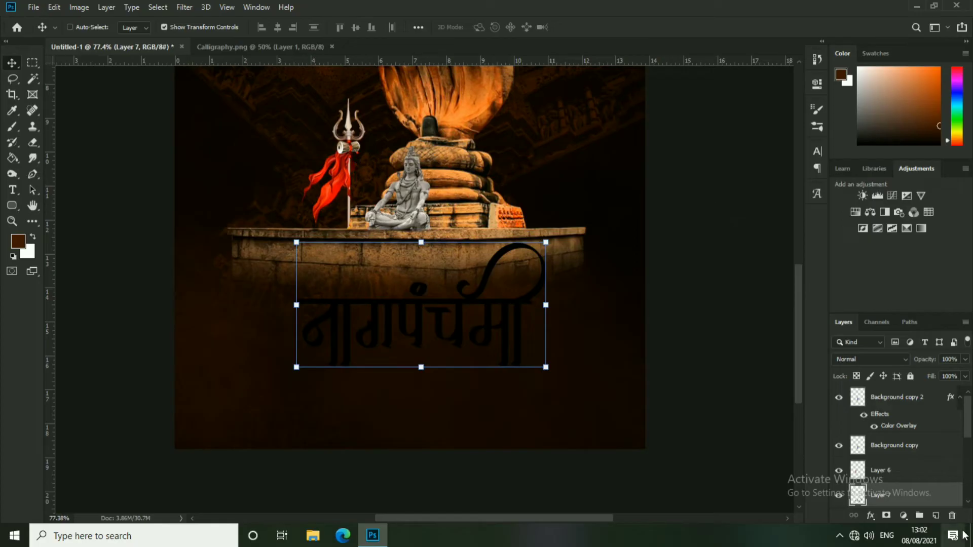
pyautogui.rightClick(942, 495)
# Step: Add an orange linear Gradient Overlay to the calligraphy
pyautogui.click(811, 26)
pyautogui.click(562, 287)
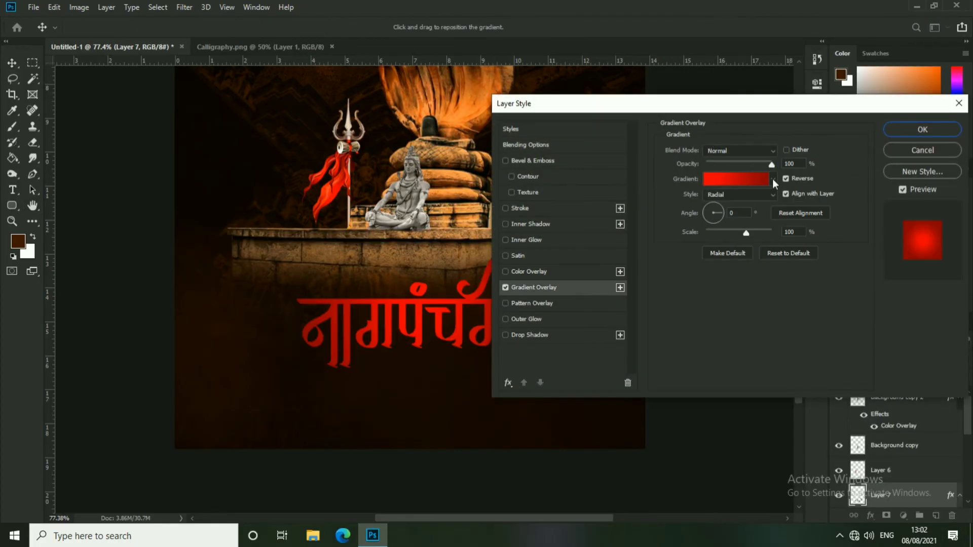
pyautogui.click(772, 179)
pyautogui.click(744, 254)
pyautogui.click(786, 179)
pyautogui.click(740, 194)
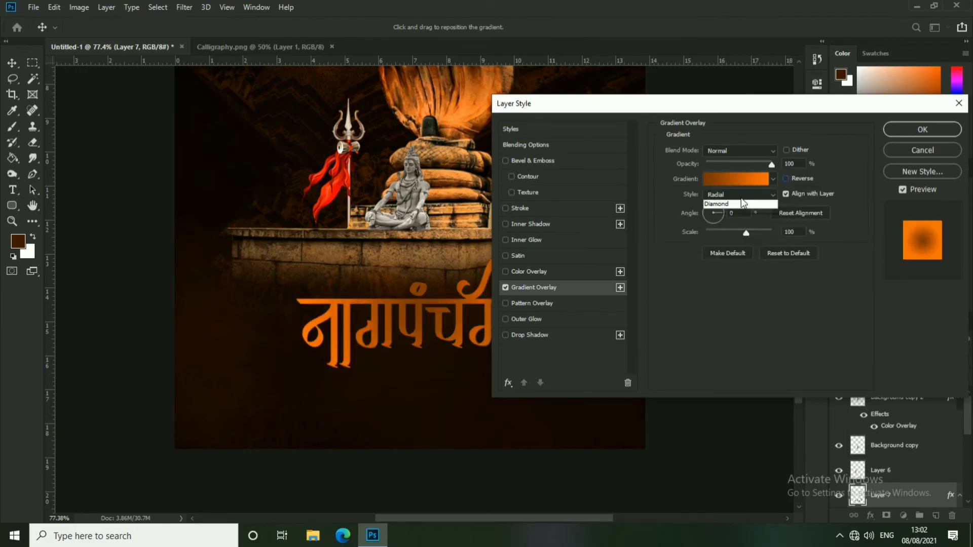
pyautogui.click(737, 221)
pyautogui.click(765, 180)
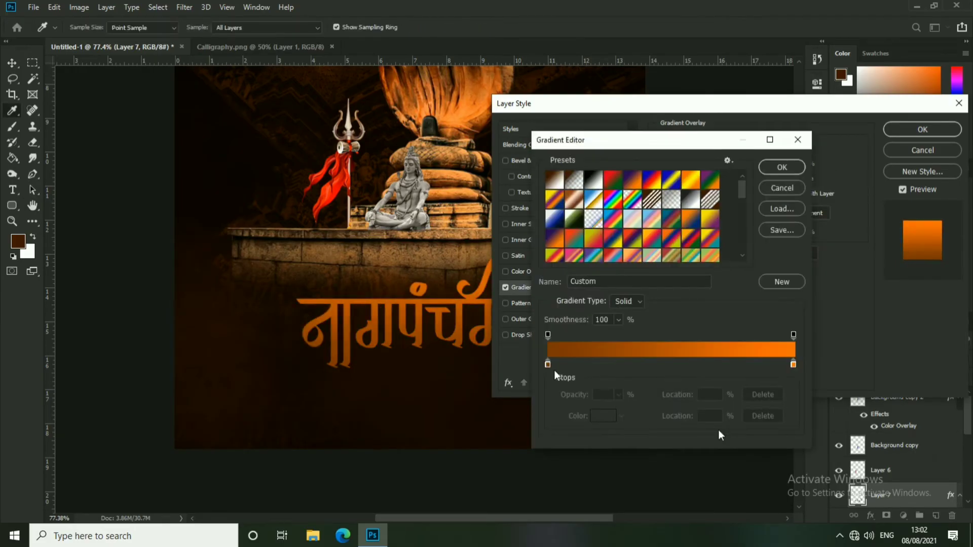
pyautogui.click(609, 422)
pyautogui.press('Escape')
# Step: Add a dark brown Drop Shadow to the calligraphy
pyautogui.click(793, 190)
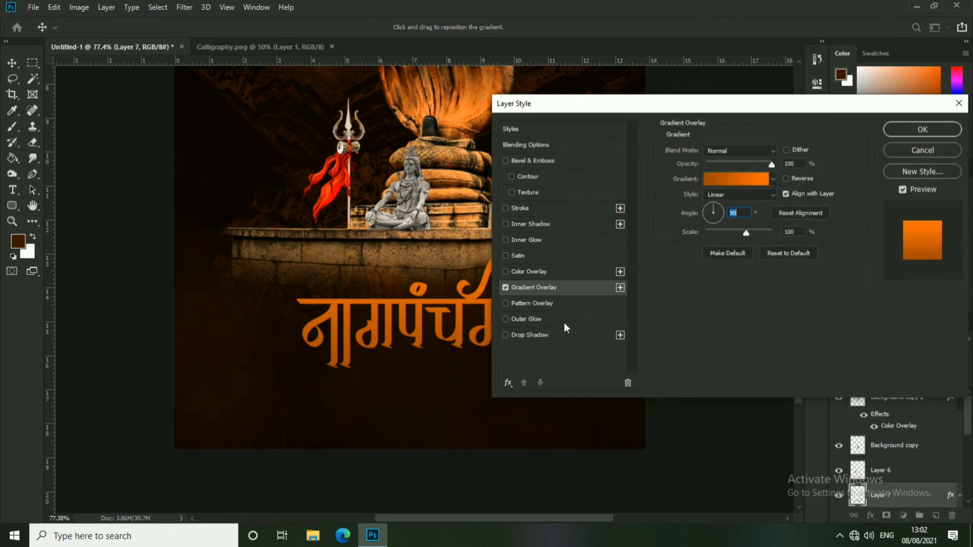
pyautogui.click(557, 335)
pyautogui.click(785, 151)
pyautogui.click(434, 397)
pyautogui.press('Return')
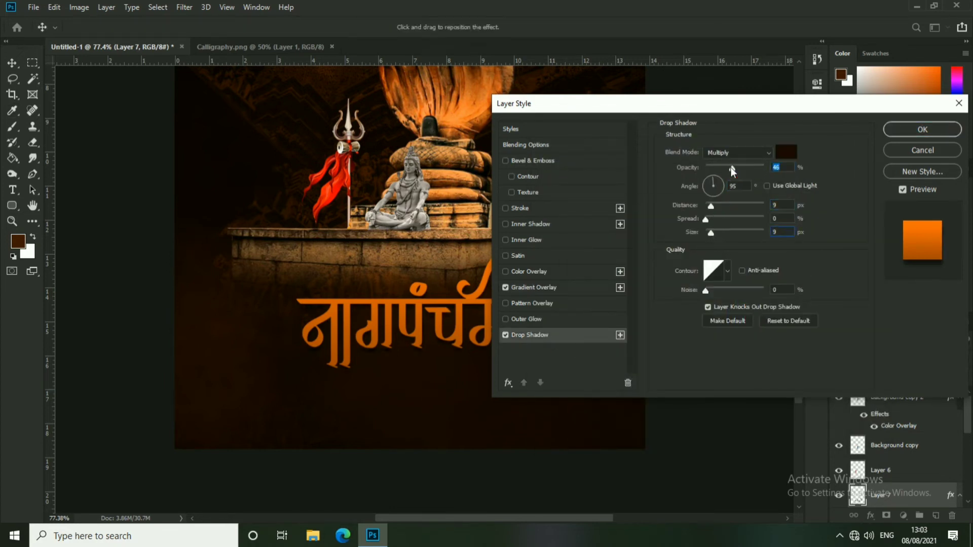
# Step: Add Bevel & Emboss with orange highlight and shadow colours and 334% depth, then apply
pyautogui.click(532, 160)
pyautogui.click(786, 299)
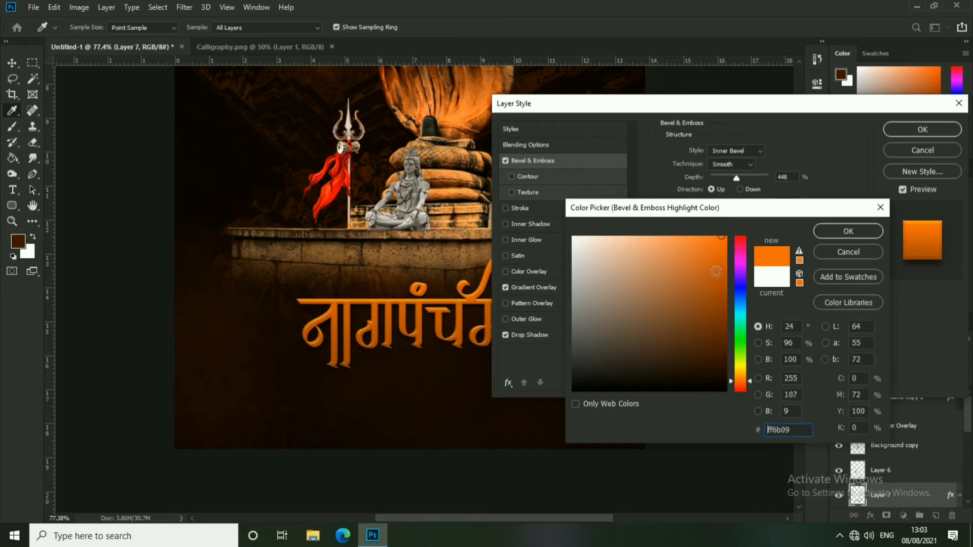
pyautogui.press('Return')
pyautogui.click(786, 337)
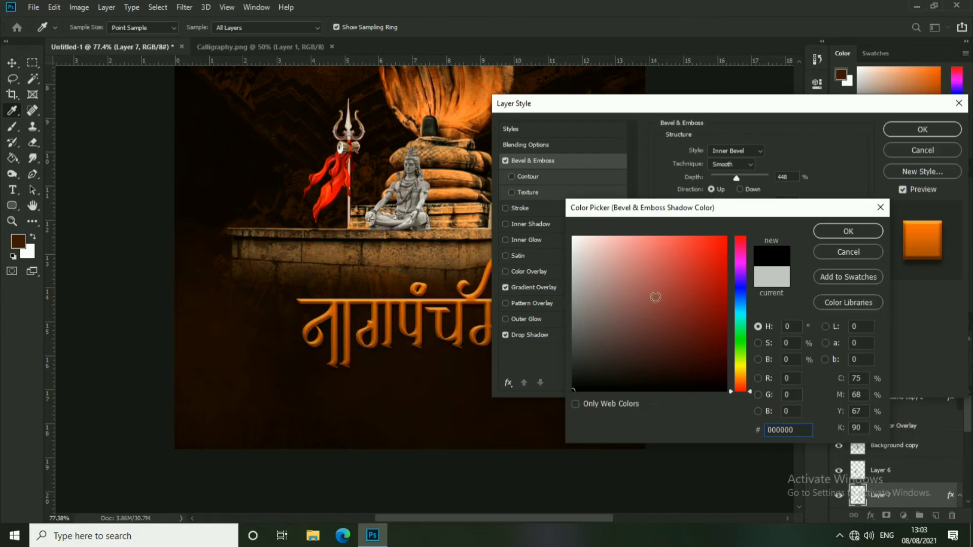
pyautogui.click(687, 305)
pyautogui.press('Return')
pyautogui.moveTo(736, 179); pyautogui.dragTo(730, 178)
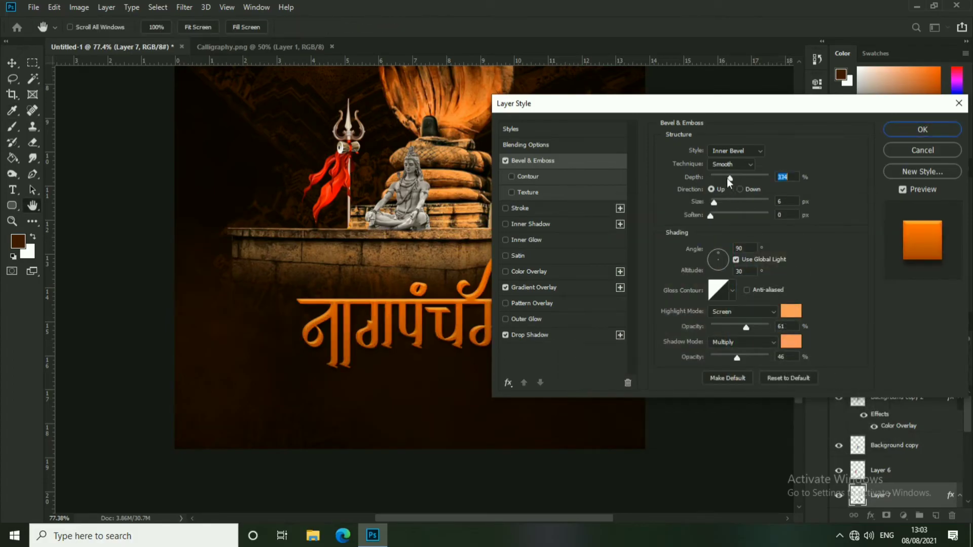
pyautogui.click(551, 337)
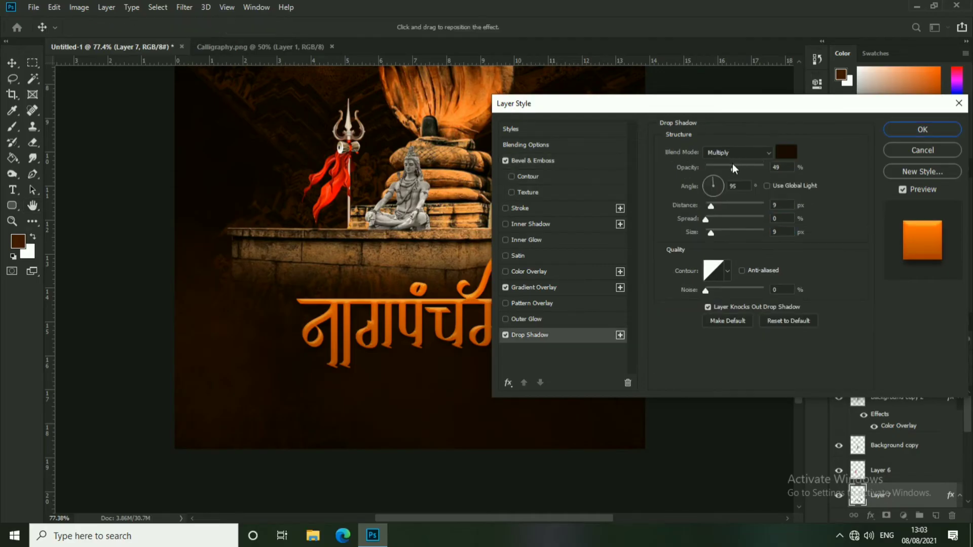
pyautogui.click(917, 130)
# Step: Place a new white Mukta Regular text line below the calligraphy
pyautogui.scroll(3, 374, 340)
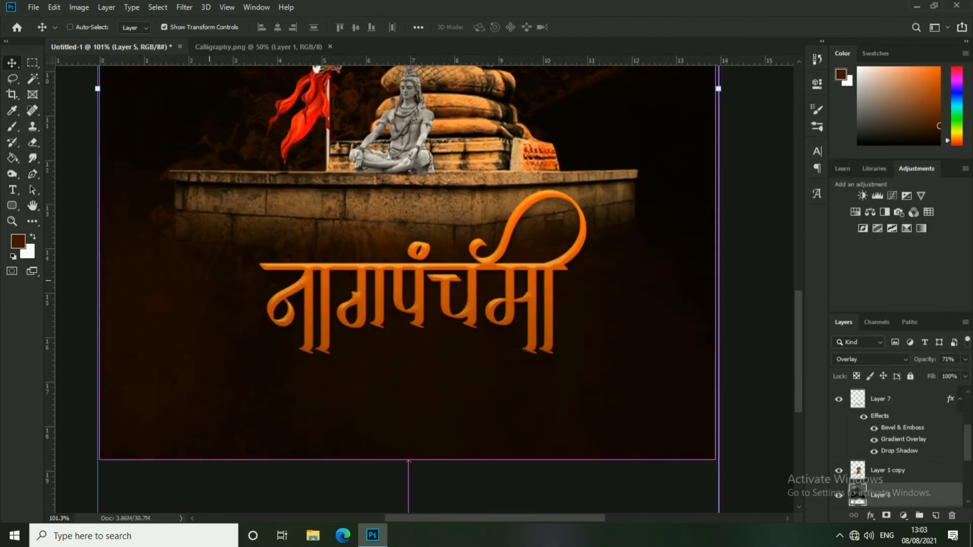
pyautogui.keyDown('ctrl'); pyautogui.click(374, 340); pyautogui.keyUp('ctrl')
pyautogui.click(13, 190)
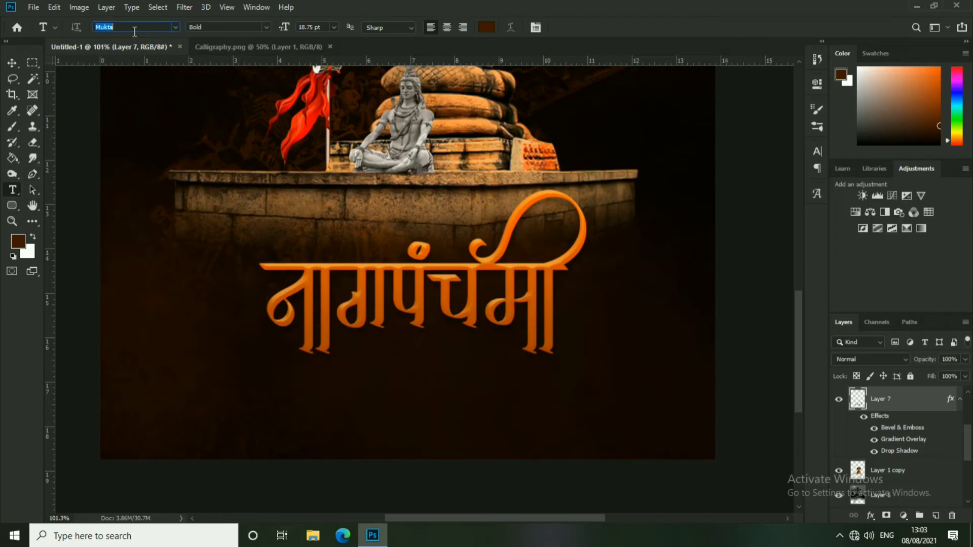
pyautogui.write('mukta')
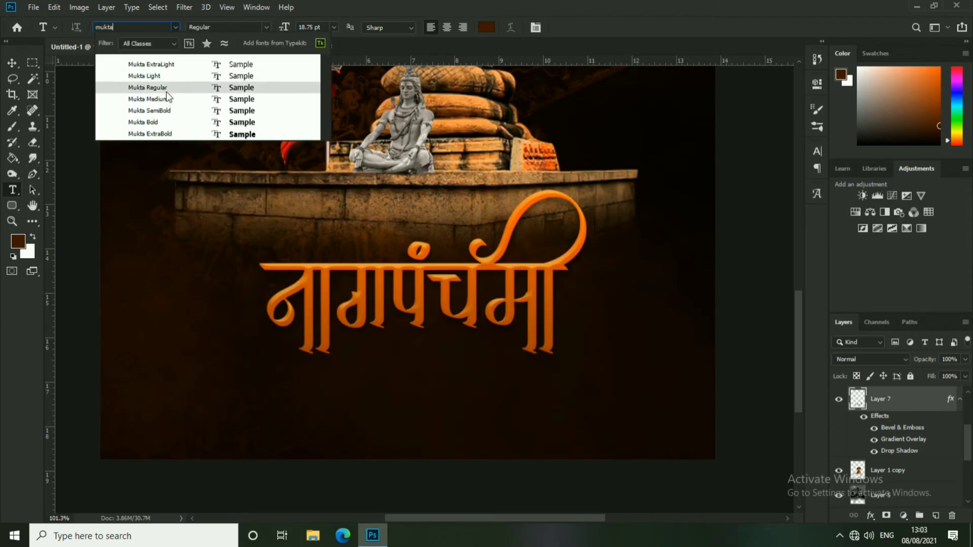
pyautogui.click(409, 394)
pyautogui.click(486, 27)
pyautogui.click(575, 230)
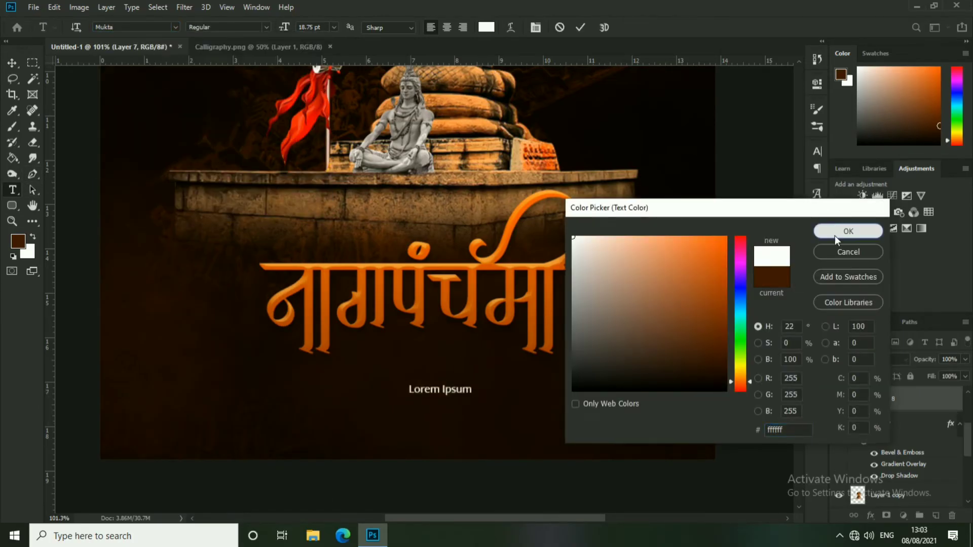
pyautogui.click(847, 231)
pyautogui.hotkey('ctrl', 'Return')
# Step: Enter 'निमित्त सर्वांना' using Devanagari characters from the Glyphs panel
pyautogui.doubleClick(456, 389)
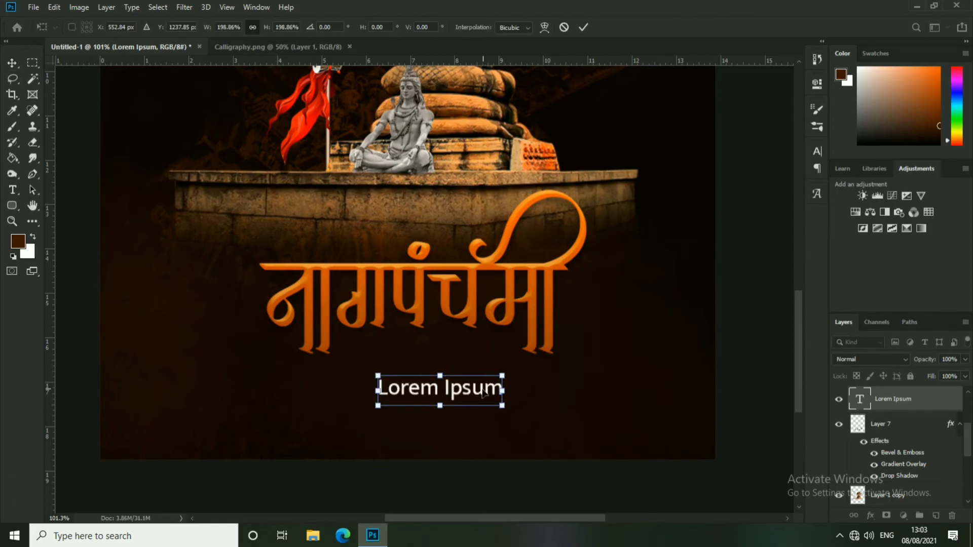
pyautogui.hotkey('ctrl', 'a')
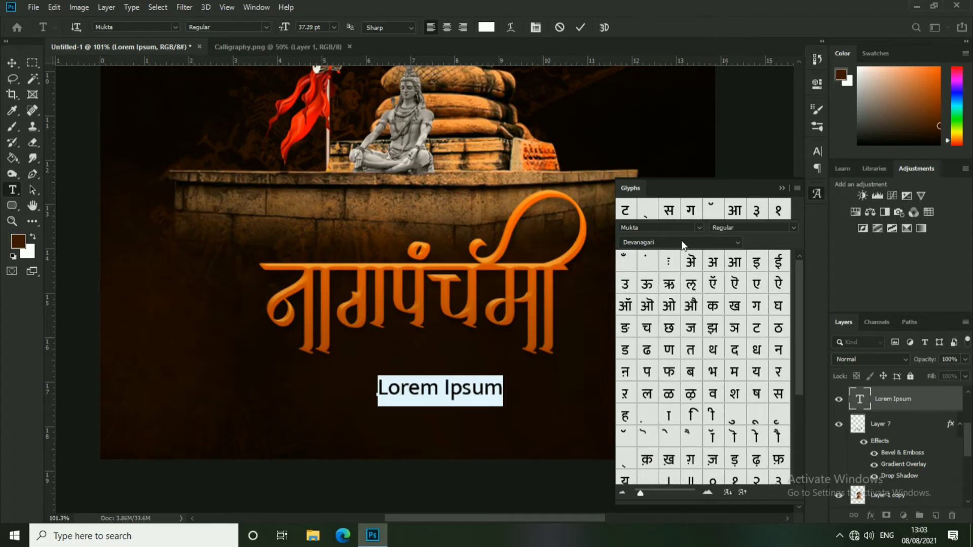
pyautogui.click(681, 240)
pyautogui.click(695, 365)
pyautogui.doubleClick(777, 351)
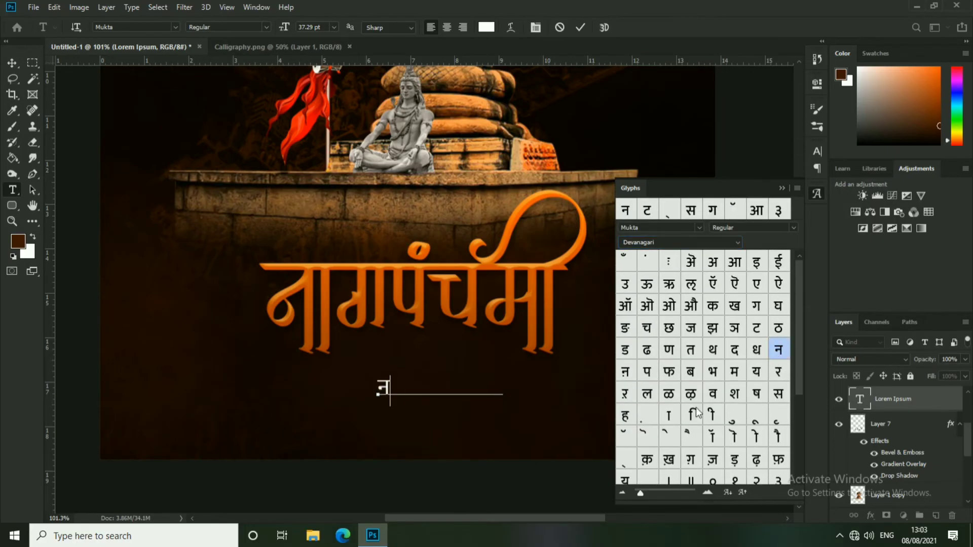
pyautogui.doubleClick(624, 464)
pyautogui.doubleClick(689, 354)
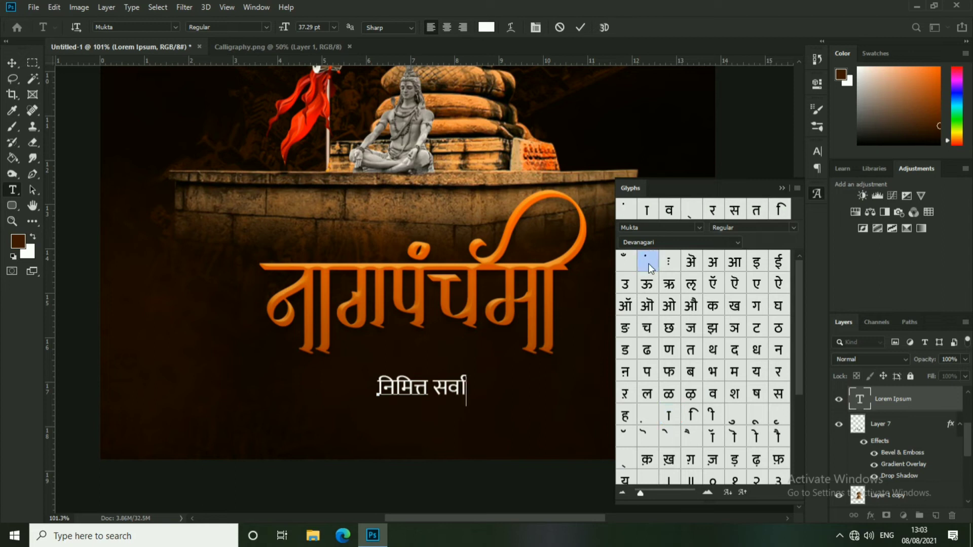
# Step: Move the greeting up under the calligraphy and shrink it slightly
pyautogui.scroll(3, 456, 390)
pyautogui.moveTo(434, 382); pyautogui.dragTo(410, 334)
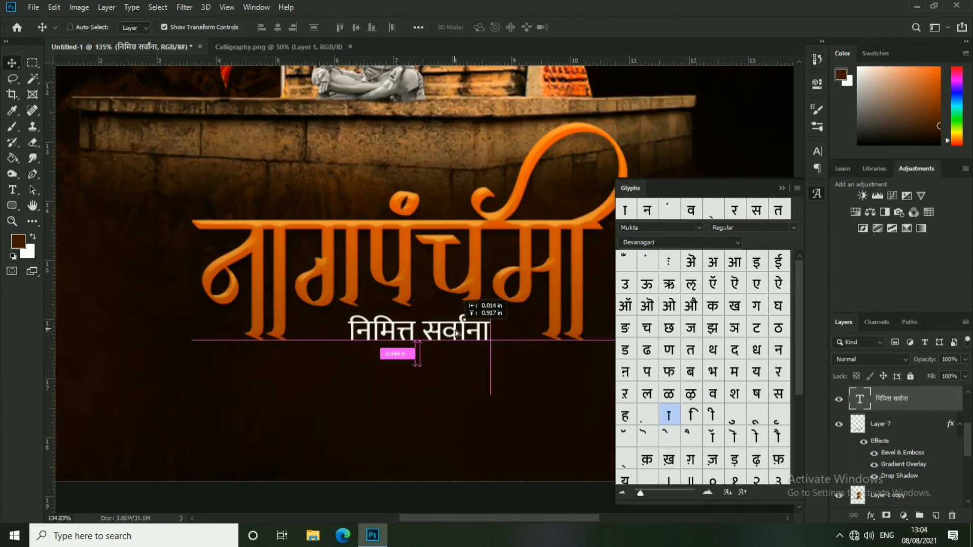
pyautogui.hotkey('ctrl', 't')
pyautogui.moveTo(486, 349)
pyautogui.mouseDown()
pyautogui.moveTo(463, 326)
pyautogui.moveTo(461, 350)
pyautogui.mouseUp()
pyautogui.press('Return')
# Step: Add the second line 'हार्दिक शुभेच्छा' below it in a heavier weight
pyautogui.doubleClick(413, 357)
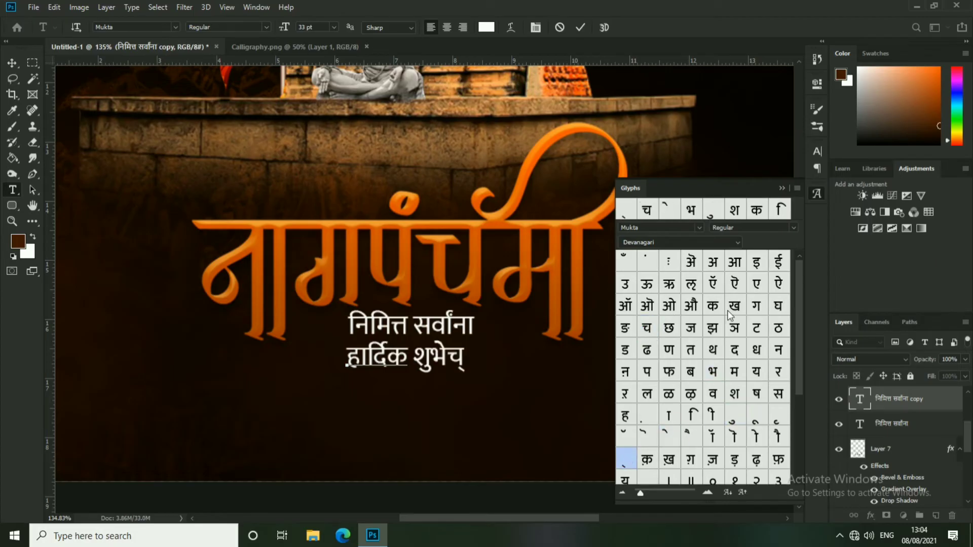
pyautogui.click(782, 188)
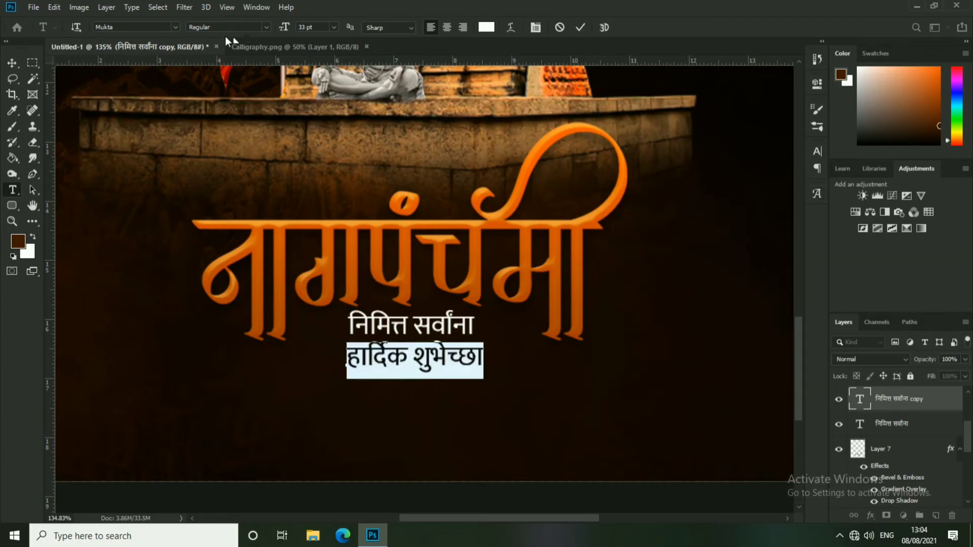
pyautogui.click(228, 27)
pyautogui.click(228, 71)
pyautogui.hotkey('ctrl', 'Return')
# Step: Enlarge the हार्दिक शुभेच्छा line slightly
pyautogui.press('v')
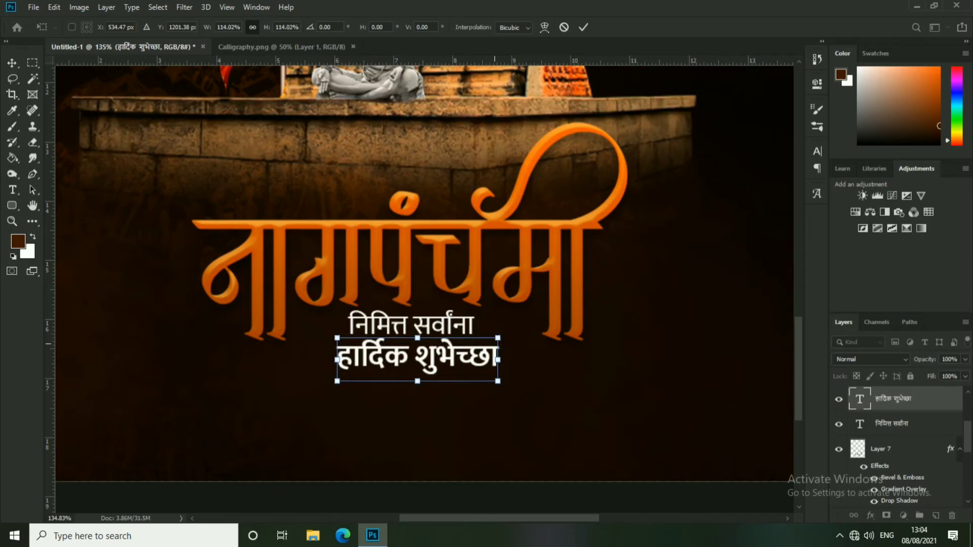
pyautogui.moveTo(493, 339); pyautogui.dragTo(499, 335)
pyautogui.press('Return')
# Step: Color the upper greeting line with orange sampled from the calligraphy
pyautogui.press('t')
pyautogui.click(411, 324)
pyautogui.click(492, 239)
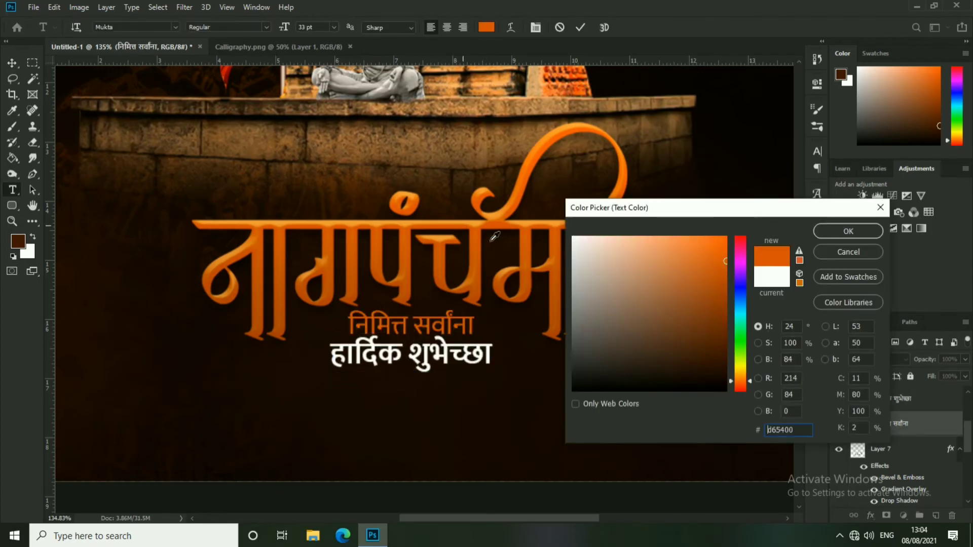
pyautogui.click(841, 236)
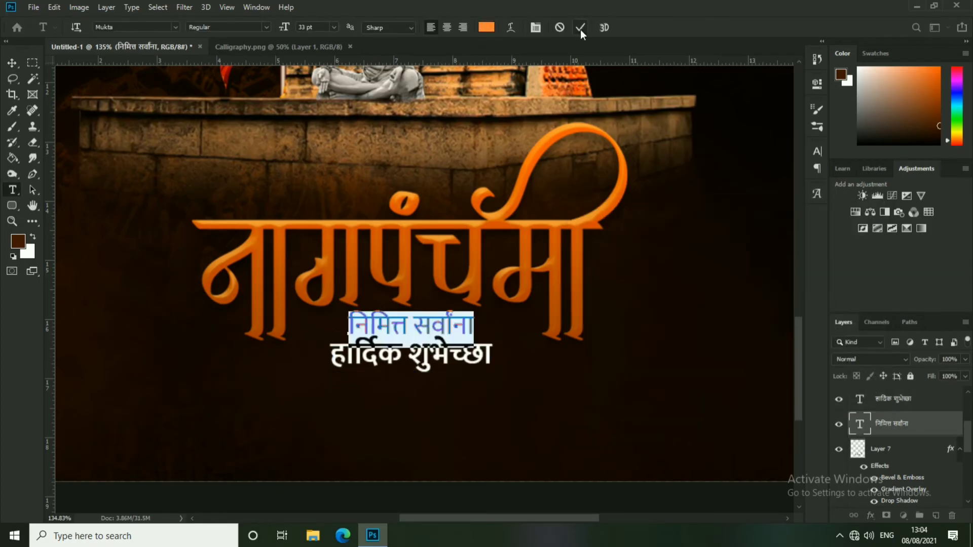
pyautogui.click(579, 27)
# Step: Give the हार्दिक शुभेच्छा line the same orange color
pyautogui.keyDown('ctrl'); pyautogui.click(436, 360); pyautogui.keyUp('ctrl')
pyautogui.doubleClick(437, 360)
pyautogui.click(486, 27)
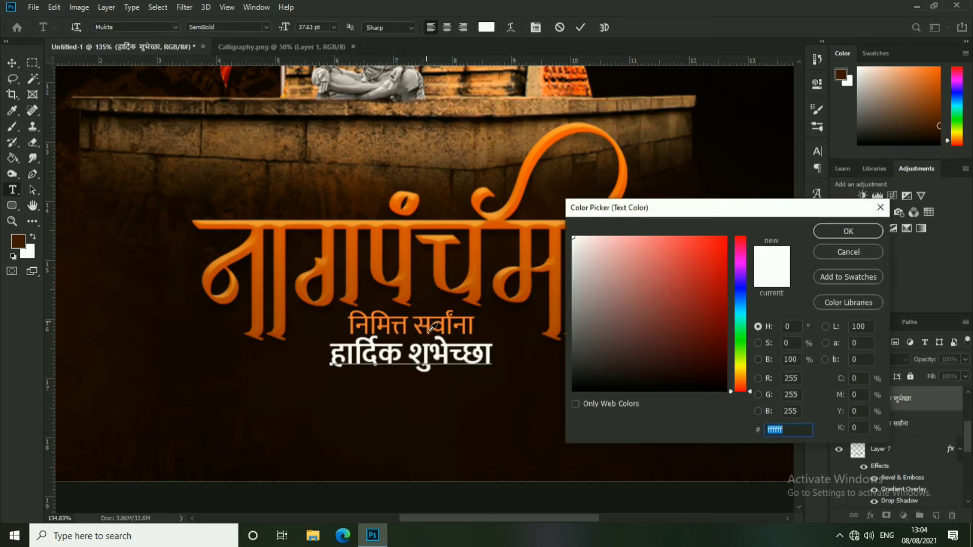
pyautogui.click(849, 234)
pyautogui.click(580, 27)
# Step: Scale the lower line up and stretch it slightly taller
pyautogui.press('v')
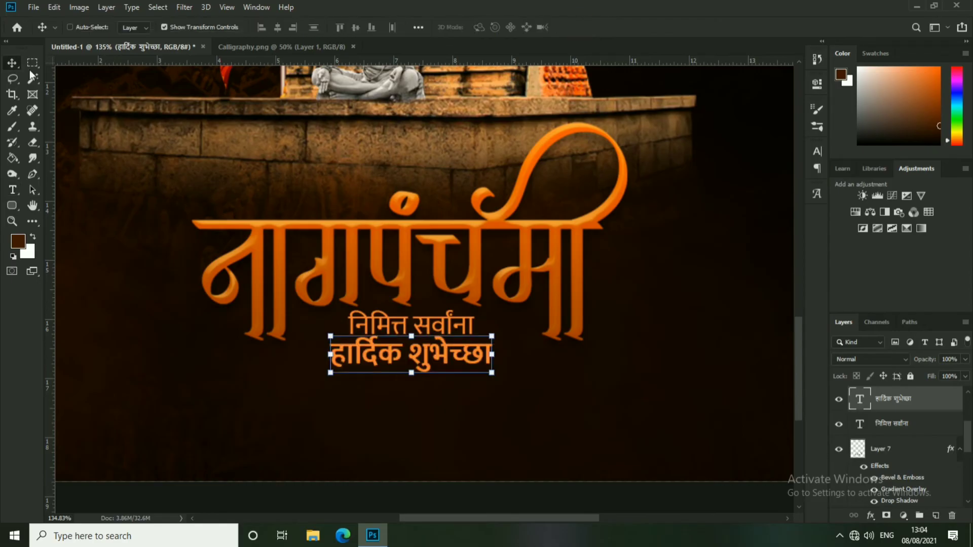
pyautogui.moveTo(492, 336); pyautogui.dragTo(495, 334)
pyautogui.moveTo(417, 390); pyautogui.dragTo(420, 392)
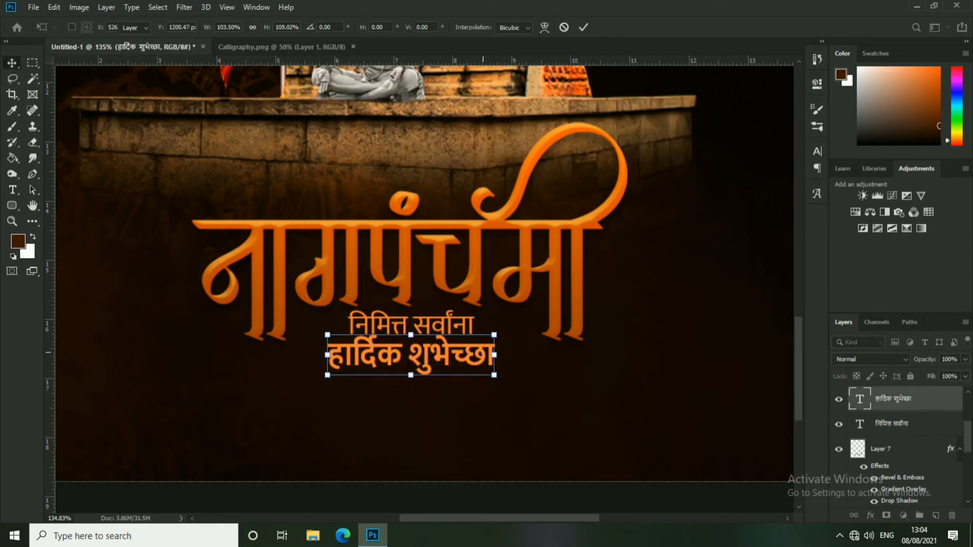
pyautogui.press('Return')
# Step: Save the poster, fit it in view, and select the background layer
pyautogui.click(387, 476)
pyautogui.hotkey('ctrl', 's')
pyautogui.click(441, 434)
pyautogui.hotkey('ctrl', '0')
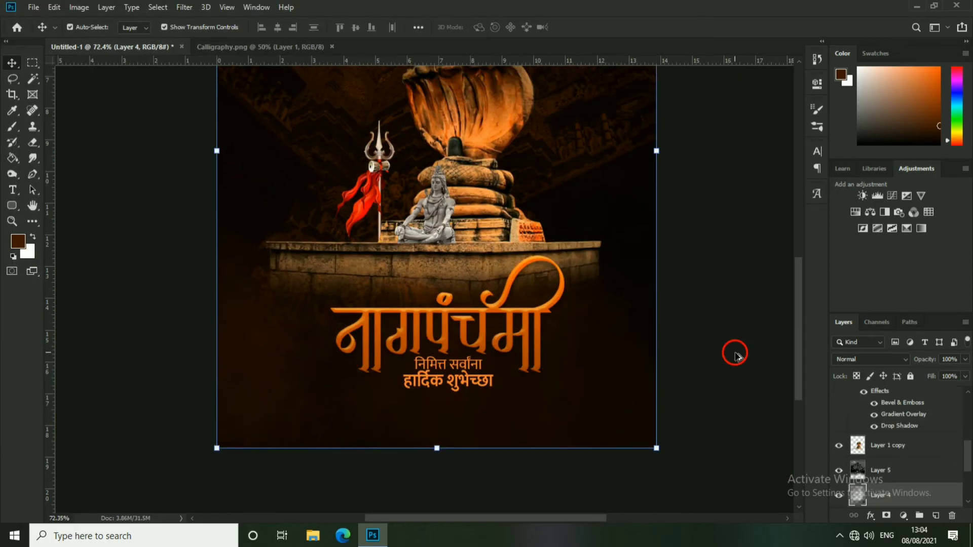
pyautogui.scroll(5, 430, 365)
pyautogui.keyDown('ctrl'); pyautogui.click(449, 363); pyautogui.keyUp('ctrl')
pyautogui.scroll(-5, 449, 363)
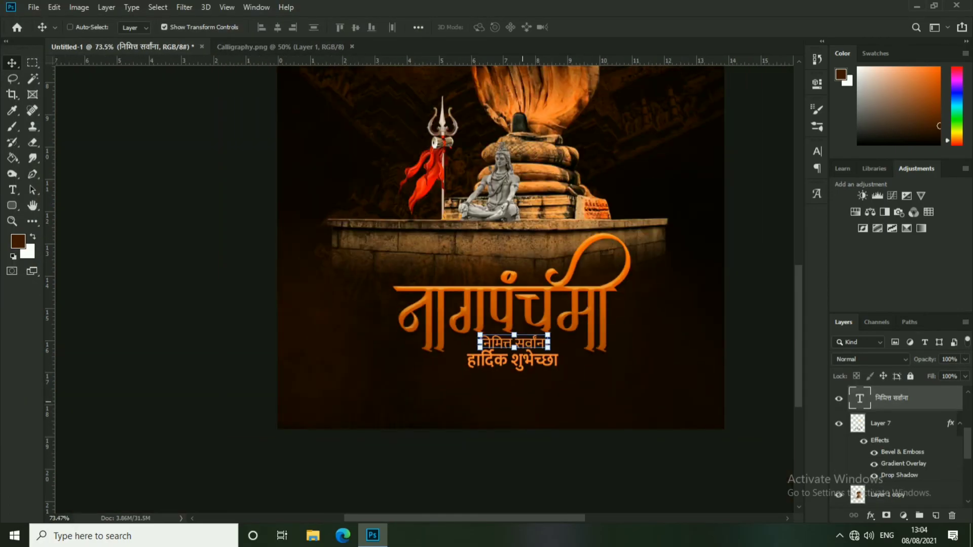
pyautogui.keyDown('ctrl'); pyautogui.click(532, 413); pyautogui.keyUp('ctrl')
# Step: Draw a thin white rectangle bar across the poster bottom, blended into the background
pyautogui.click(12, 205)
pyautogui.click(61, 205)
pyautogui.moveTo(258, 402); pyautogui.dragTo(794, 413)
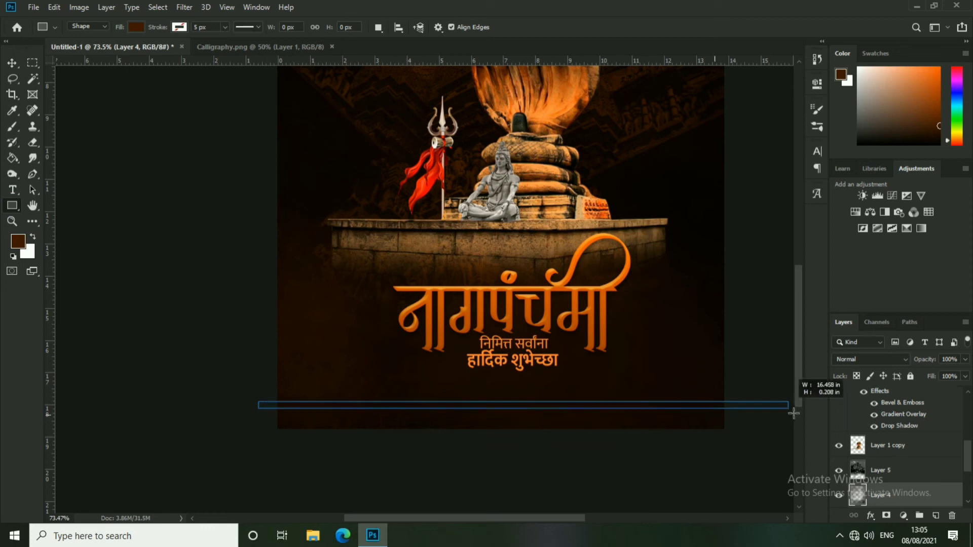
pyautogui.click(645, 156)
pyautogui.click(761, 179)
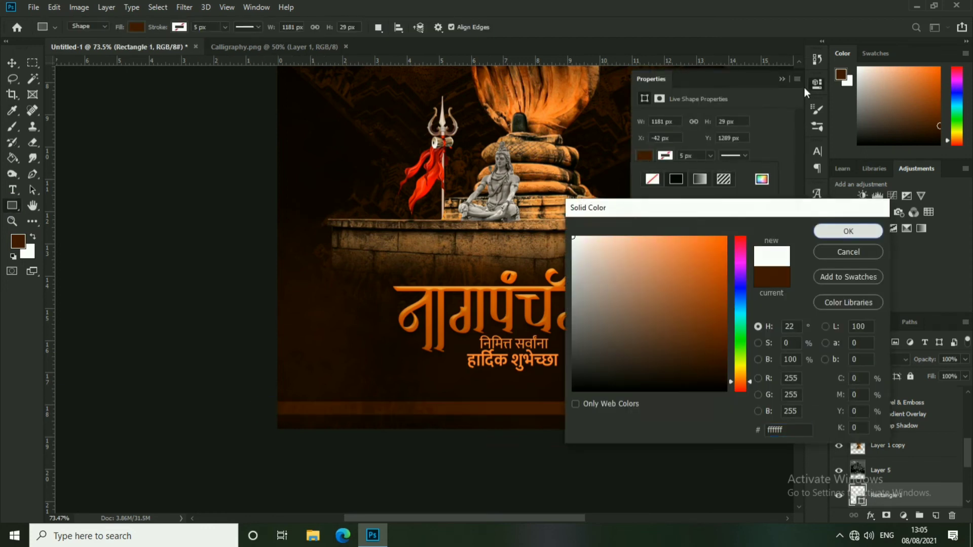
pyautogui.click(849, 231)
pyautogui.click(898, 359)
pyautogui.click(859, 364)
pyautogui.press('v')
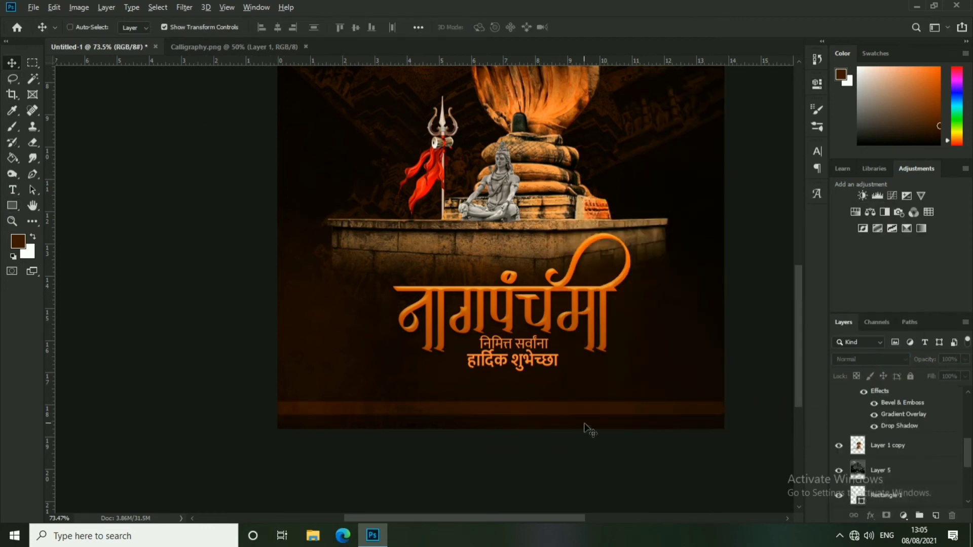
# Step: Duplicate the हार्दिक शुभेच्छा line and replace its text with a row of dots
pyautogui.scroll(3, 588, 429)
pyautogui.moveTo(475, 282); pyautogui.dragTo(475, 327)
pyautogui.doubleClick(475, 327)
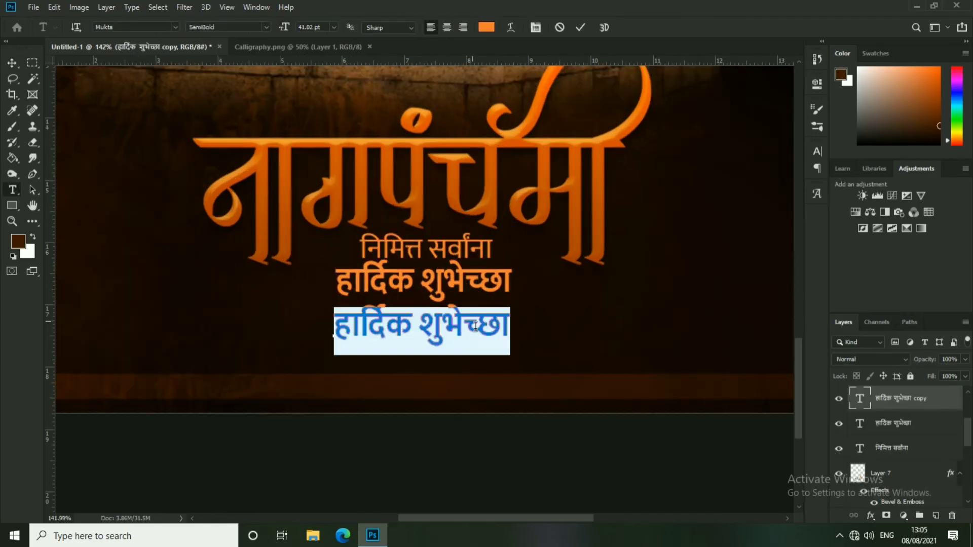
pyautogui.press('BackSpace')
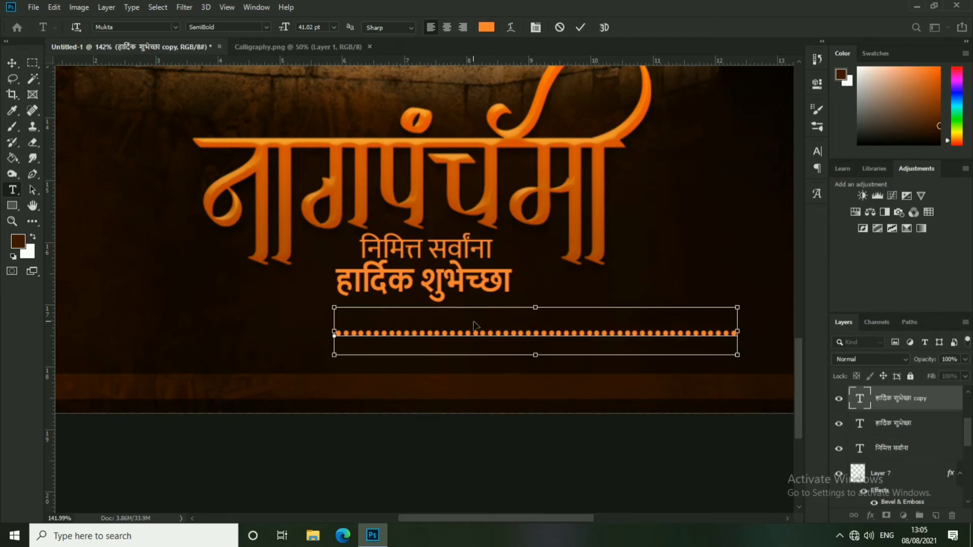
pyautogui.hotkey('ctrl', 'a')
pyautogui.click(228, 27)
pyautogui.click(213, 51)
# Step: Move the dotted line under the greeting and set it to Overlay blending
pyautogui.click(12, 63)
pyautogui.moveTo(579, 264); pyautogui.dragTo(478, 248)
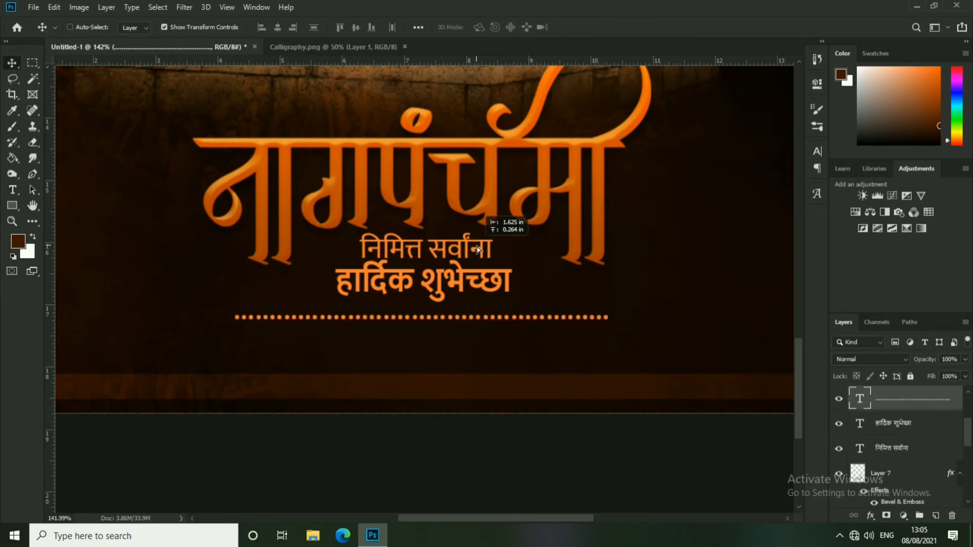
pyautogui.click(885, 362)
pyautogui.click(861, 365)
# Step: Make the dots white and position the dotted line under the greeting
pyautogui.doubleClick(554, 317)
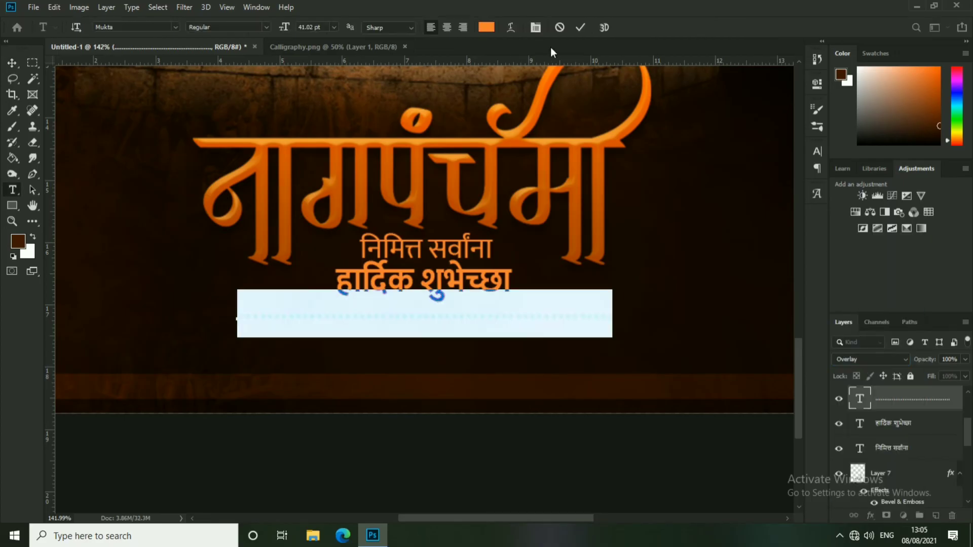
pyautogui.click(486, 27)
pyautogui.click(573, 236)
pyautogui.click(847, 228)
pyautogui.click(582, 28)
pyautogui.scroll(2, 483, 282)
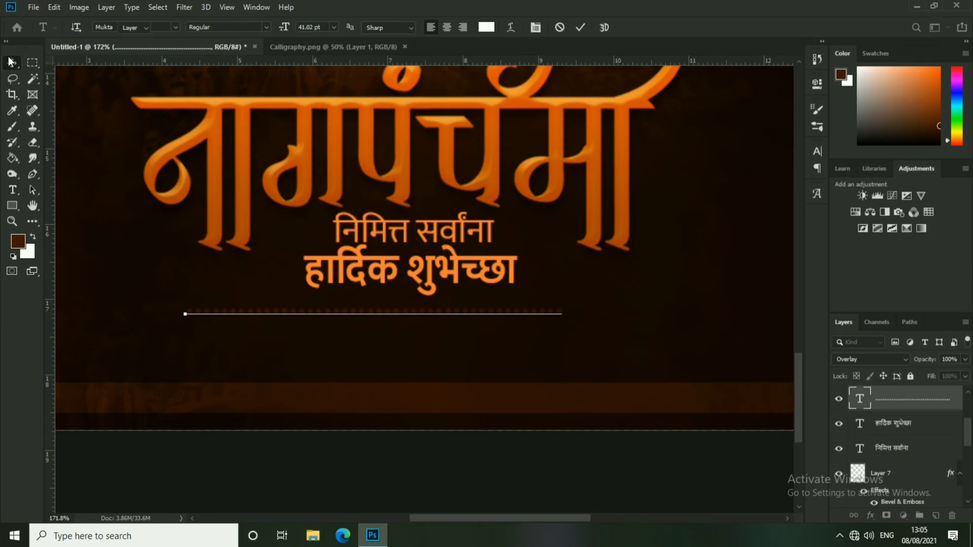
pyautogui.moveTo(492, 311); pyautogui.dragTo(442, 226)
# Step: Duplicate the dotted divider, place the copy just below, and merge them
pyautogui.hotkey('ctrl', 'j')
pyautogui.hotkey('shift', 'Down')
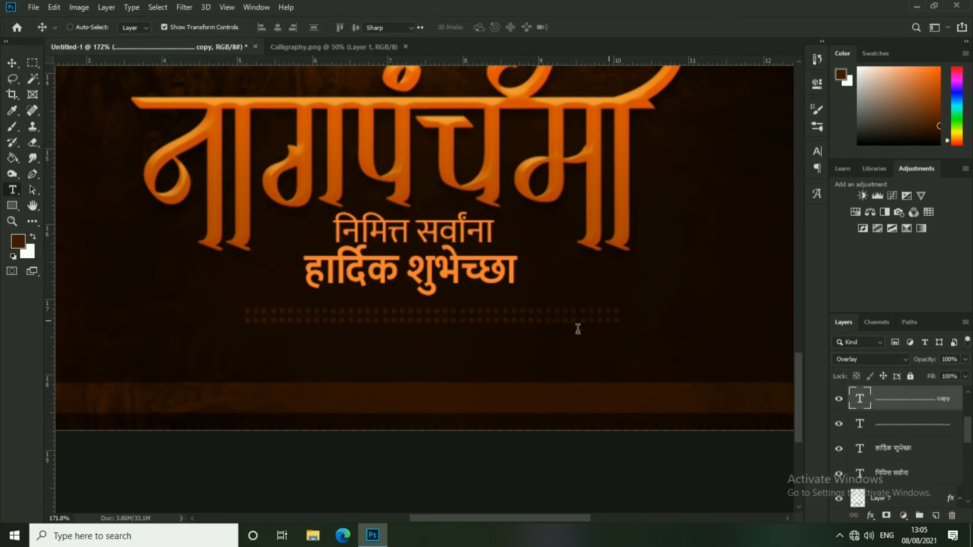
pyautogui.click(558, 319)
pyautogui.click(12, 63)
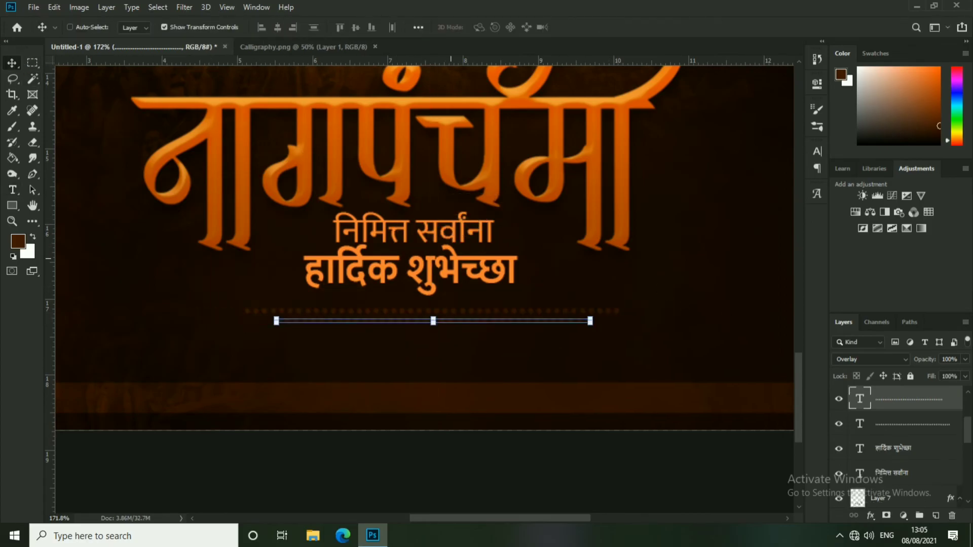
pyautogui.scroll(1, 508, 351)
pyautogui.moveTo(484, 303); pyautogui.dragTo(499, 308)
pyautogui.hotkey('ctrl', 'e')
# Step: Select all title text layers and move the block up below the shrine
pyautogui.scroll(-3, 557, 329)
pyautogui.scroll(-2, 583, 355)
pyautogui.scroll(2, 532, 329)
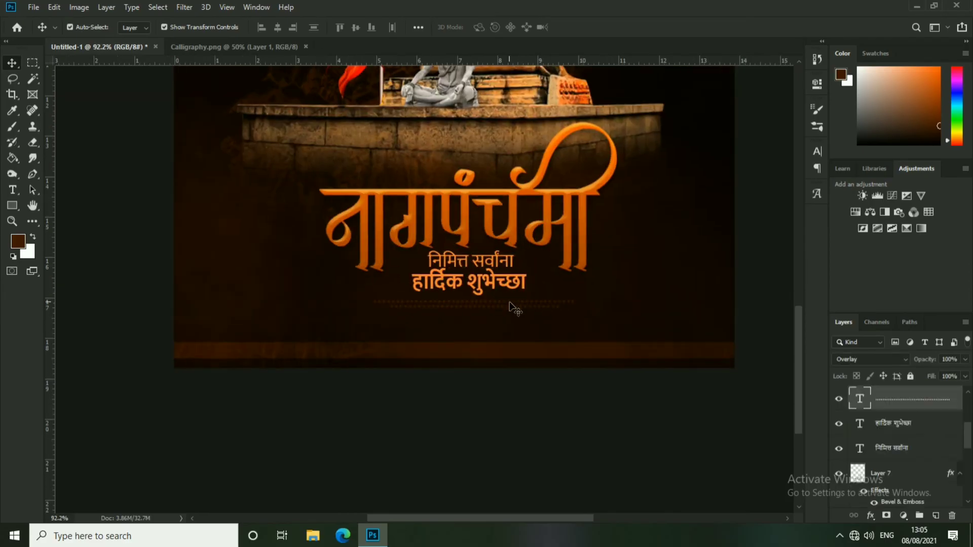
pyautogui.scroll(1, 510, 302)
pyautogui.keyDown('ctrl'); pyautogui.keyDown('shift'); pyautogui.click(435, 311); pyautogui.keyUp('shift'); pyautogui.keyUp('ctrl')
pyautogui.keyDown('ctrl'); pyautogui.keyDown('shift'); pyautogui.click(413, 265); pyautogui.keyUp('shift'); pyautogui.keyUp('ctrl')
pyautogui.keyDown('ctrl'); pyautogui.keyDown('shift'); pyautogui.click(218, 97); pyautogui.keyUp('shift'); pyautogui.keyUp('ctrl')
pyautogui.scroll(-2, 507, 253)
pyautogui.moveTo(545, 199); pyautogui.dragTo(545, 202)
pyautogui.scroll(3, 495, 256)
pyautogui.hscroll(2, 496, 256)
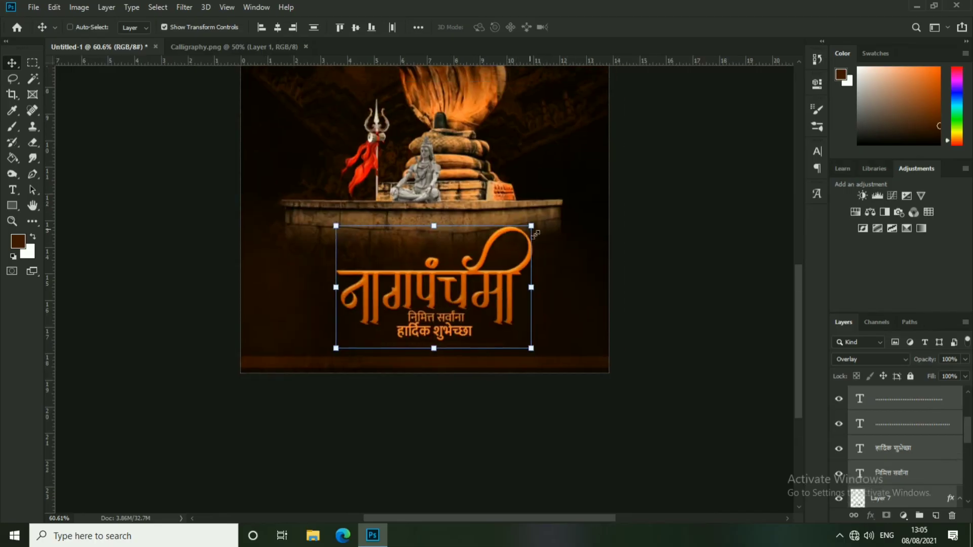
# Step: Select the Background copy layer from the canvas layer list
pyautogui.keyDown('ctrl'); pyautogui.click(496, 255); pyautogui.keyUp('ctrl')
pyautogui.scroll(3, 431, 203)
pyautogui.scroll(2, 421, 223)
pyautogui.rightClick(420, 226)
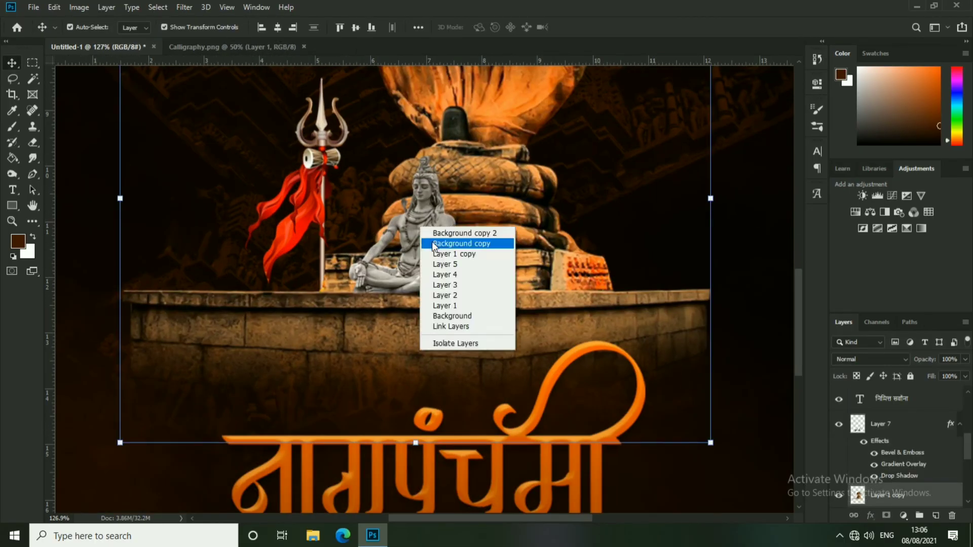
pyautogui.click(433, 243)
pyautogui.scroll(-3, 456, 253)
pyautogui.scroll(-3, 482, 251)
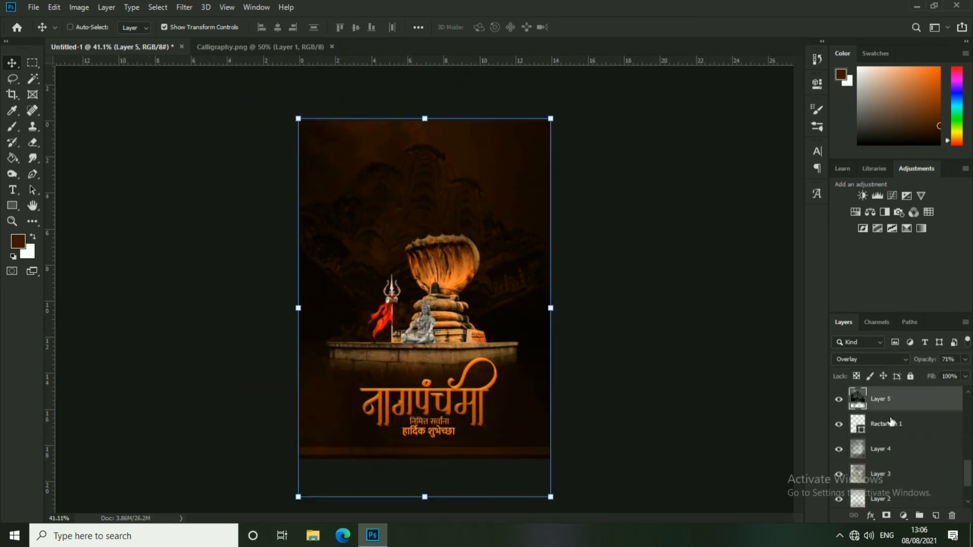
# Step: Open Light.jpg, drag the glow into the poster, and set it to Screen
pyautogui.click(34, 7)
pyautogui.click(48, 29)
pyautogui.click(360, 97)
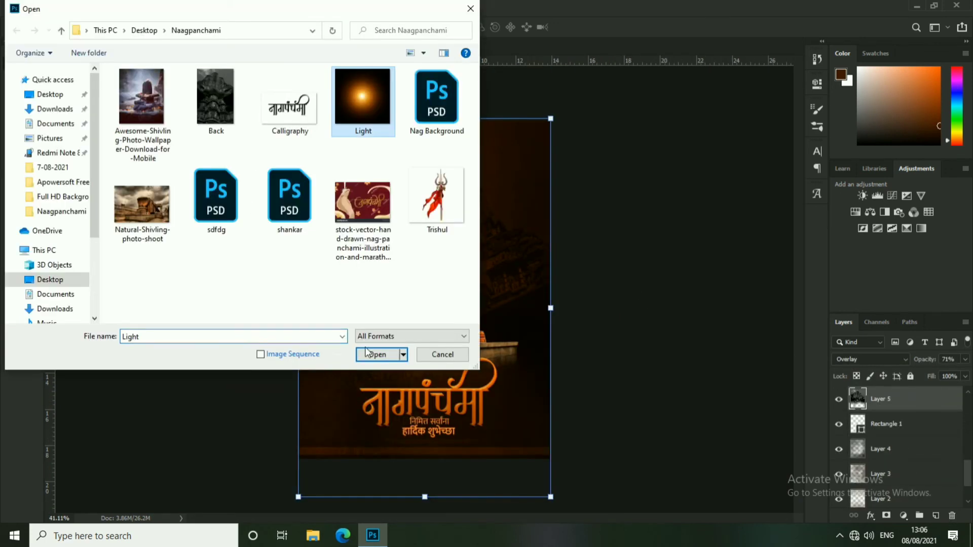
pyautogui.click(386, 355)
pyautogui.moveTo(166, 62)
pyautogui.mouseDown()
pyautogui.moveTo(440, 215)
pyautogui.moveTo(358, 178)
pyautogui.moveTo(355, 188)
pyautogui.mouseUp()
pyautogui.click(870, 359)
pyautogui.click(861, 318)
# Step: Raise the glow layer, enlarge and reposition it, and dim it to 79% opacity
pyautogui.hotkey('ctrl', ']')
pyautogui.hotkey('ctrl', ']')
pyautogui.hotkey('ctrl', ']')
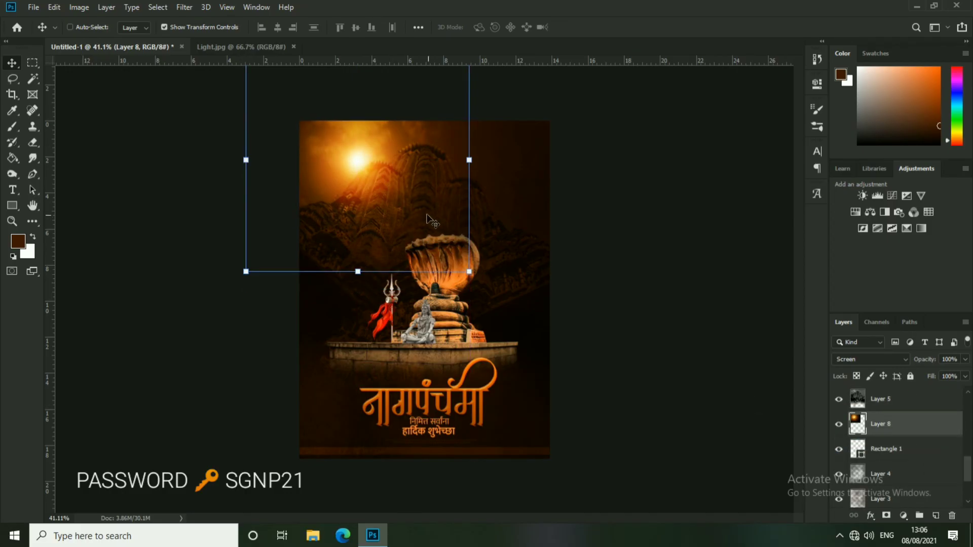
pyautogui.moveTo(469, 289); pyautogui.dragTo(472, 274)
pyautogui.moveTo(441, 223); pyautogui.dragTo(444, 222)
pyautogui.press('Return')
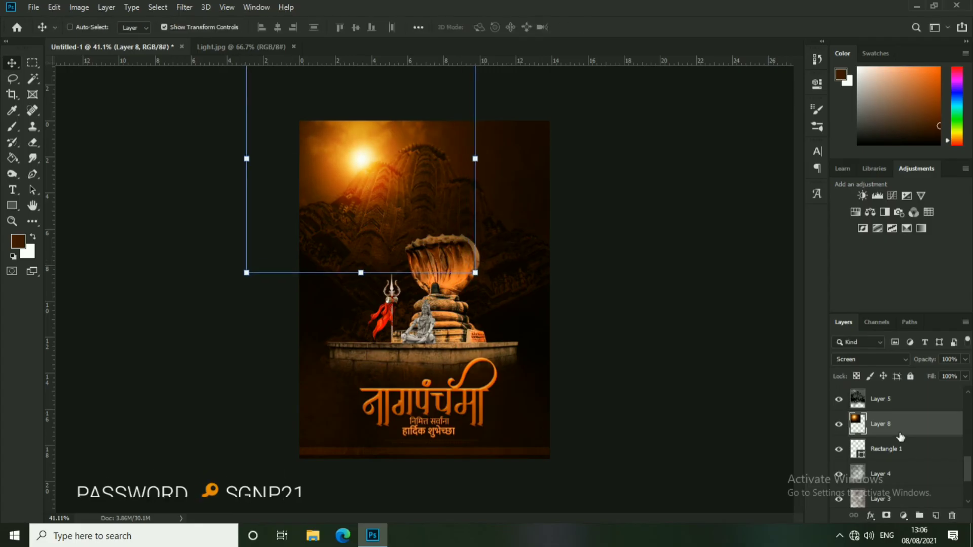
pyautogui.moveTo(963, 373); pyautogui.dragTo(952, 374)
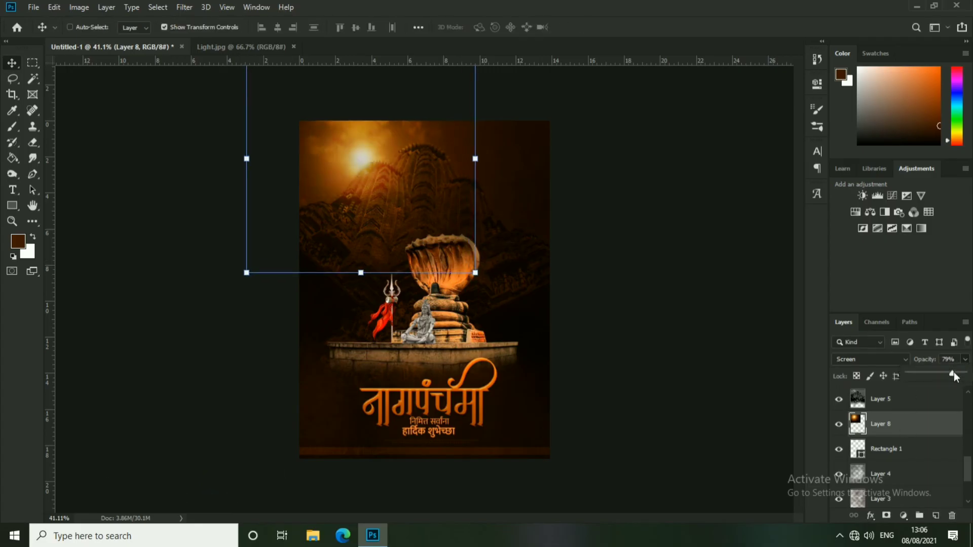
# Step: Select the temple layer (Layer 5) via the canvas layer list, with the Move tool
pyautogui.rightClick(429, 153)
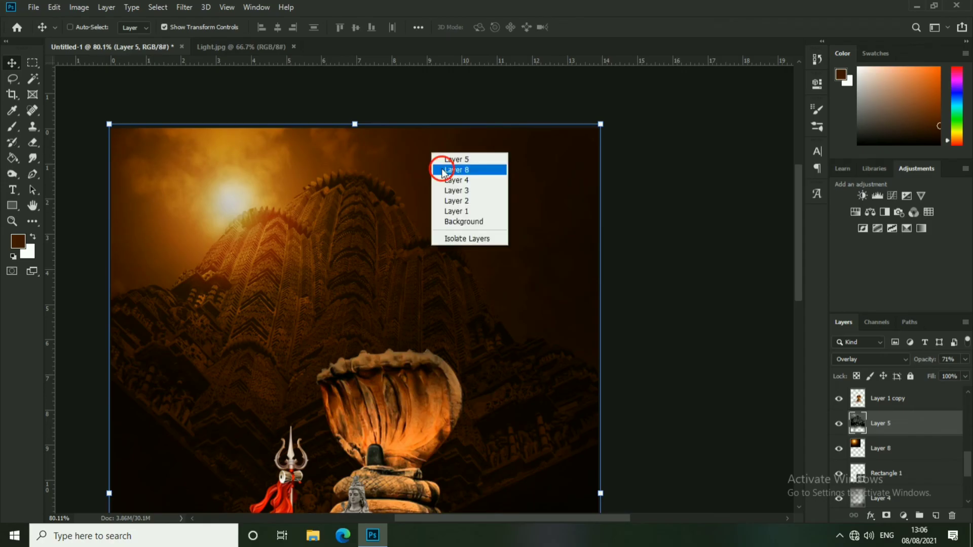
pyautogui.click(442, 167)
pyautogui.rightClick(476, 177)
pyautogui.press('Escape')
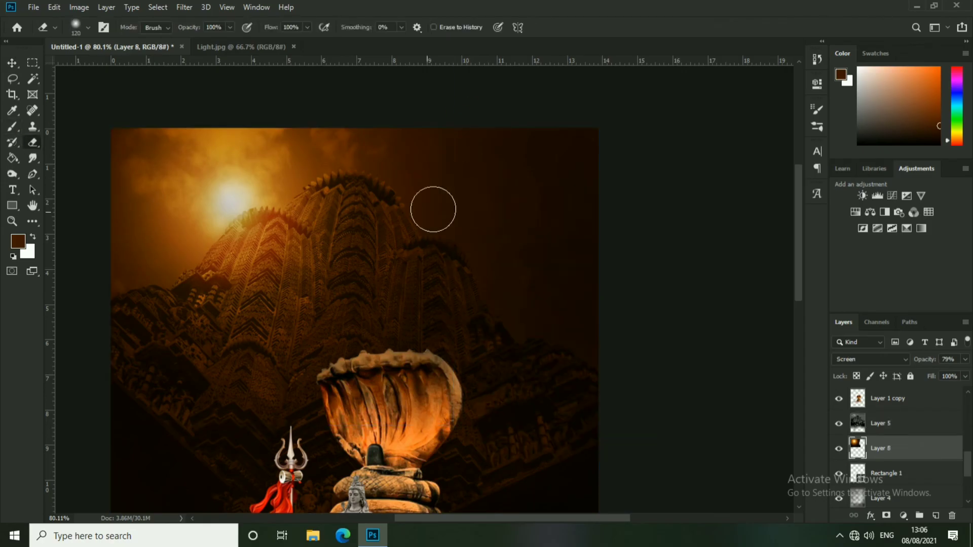
pyautogui.press('v')
pyautogui.keyDown('ctrl'); pyautogui.click(560, 217); pyautogui.keyUp('ctrl')
# Step: Draw a rounded-rectangle badge at the poster's top-right
pyautogui.rightClick(12, 205)
pyautogui.click(61, 216)
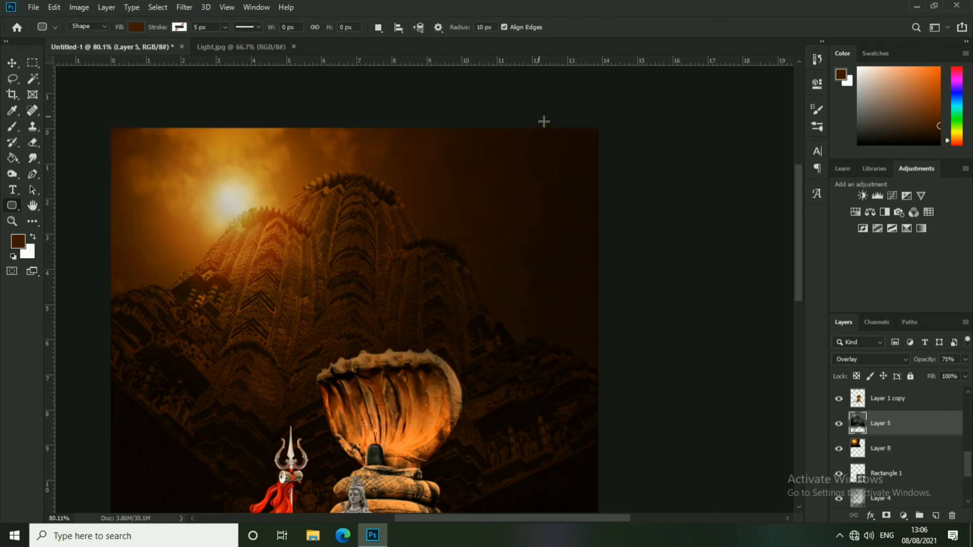
pyautogui.moveTo(578, 205); pyautogui.dragTo(574, 201)
pyautogui.press('v')
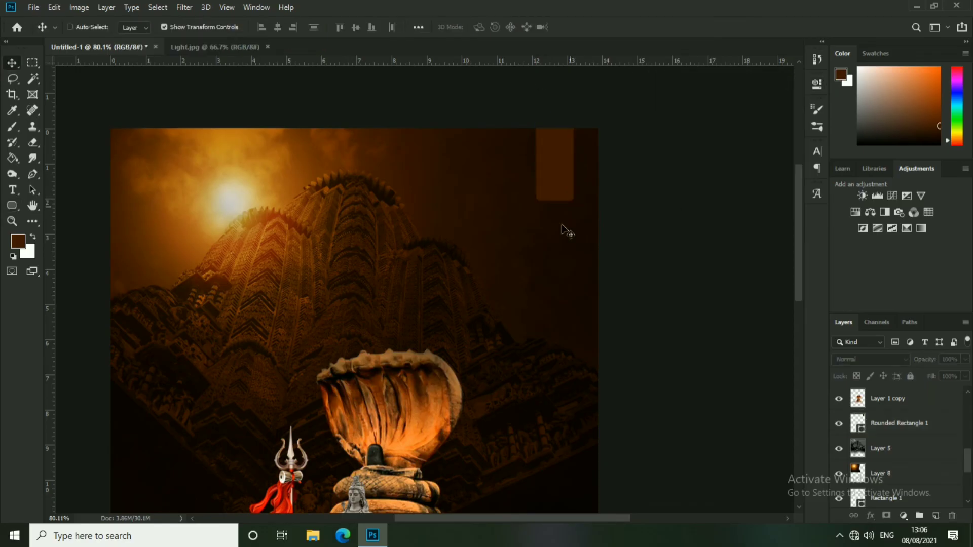
pyautogui.hotkey('ctrl', '-')
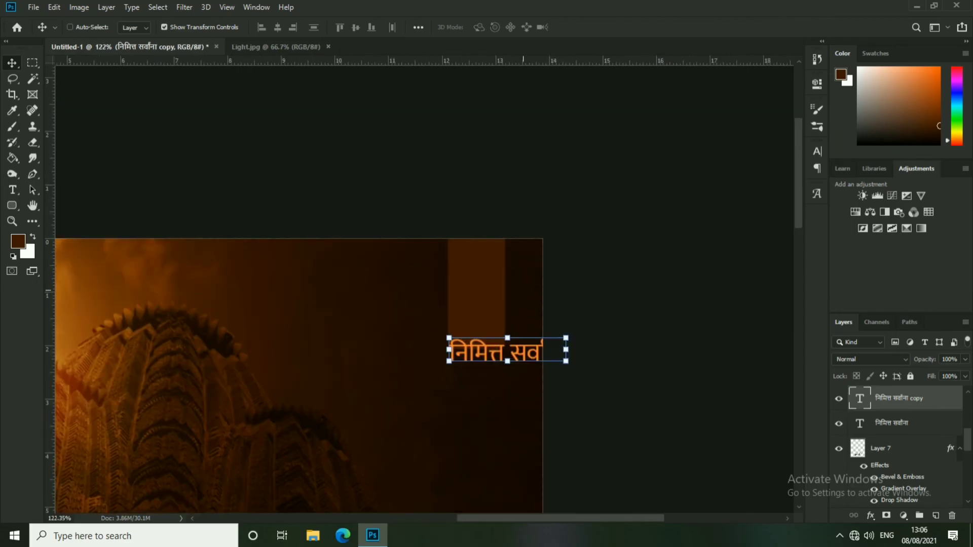
# Step: Replace the copied greeting text with the Devanagari number १३ using Glyphs
pyautogui.doubleClick(860, 398)
pyautogui.click(816, 193)
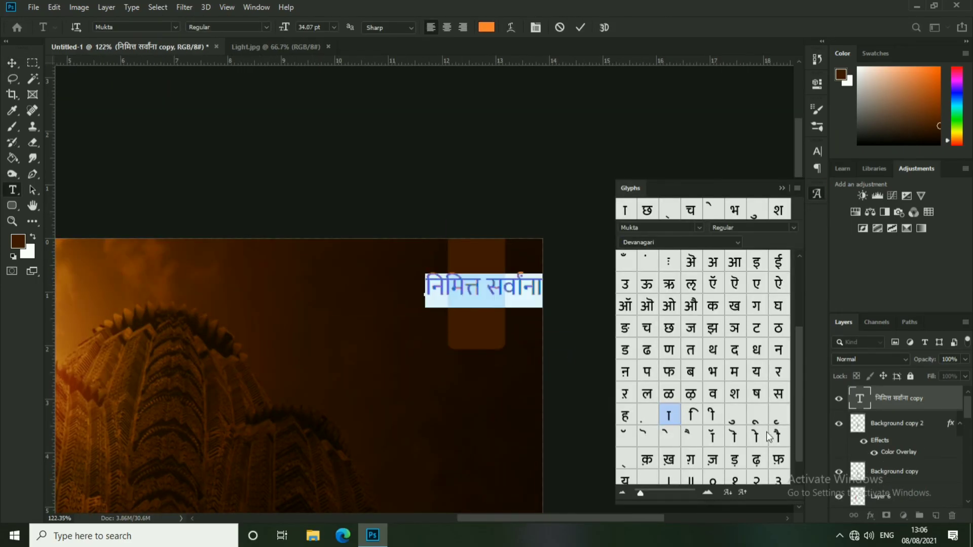
pyautogui.scroll(-2, 744, 375)
pyautogui.doubleClick(735, 393)
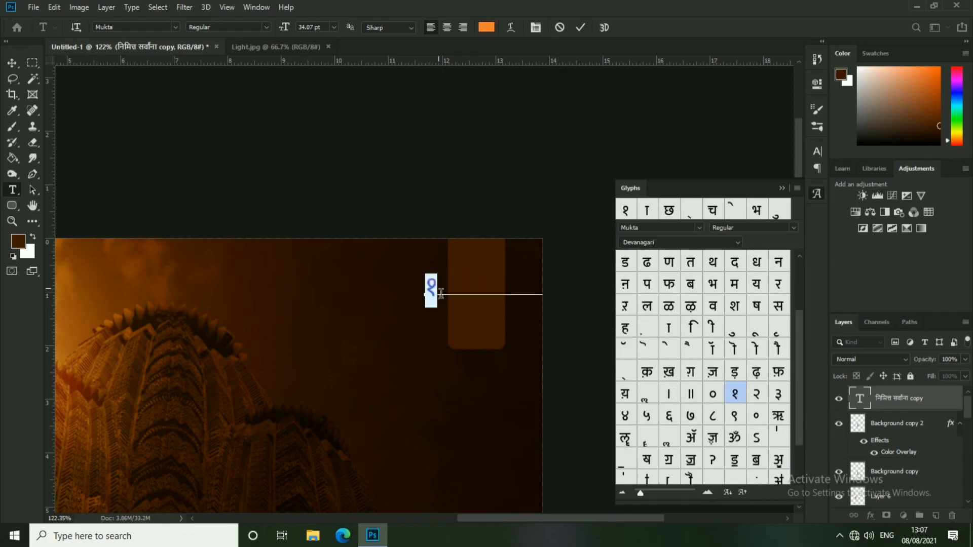
pyautogui.click(12, 63)
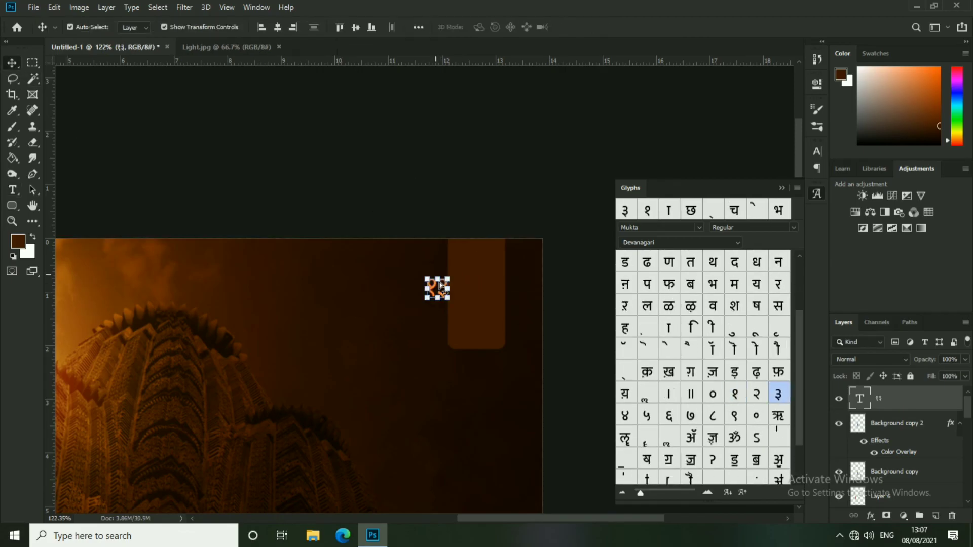
# Step: Make the १३ number Bold and enlarge it inside the badge
pyautogui.doubleClick(440, 287)
pyautogui.click(228, 27)
pyautogui.click(223, 90)
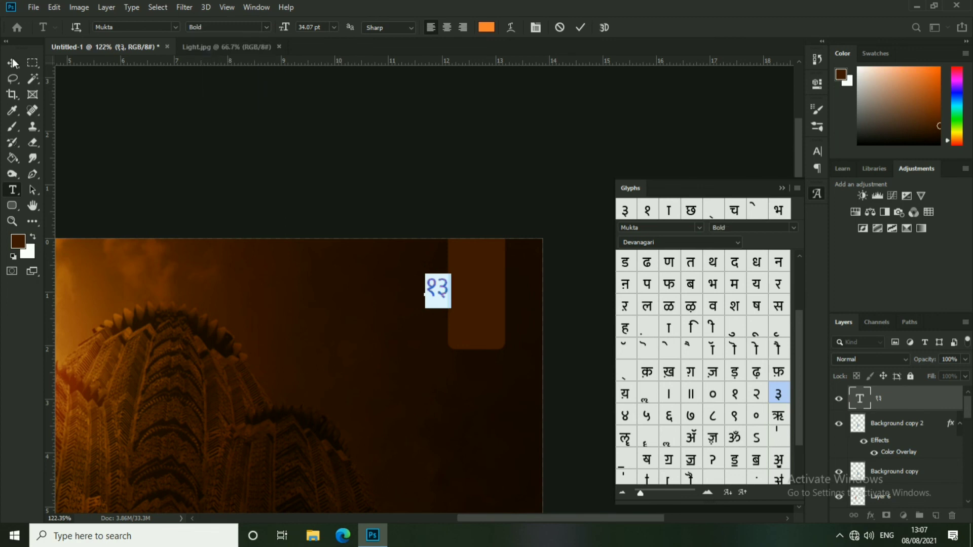
pyautogui.hotkey('ctrl', 't')
pyautogui.moveTo(502, 323)
pyautogui.mouseDown()
pyautogui.moveTo(499, 243)
pyautogui.moveTo(471, 304)
pyautogui.mouseUp()
pyautogui.press('Return')
# Step: Change a copy of the number to the month word ऑगस्ट and position it in the badge
pyautogui.press('t')
pyautogui.doubleClick(469, 303)
pyautogui.scroll(3, 734, 266)
pyautogui.doubleClick(735, 264)
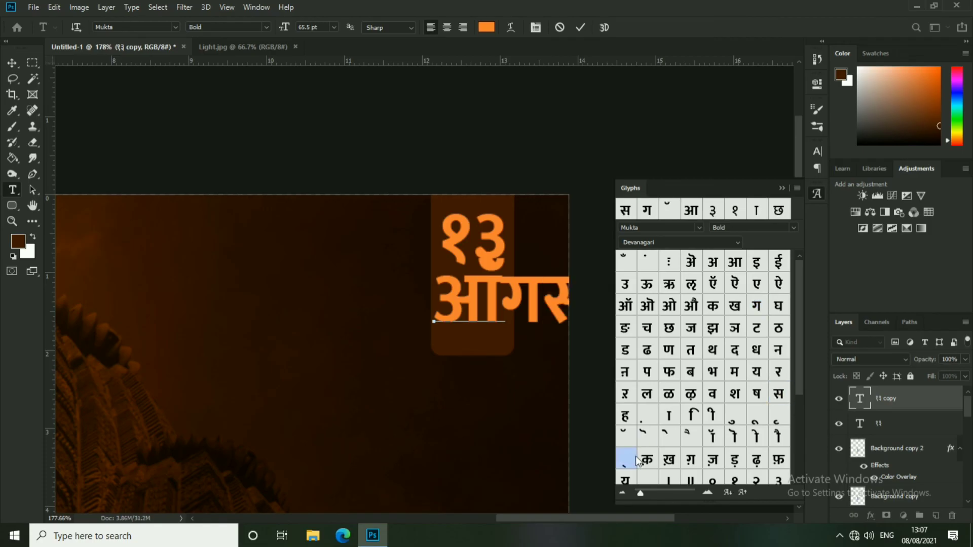
pyautogui.click(785, 192)
pyautogui.click(12, 63)
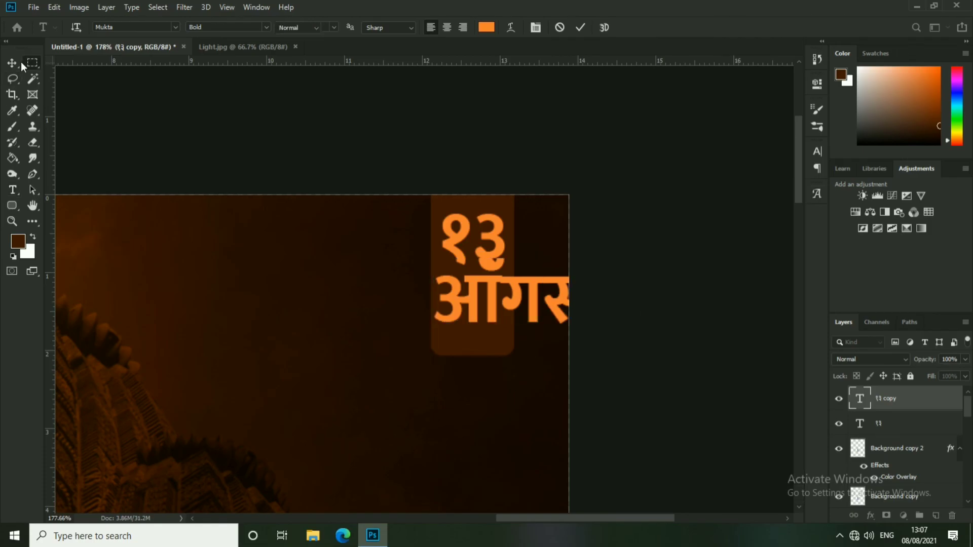
pyautogui.moveTo(482, 299)
pyautogui.mouseDown()
pyautogui.moveTo(368, 299)
pyautogui.moveTo(560, 304)
pyautogui.mouseUp()
pyautogui.press('BackSpace')
pyautogui.click(14, 63)
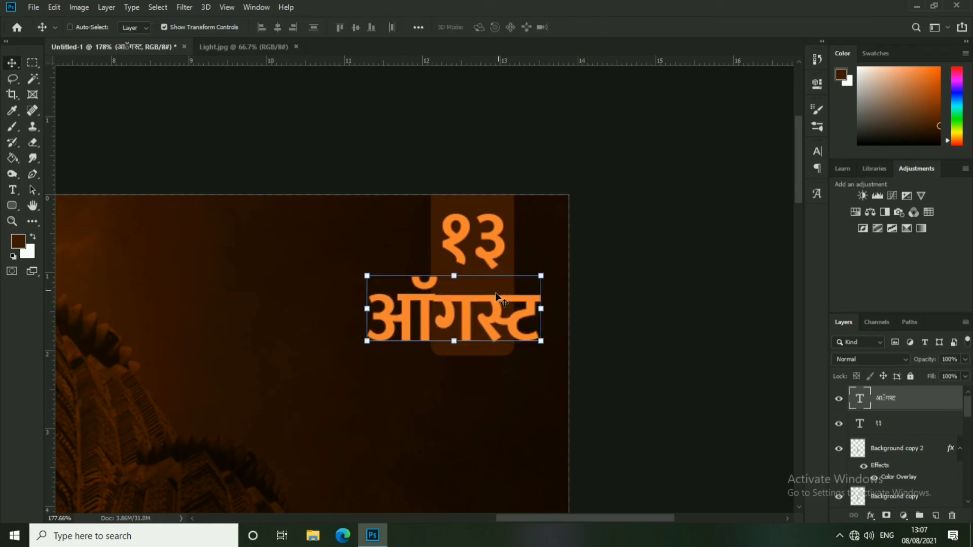
# Step: Set ऑगस्ट to Medium weight and shrink it
pyautogui.doubleClick(859, 398)
pyautogui.click(266, 27)
pyautogui.click(213, 59)
pyautogui.hotkey('ctrl', 't')
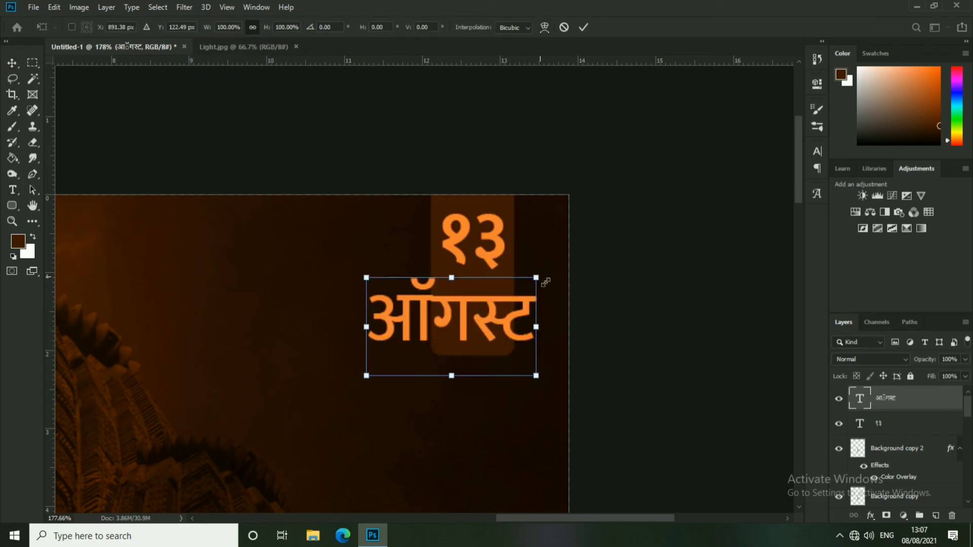
pyautogui.moveTo(537, 277); pyautogui.dragTo(502, 300)
pyautogui.press('Return')
# Step: Fit ऑगस्ट under १३ and move the date badge up to the top edge
pyautogui.moveTo(451, 322); pyautogui.dragTo(473, 293)
pyautogui.hotkey('ctrl', 't')
pyautogui.moveTo(521, 273); pyautogui.dragTo(509, 283)
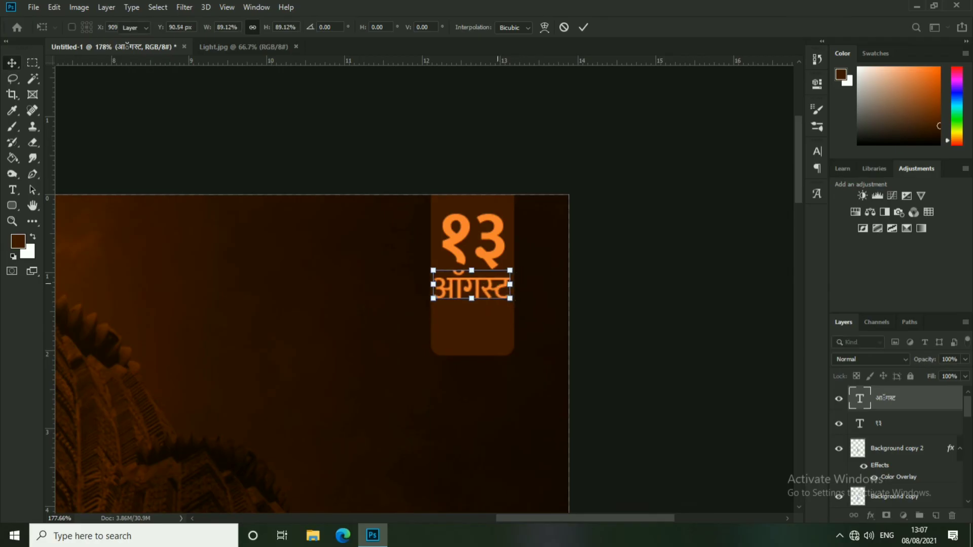
pyautogui.press('Return')
pyautogui.scroll(1, 510, 288)
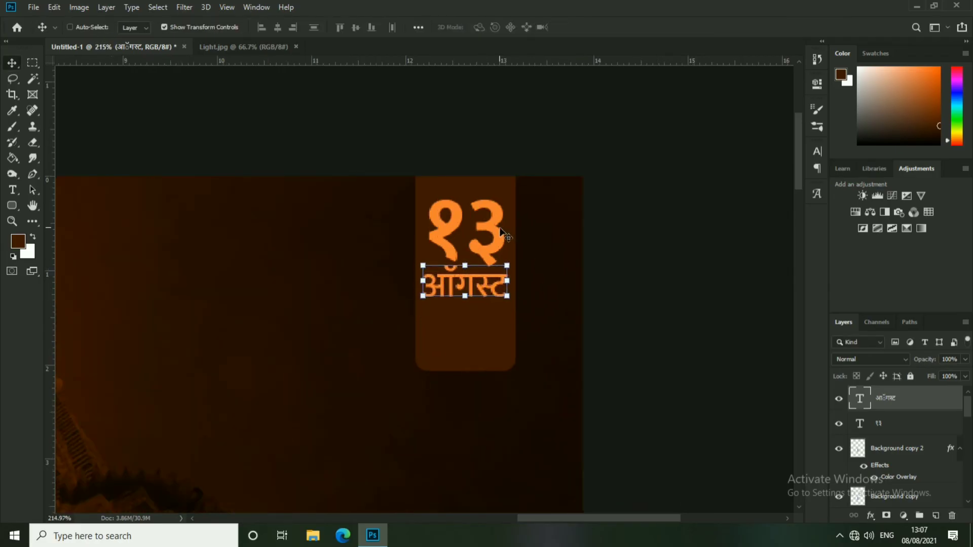
pyautogui.moveTo(499, 350); pyautogui.dragTo(499, 299)
pyautogui.scroll(-7, 558, 278)
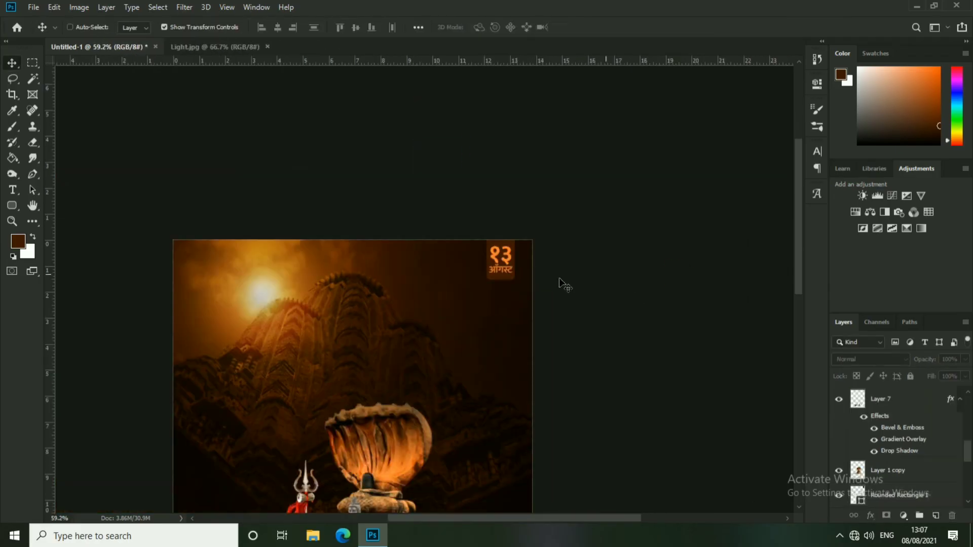
pyautogui.scroll(-2, 559, 282)
pyautogui.scroll(1, 506, 387)
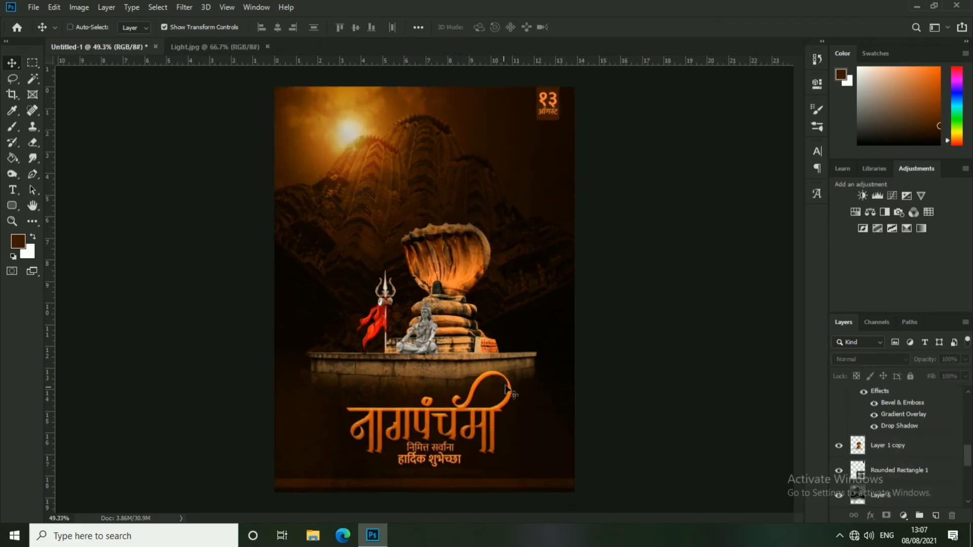
pyautogui.keyDown('ctrl'); pyautogui.click(511, 401); pyautogui.keyUp('ctrl')
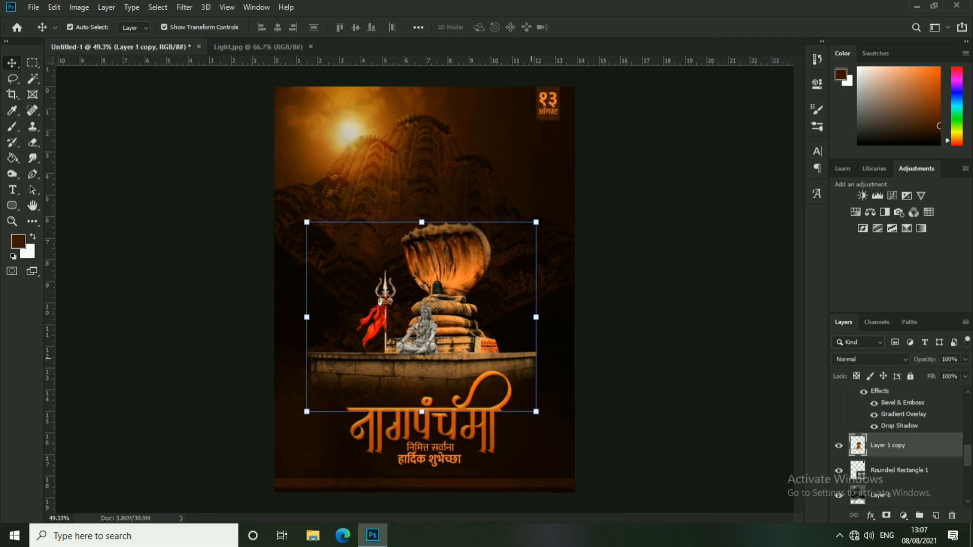
pyautogui.keyDown('ctrl'); pyautogui.click(617, 360); pyautogui.keyUp('ctrl')
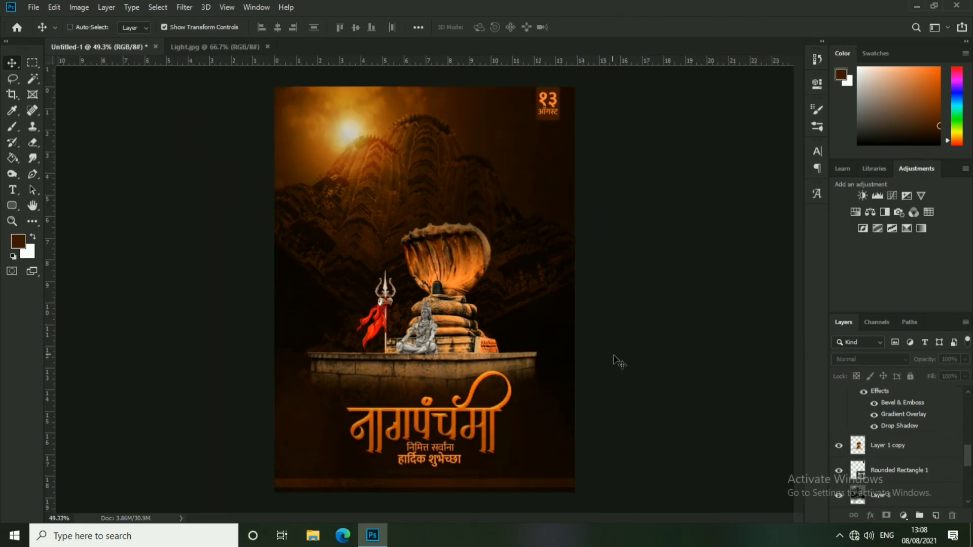